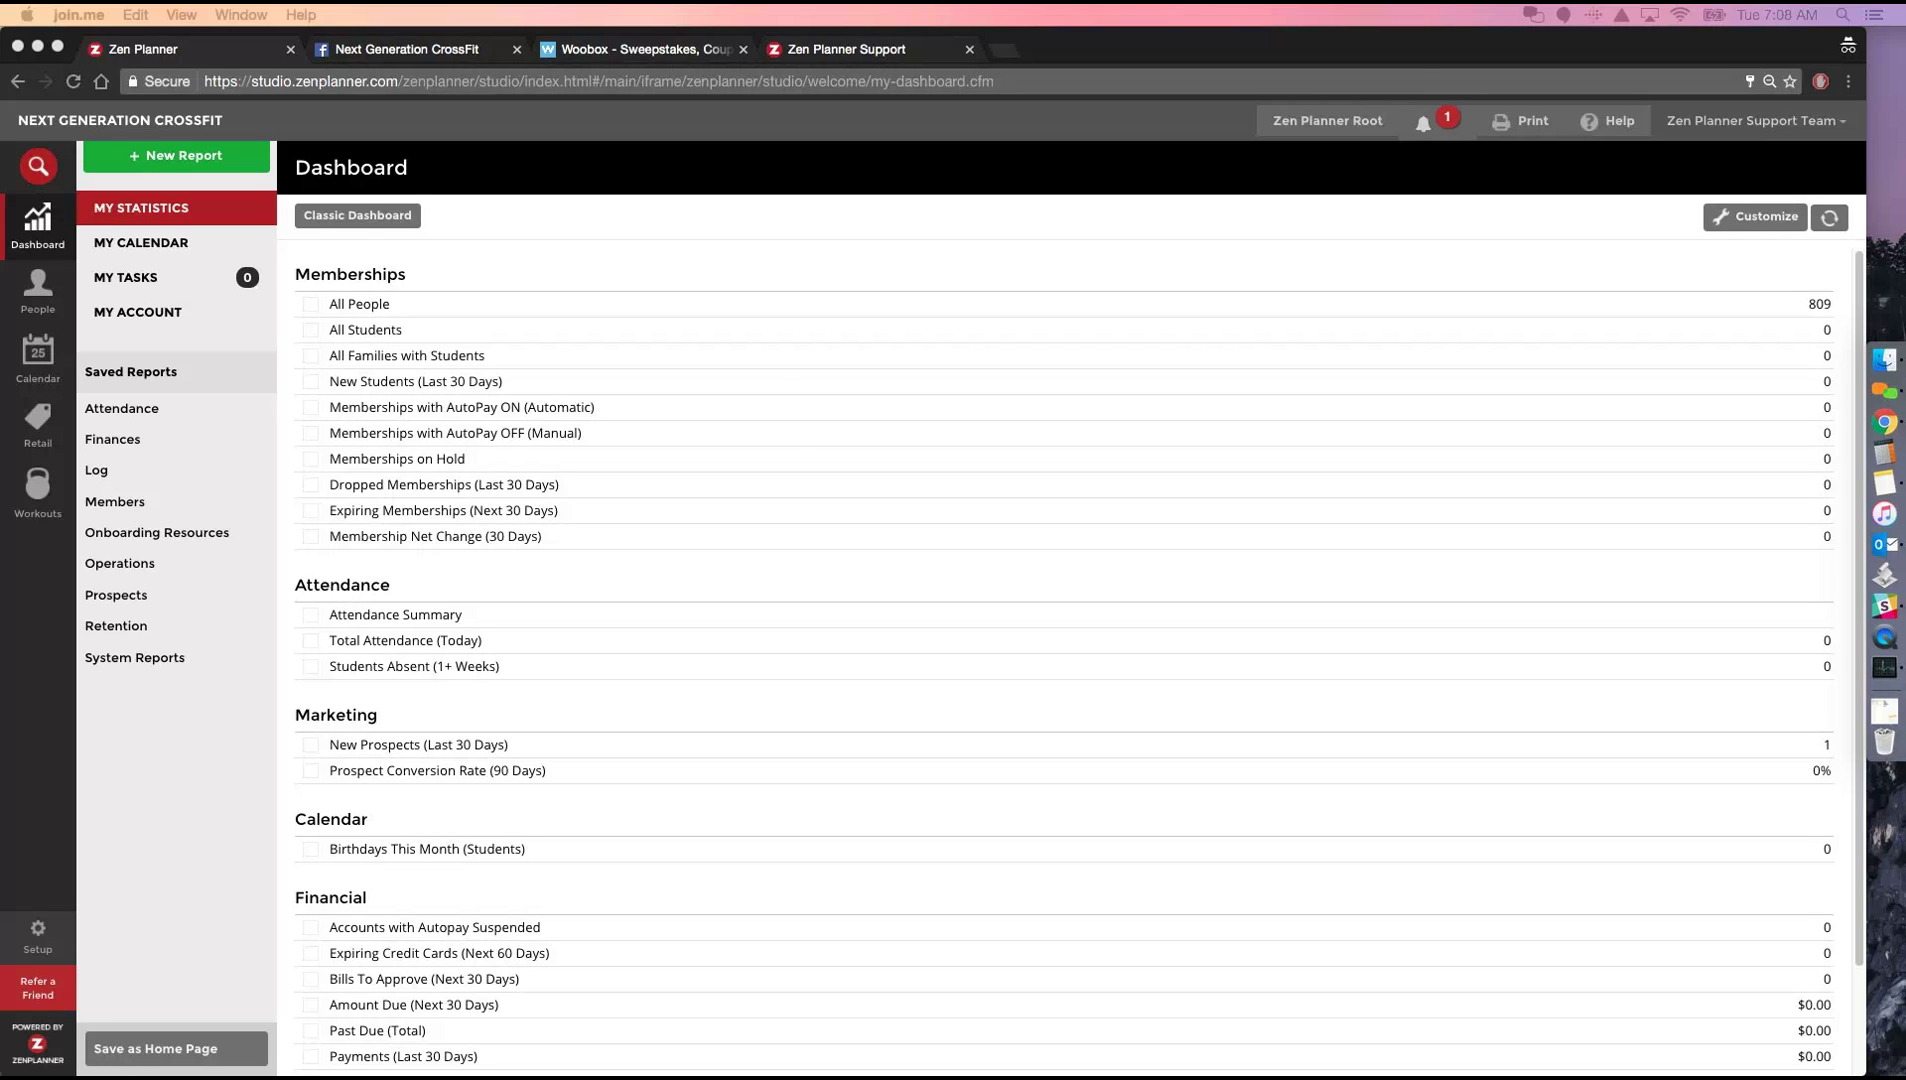
Glance at the Next Generation CrossFit Facebook page, then return to the Woobox home page
left_click(998, 188)
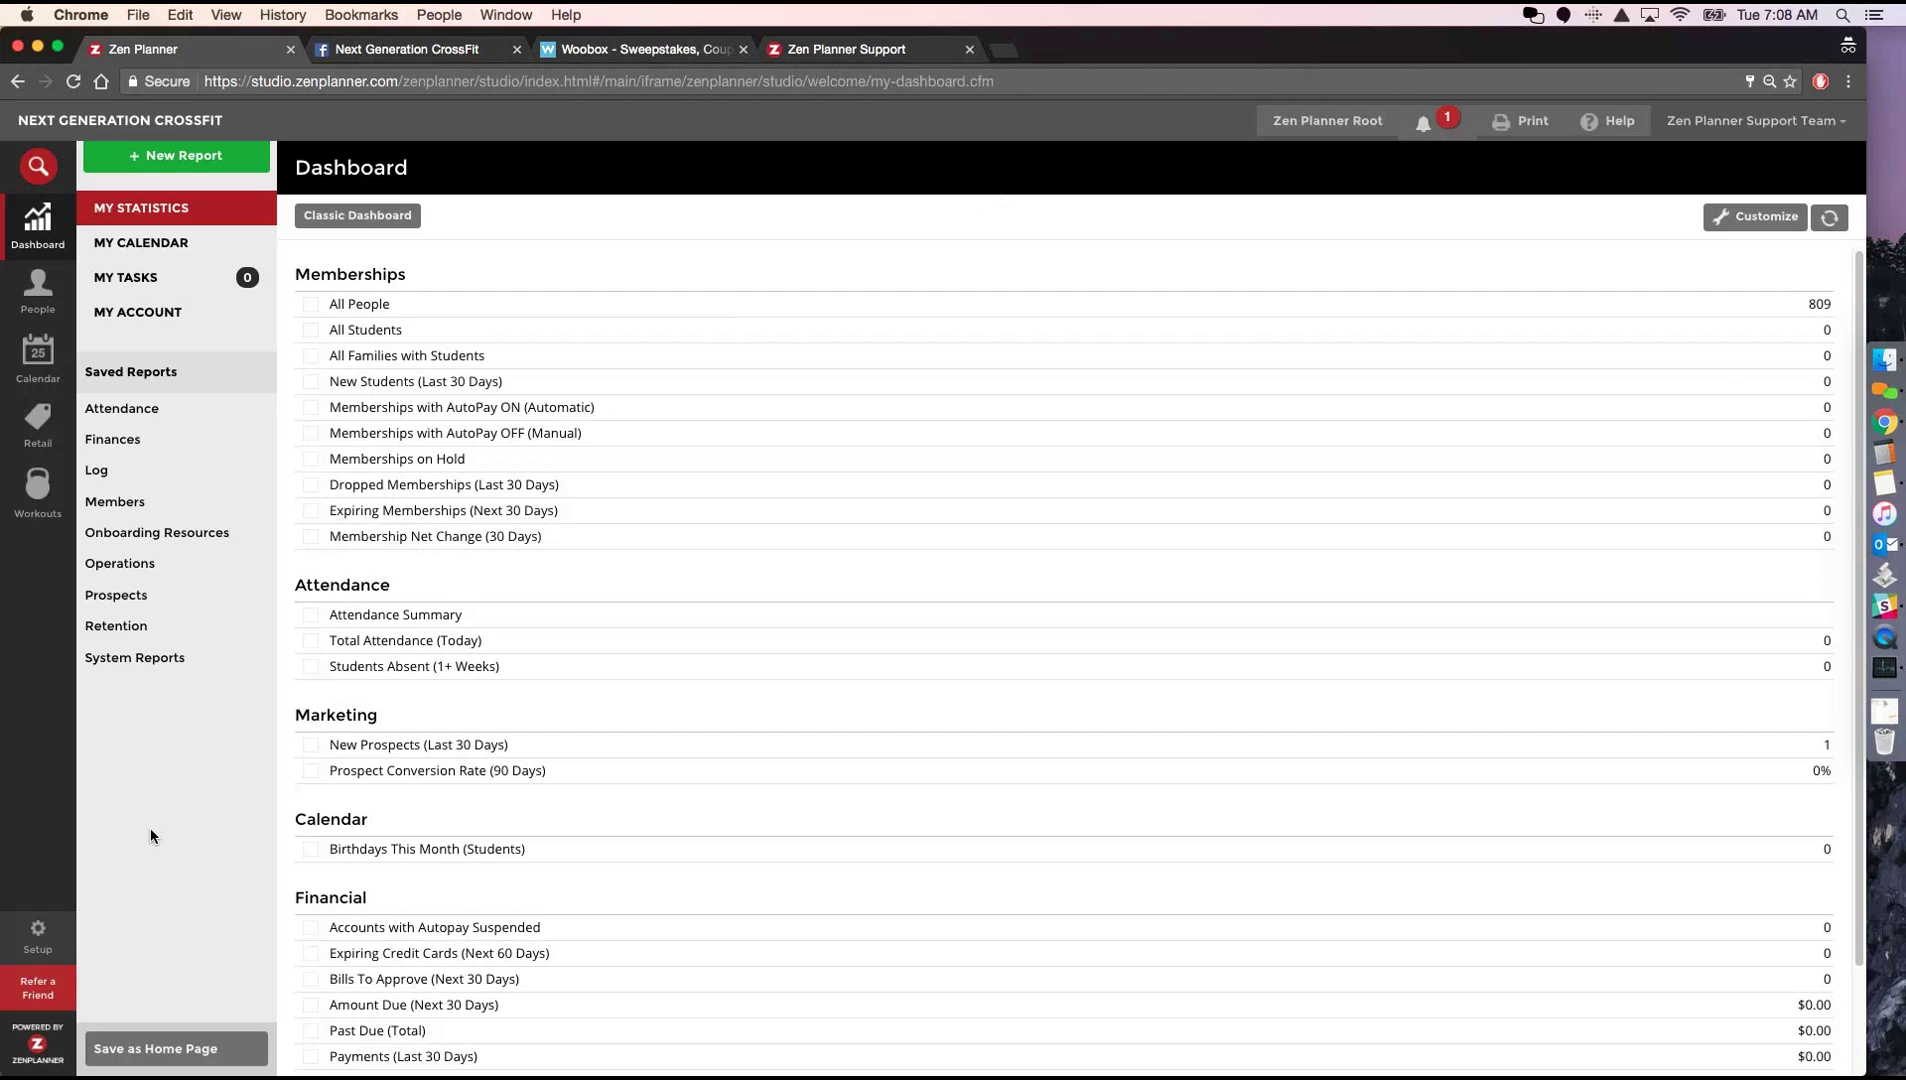
left_click(463, 55)
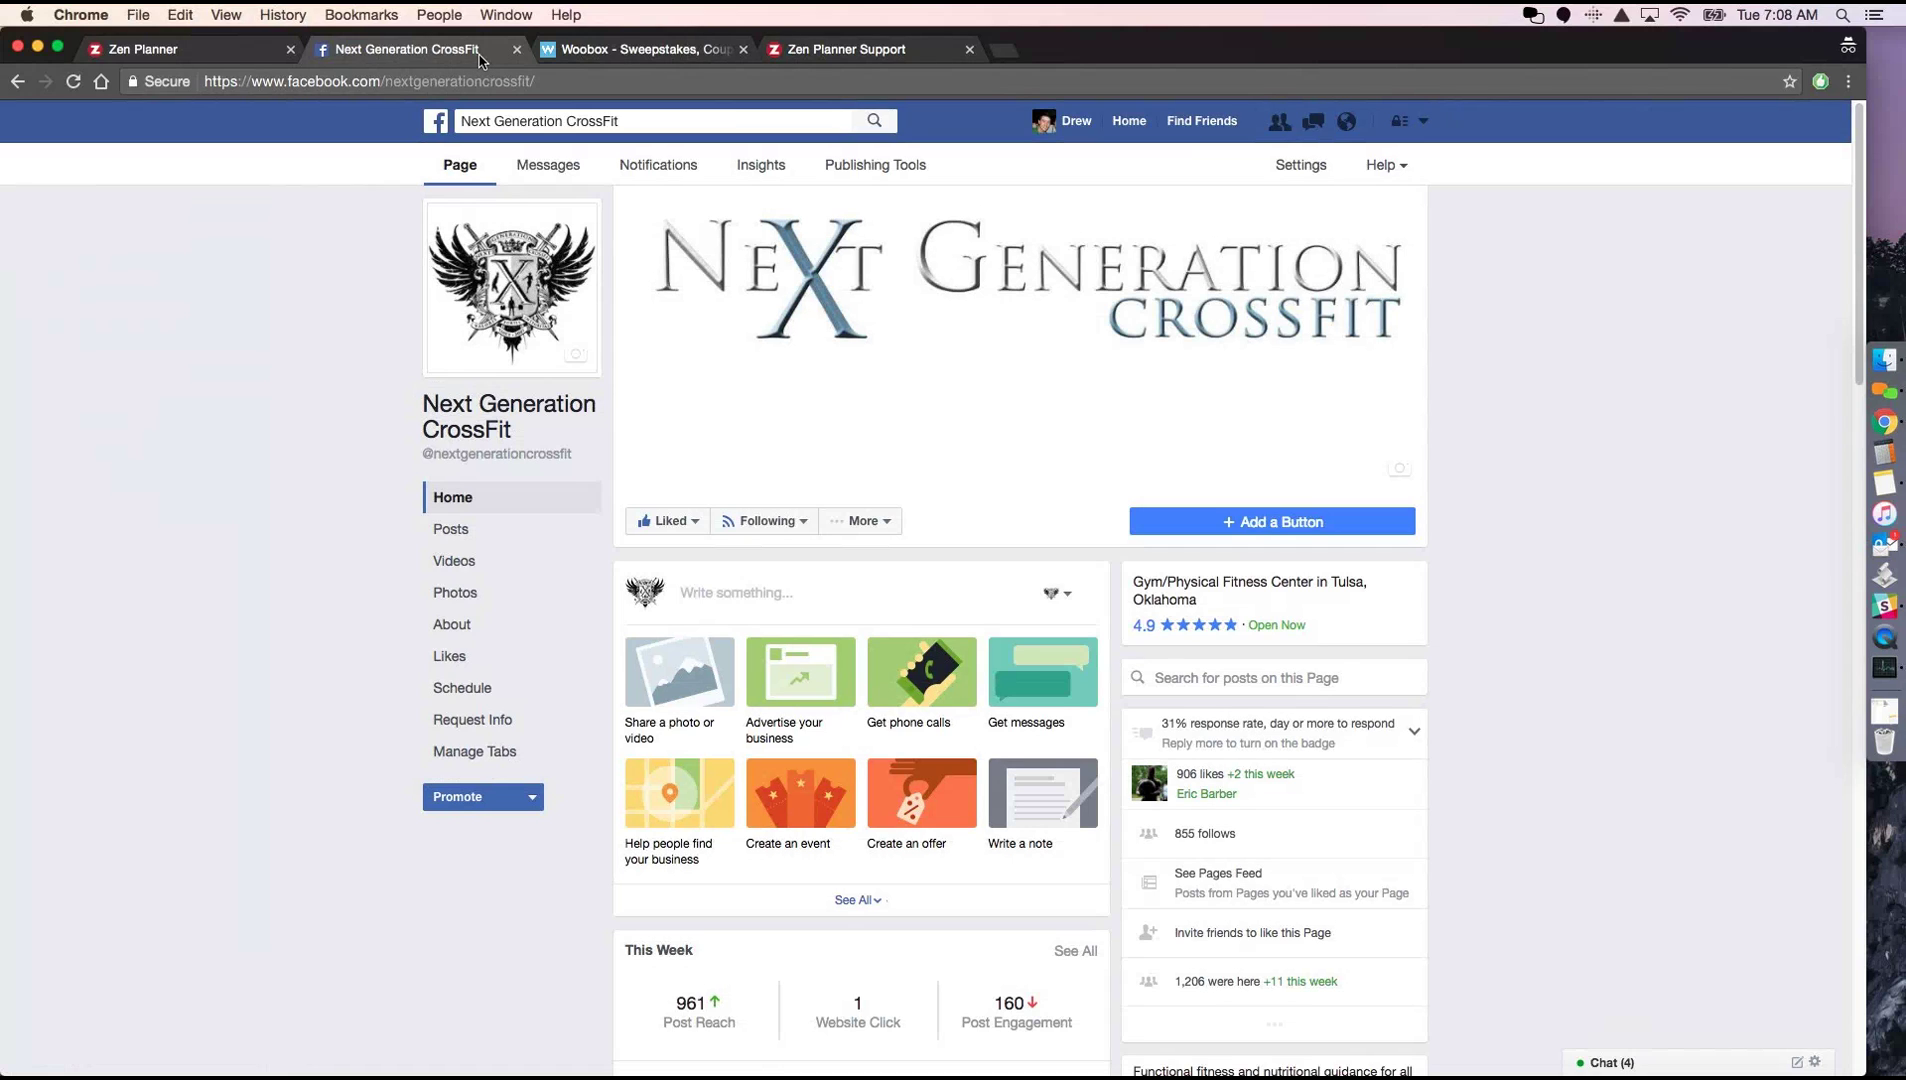
left_click(595, 57)
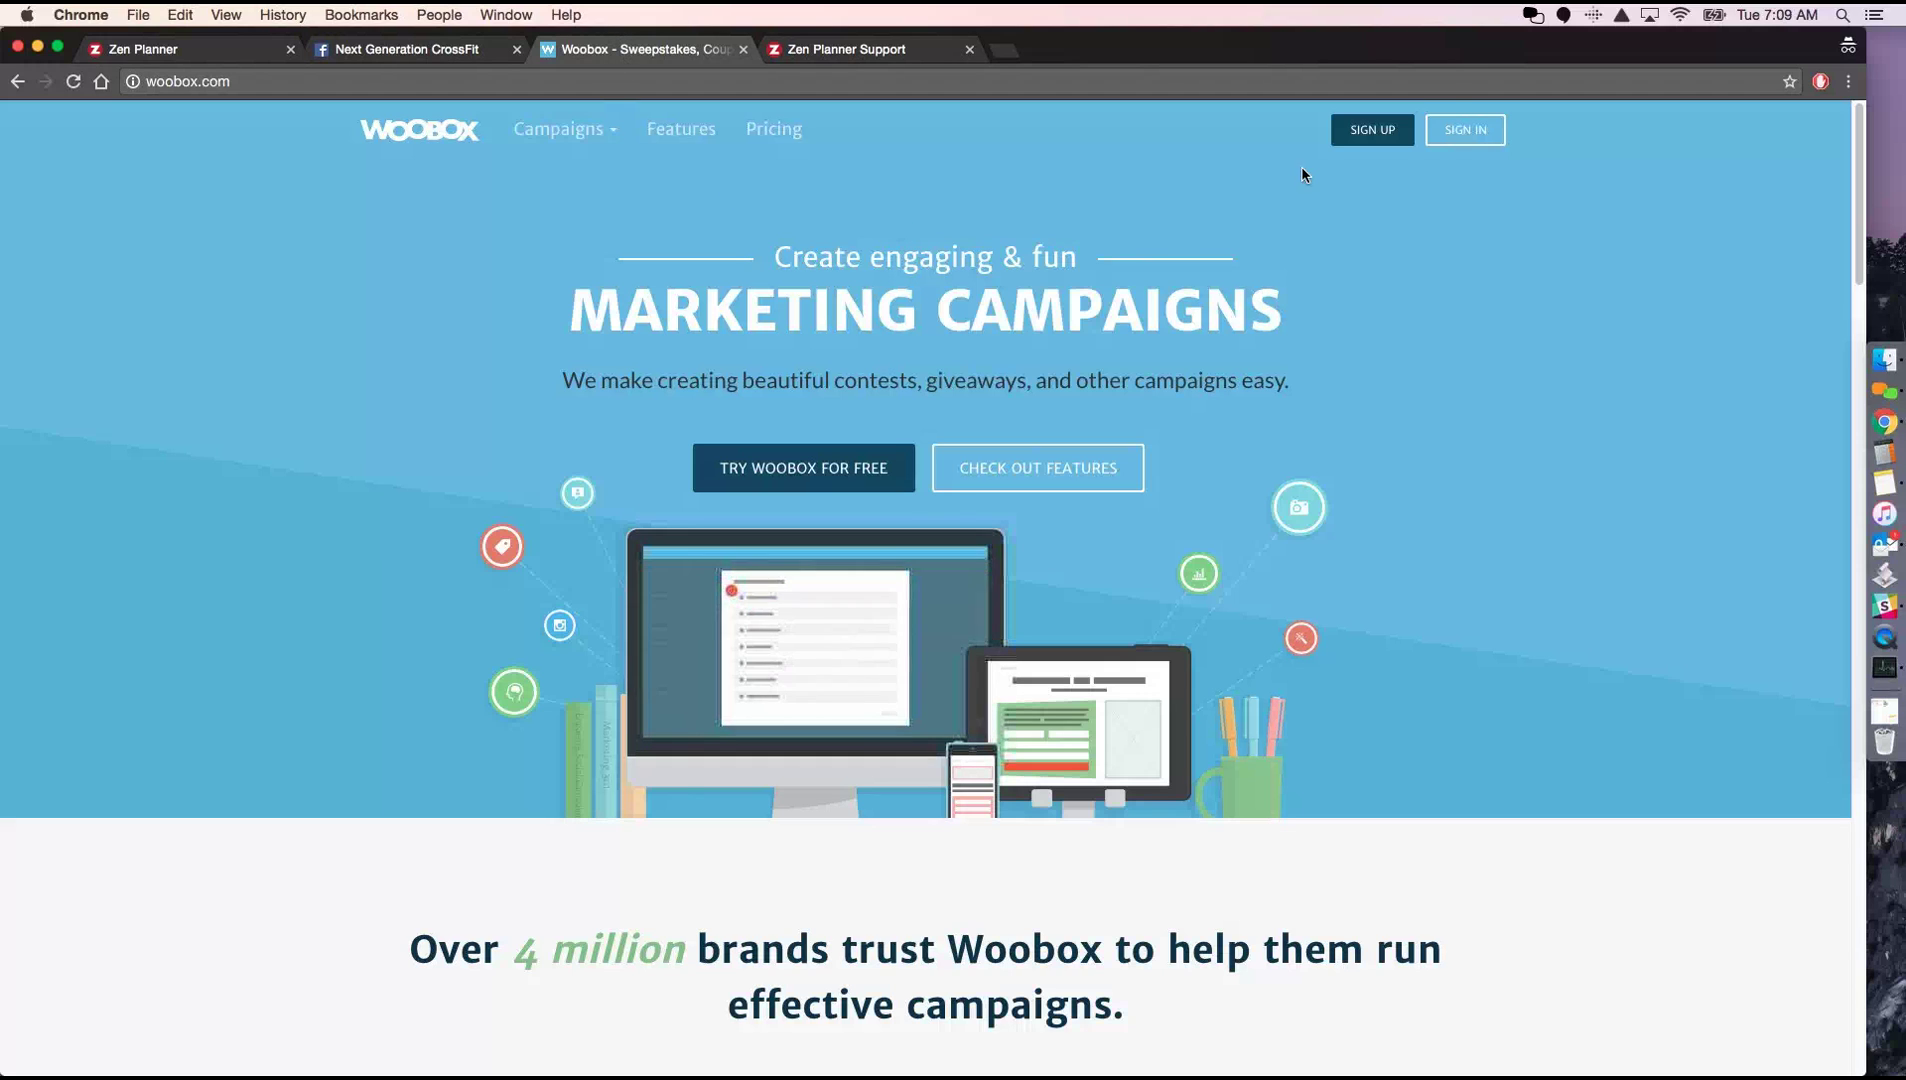
Sign in to Woobox using the 'Sign in using Facebook' login
left_click(1470, 133)
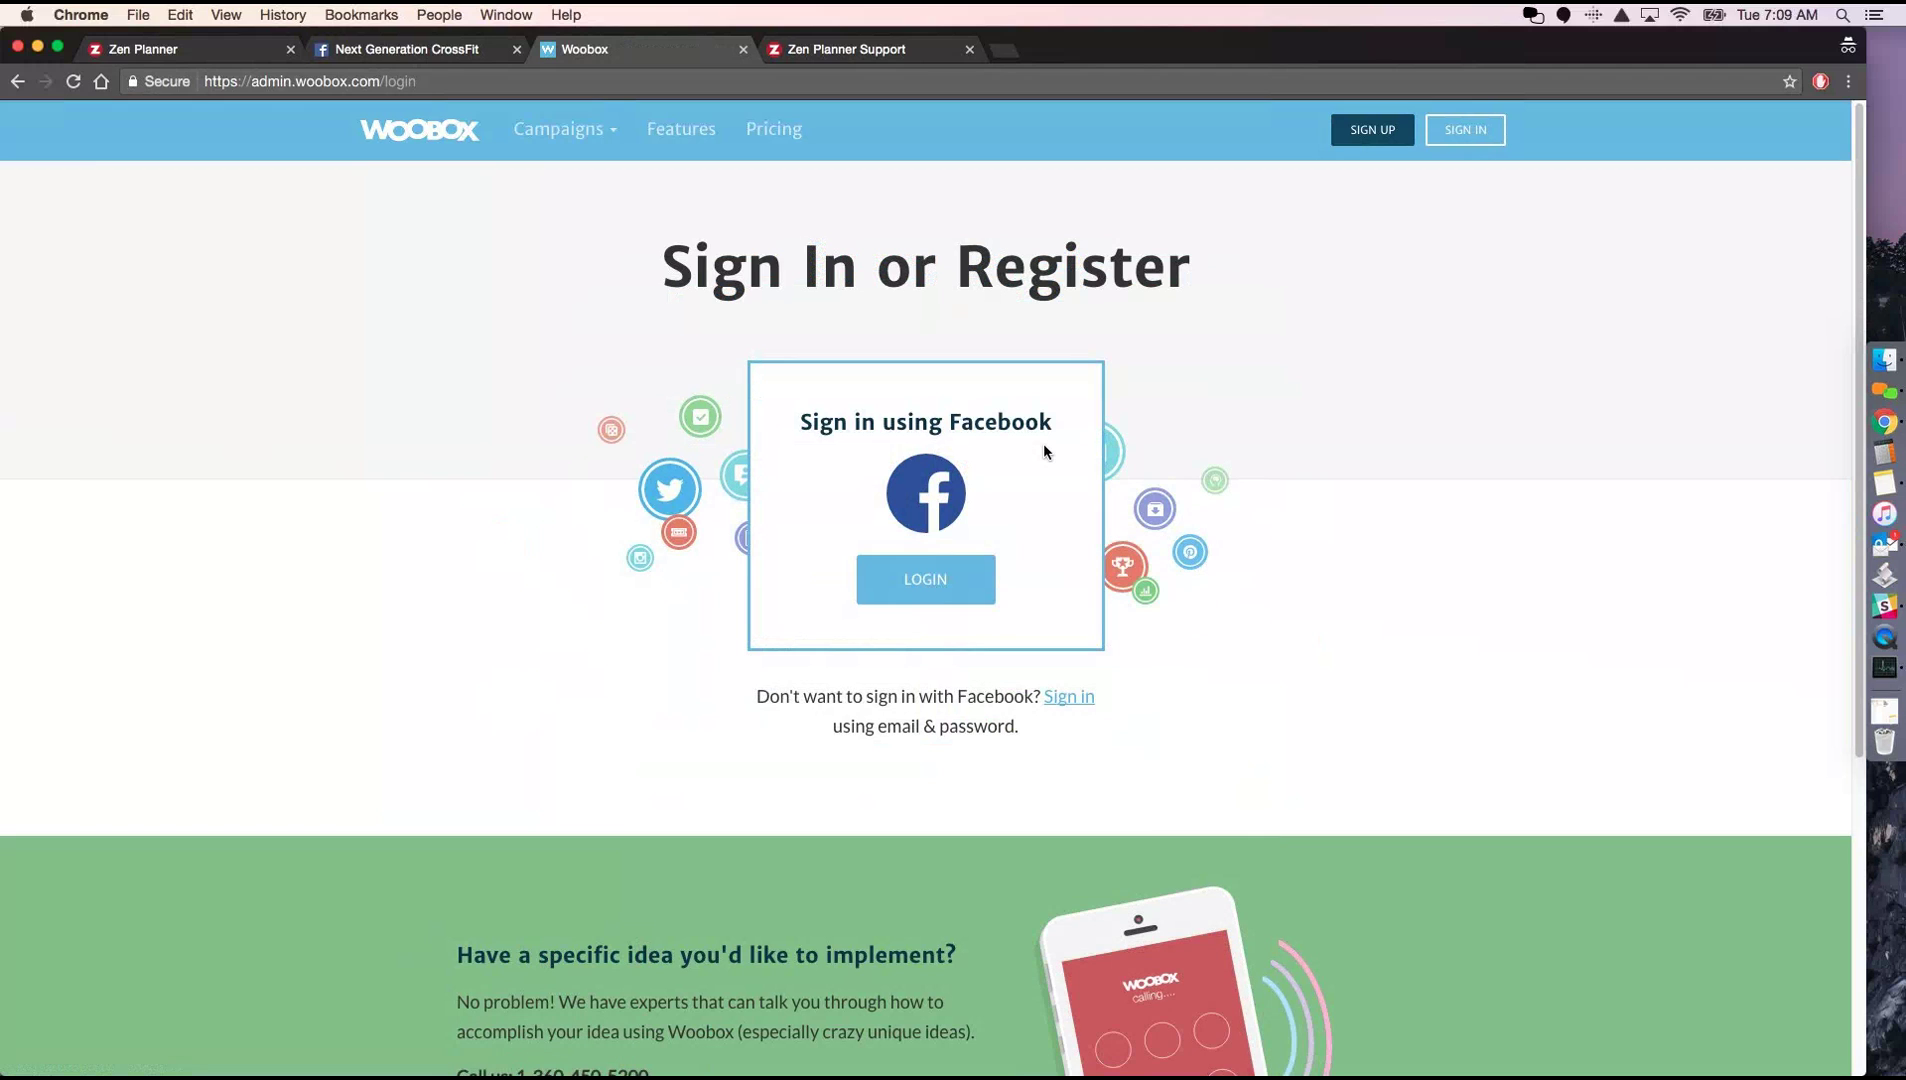
left_click(936, 591)
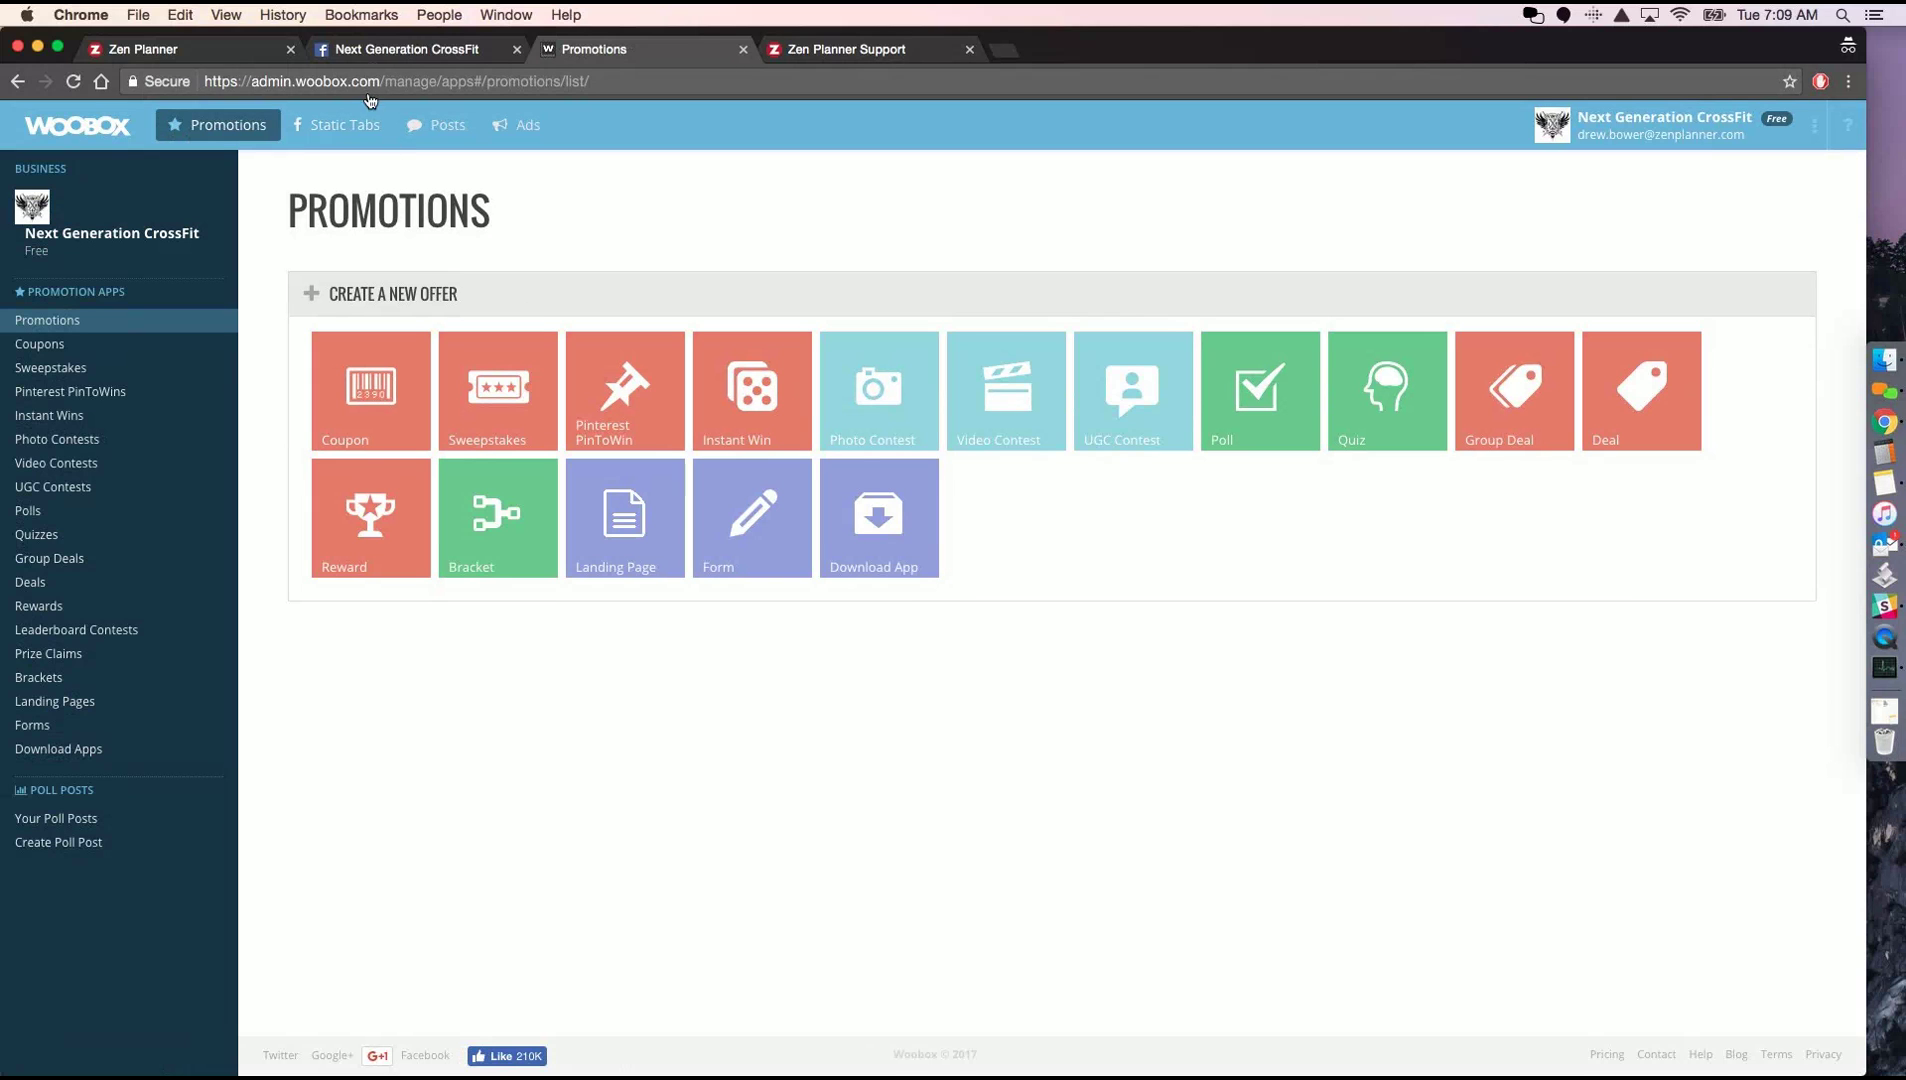
Search Facebook for 'woobox', view the Woobox Custom Tab app, then go back to the gym page
left_click(381, 52)
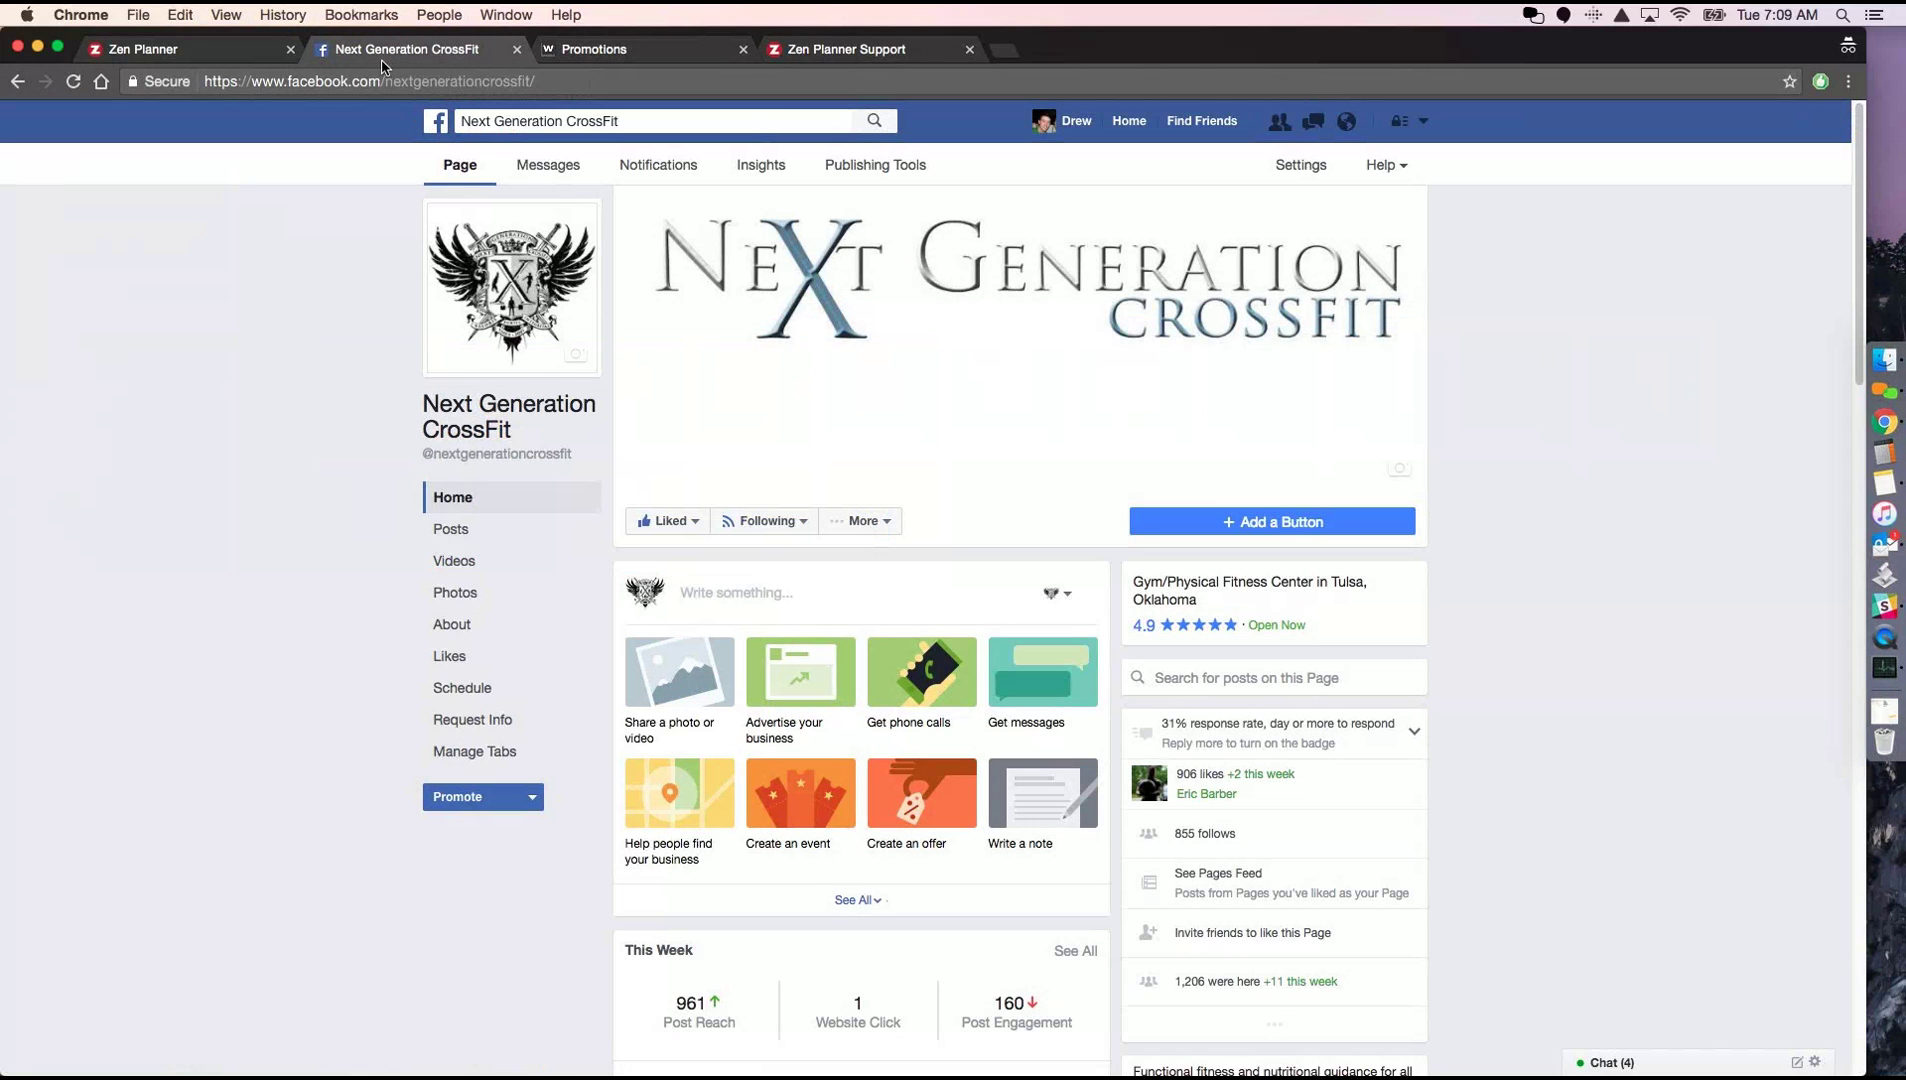
left_click(636, 121)
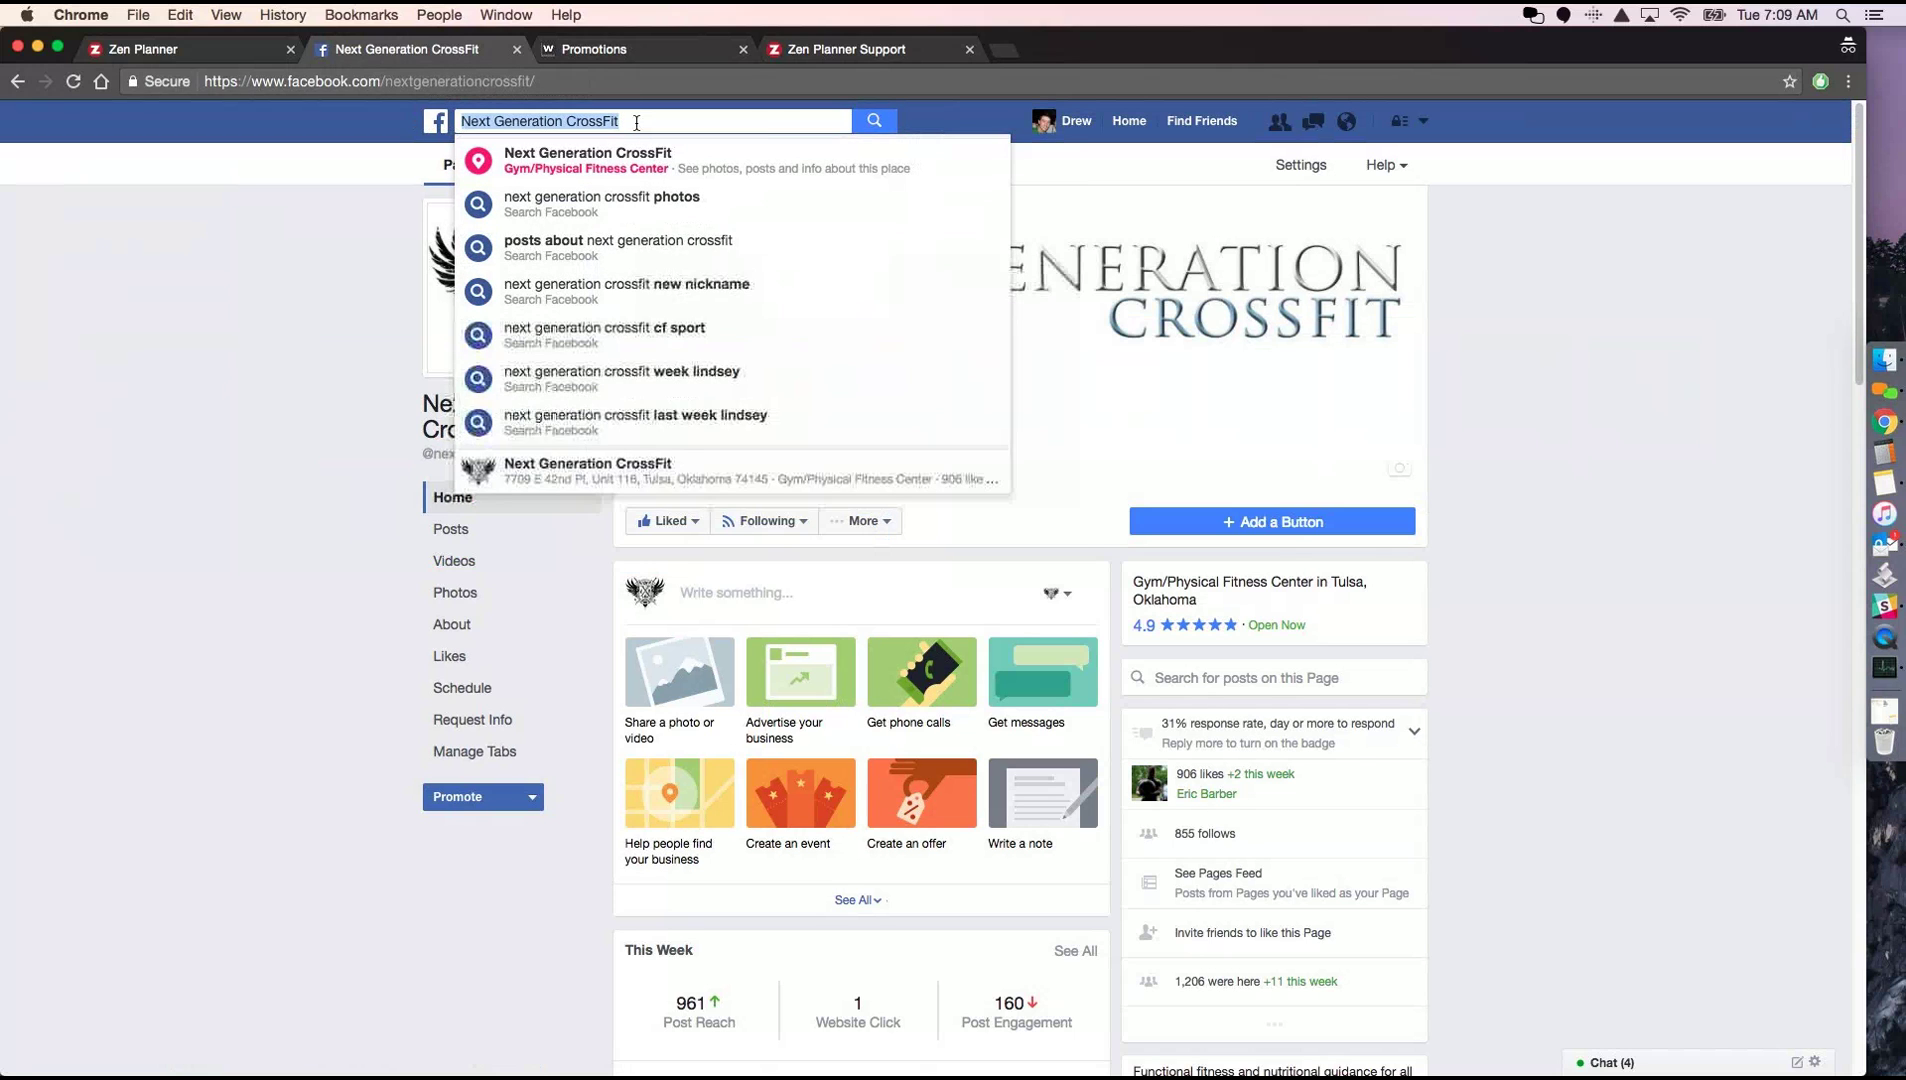
type("woobox")
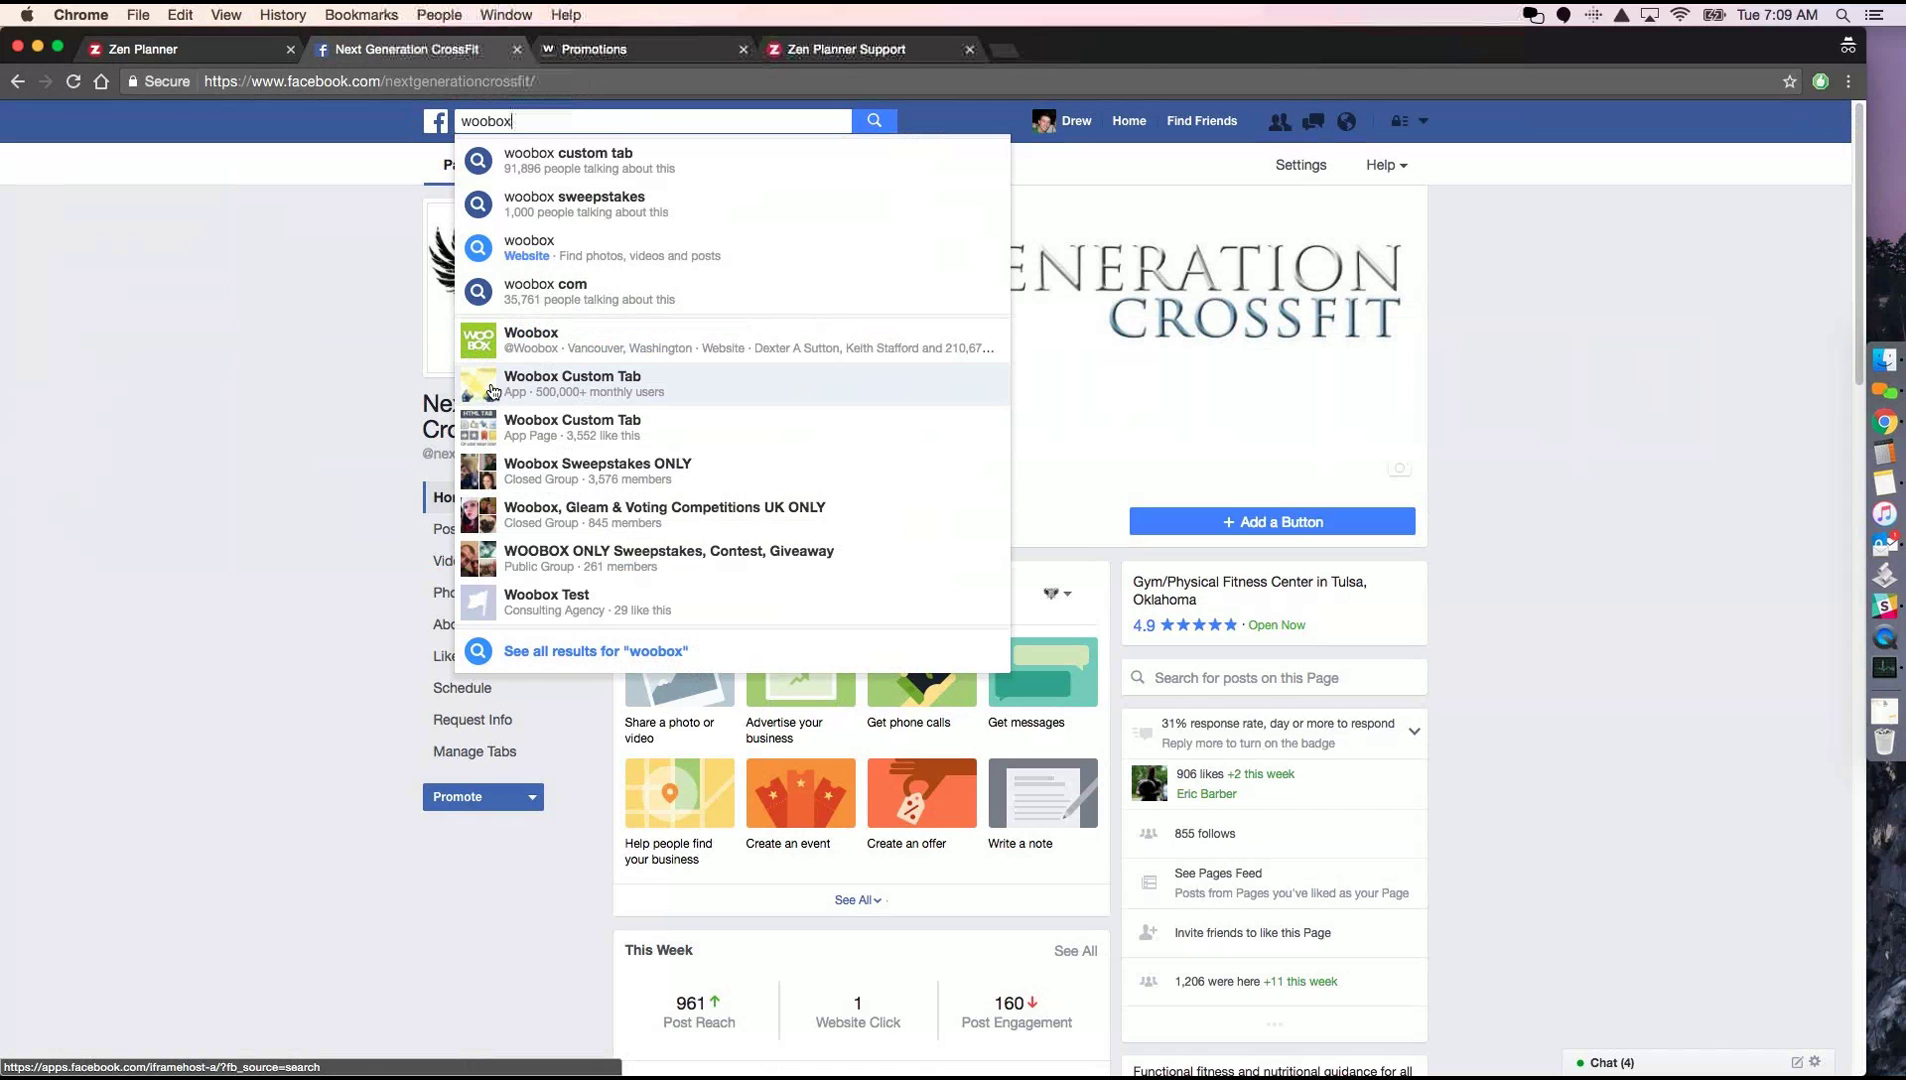
left_click(547, 393)
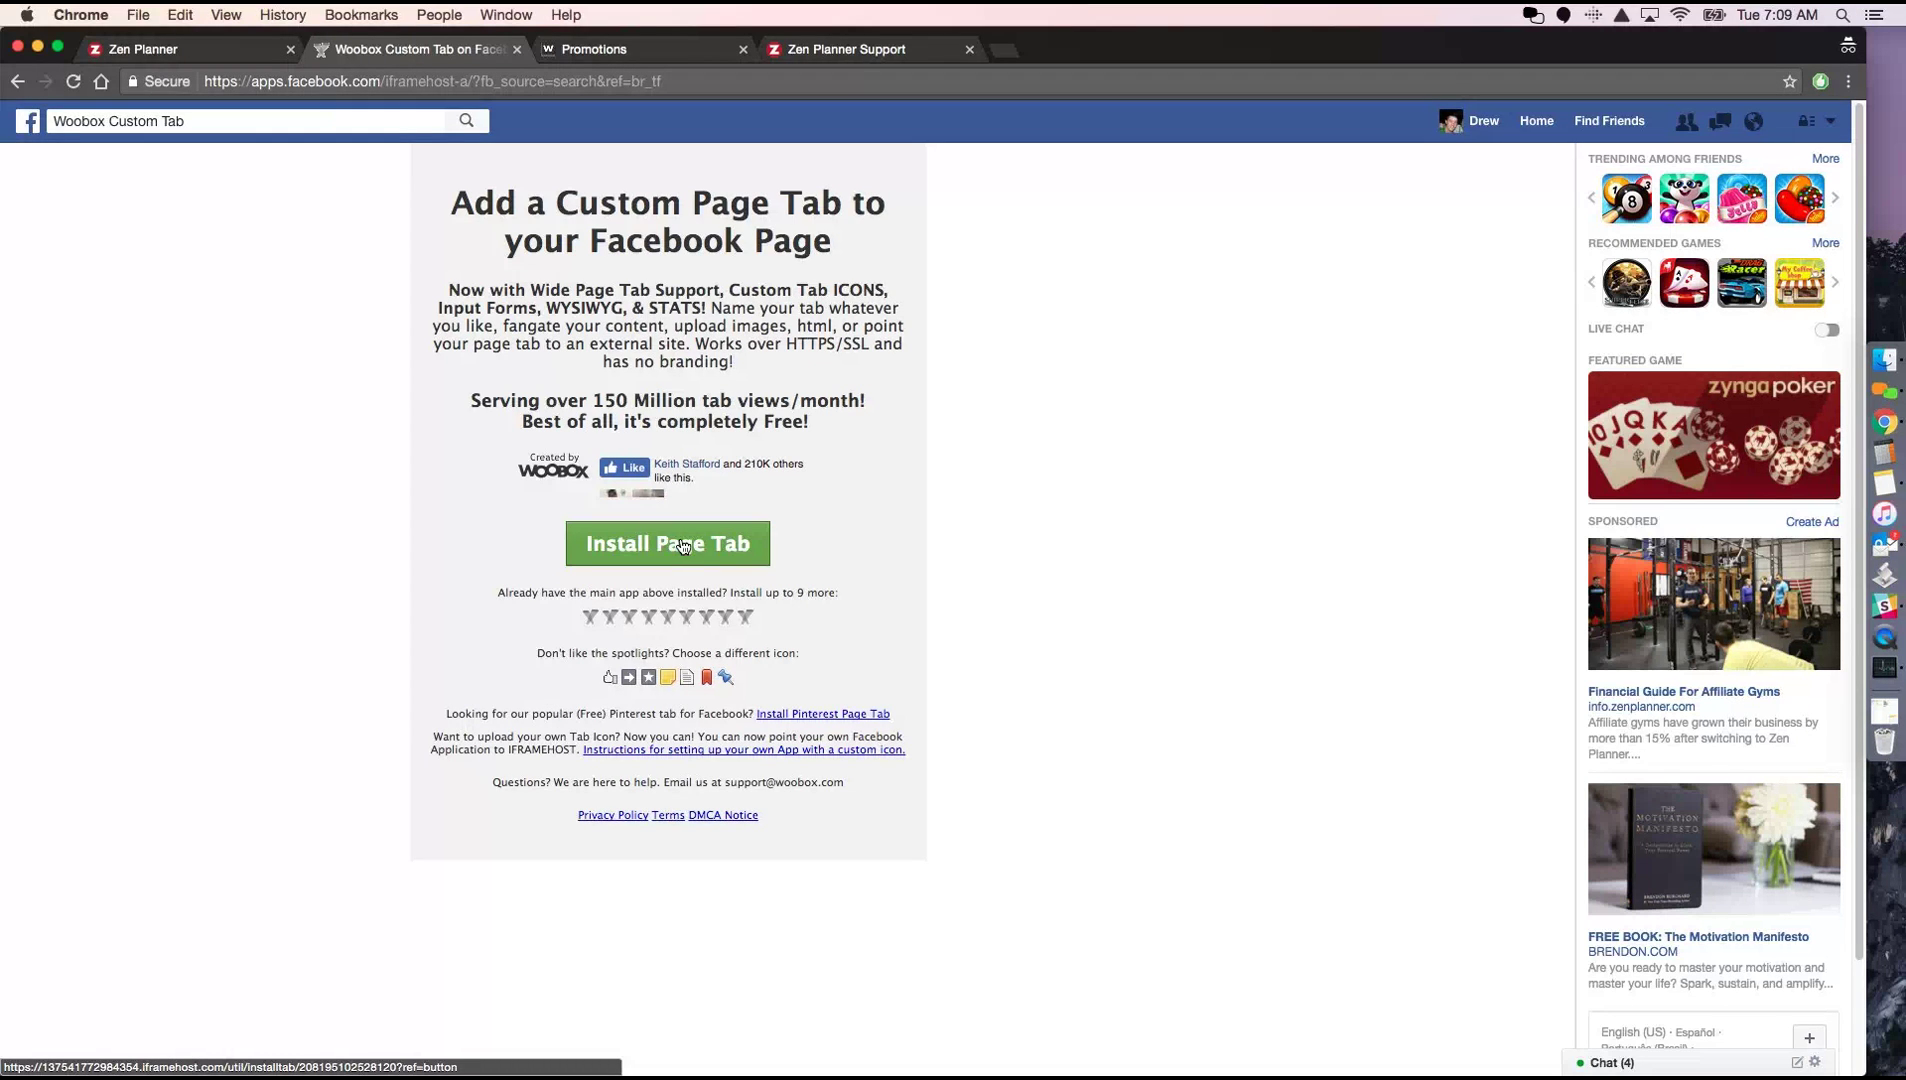
left_click(20, 83)
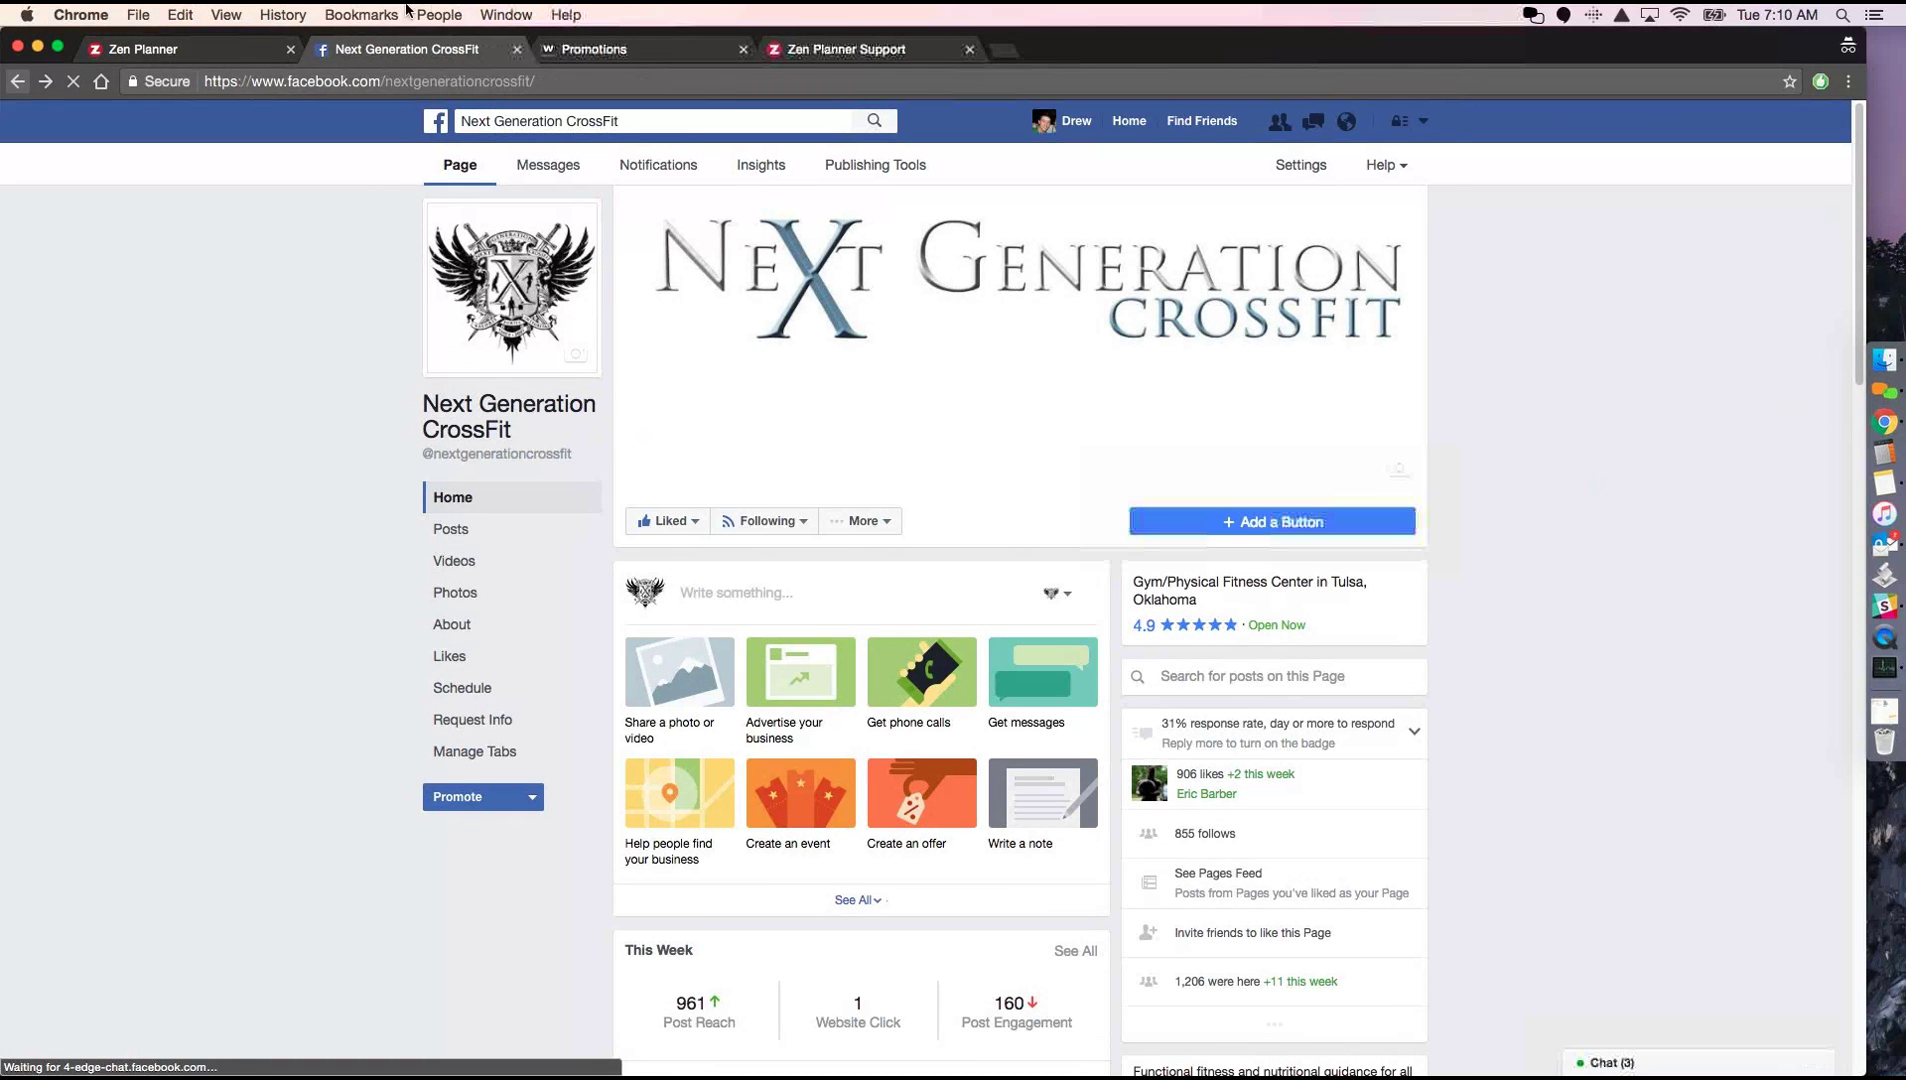
Create a new HTML Fangate tab under Static Tabs and scroll to its empty Page Source
left_click(571, 52)
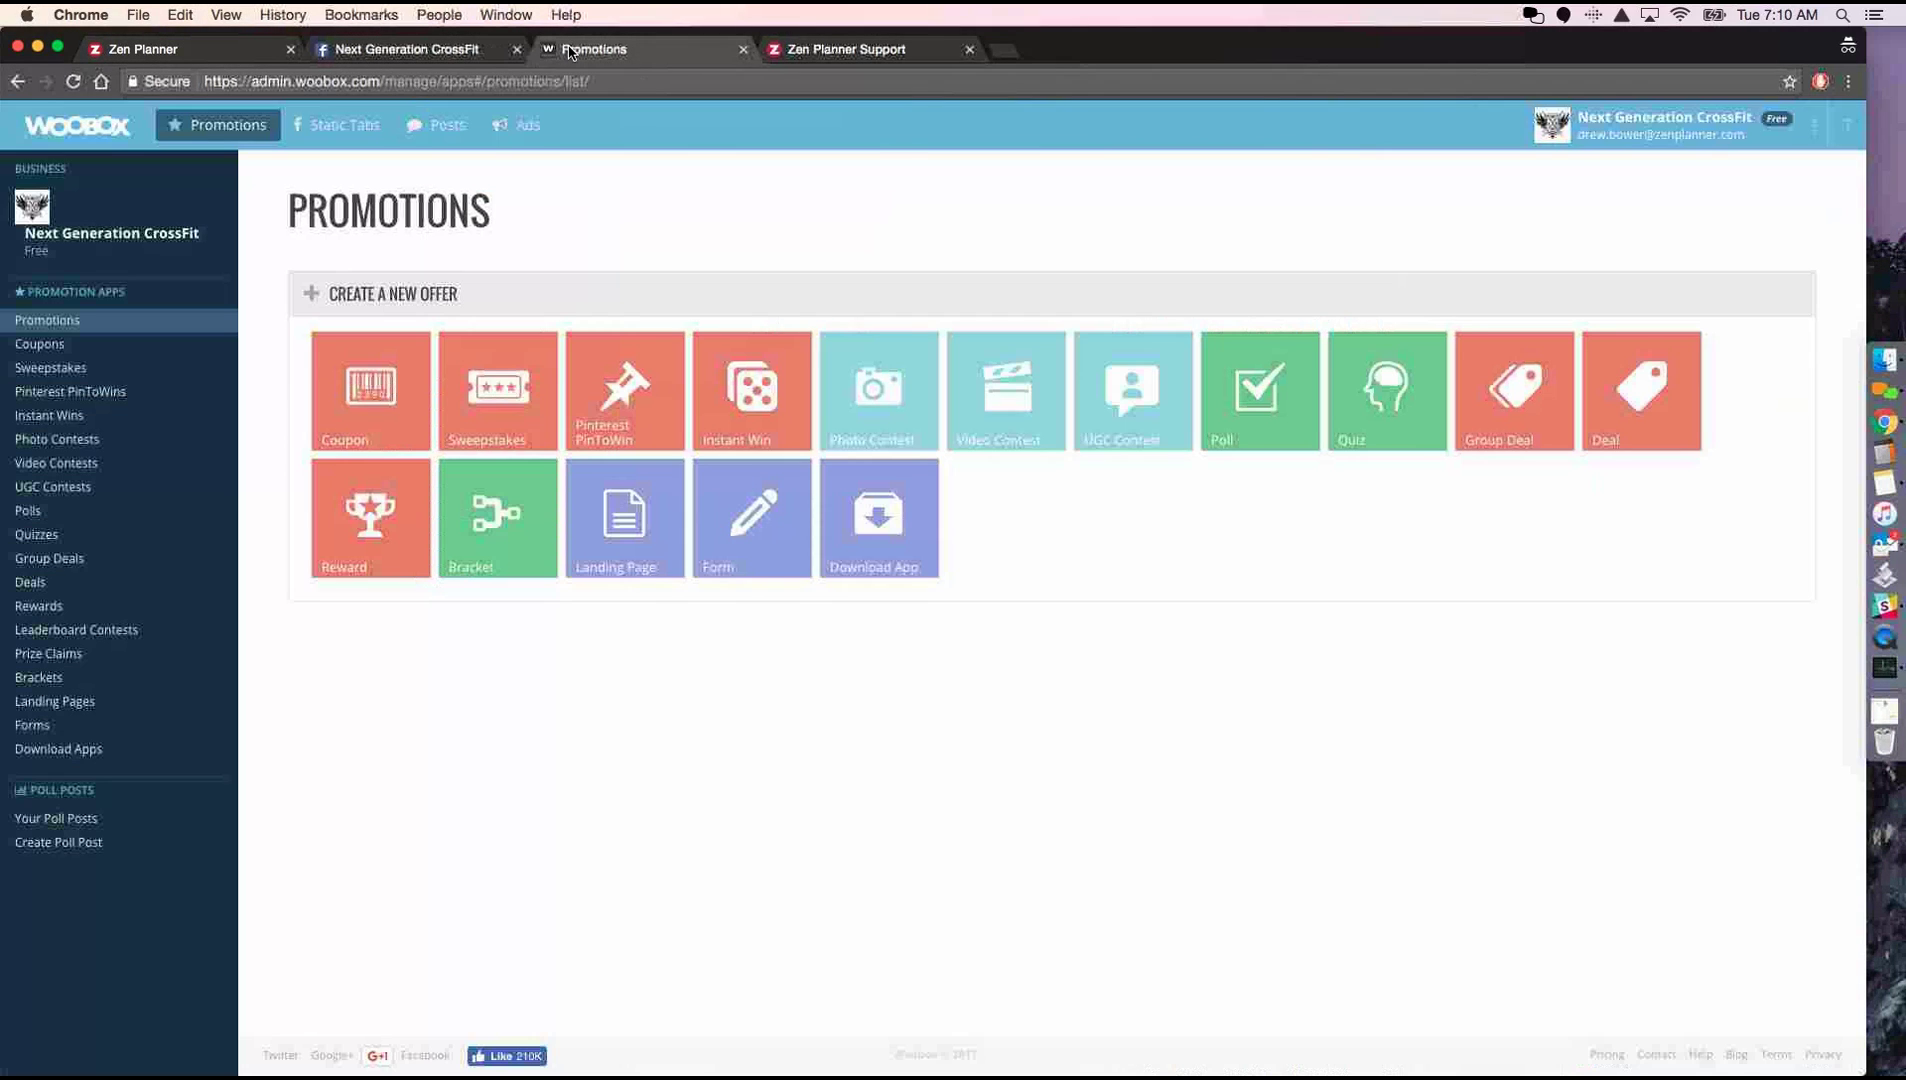
left_click(336, 136)
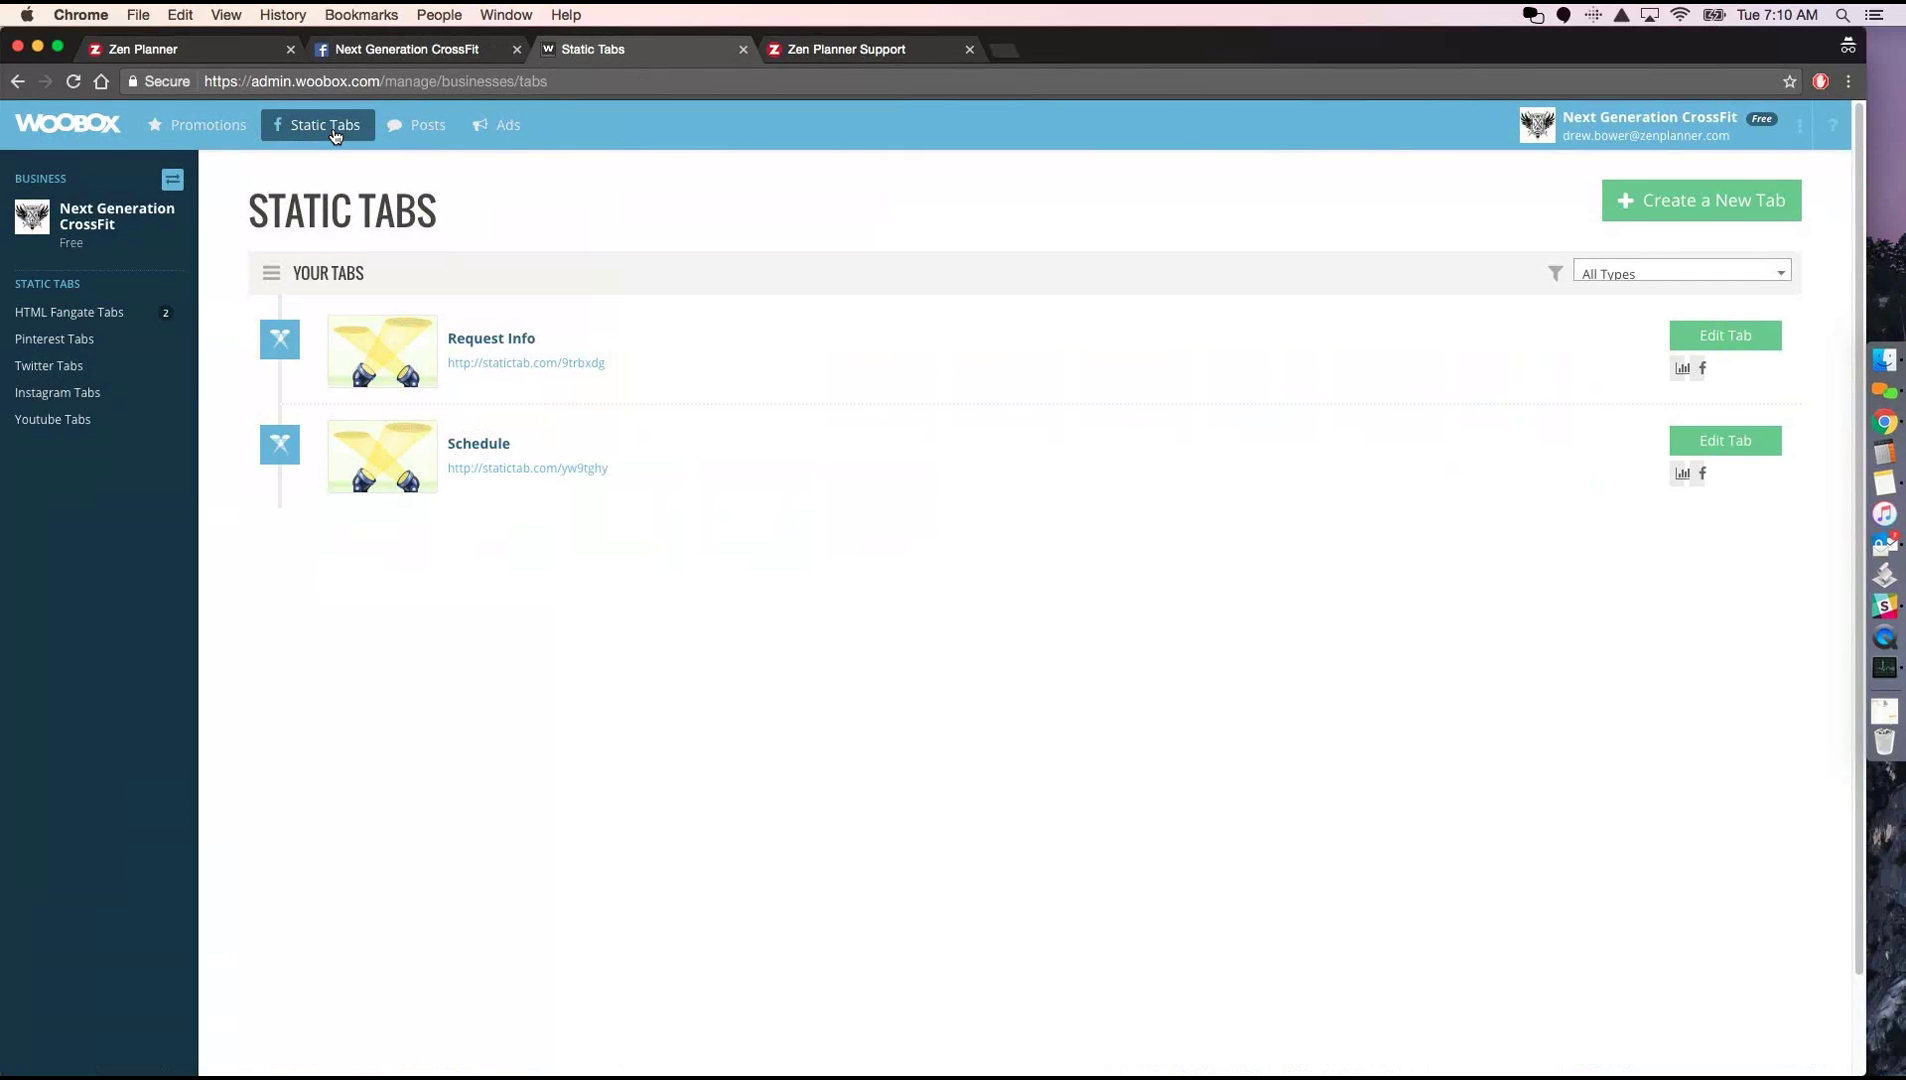
left_click(1691, 226)
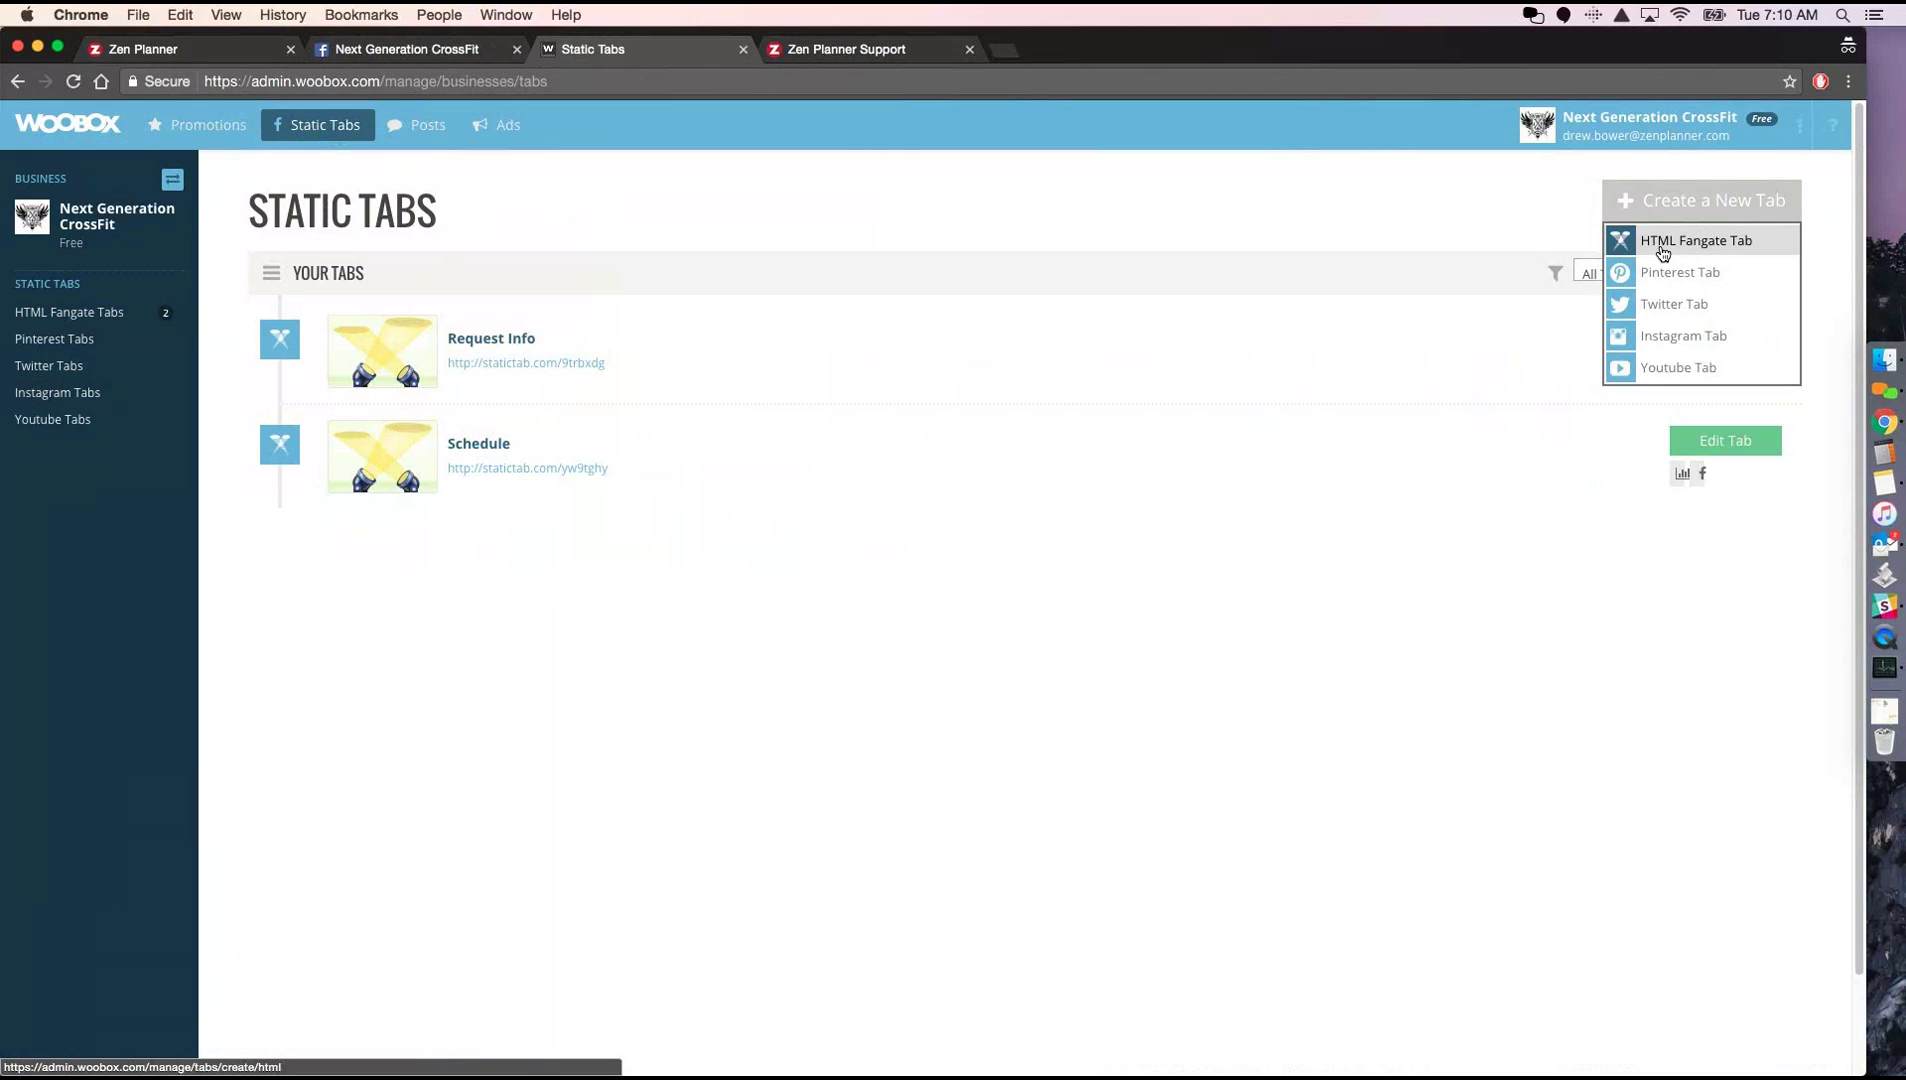
left_click(1697, 245)
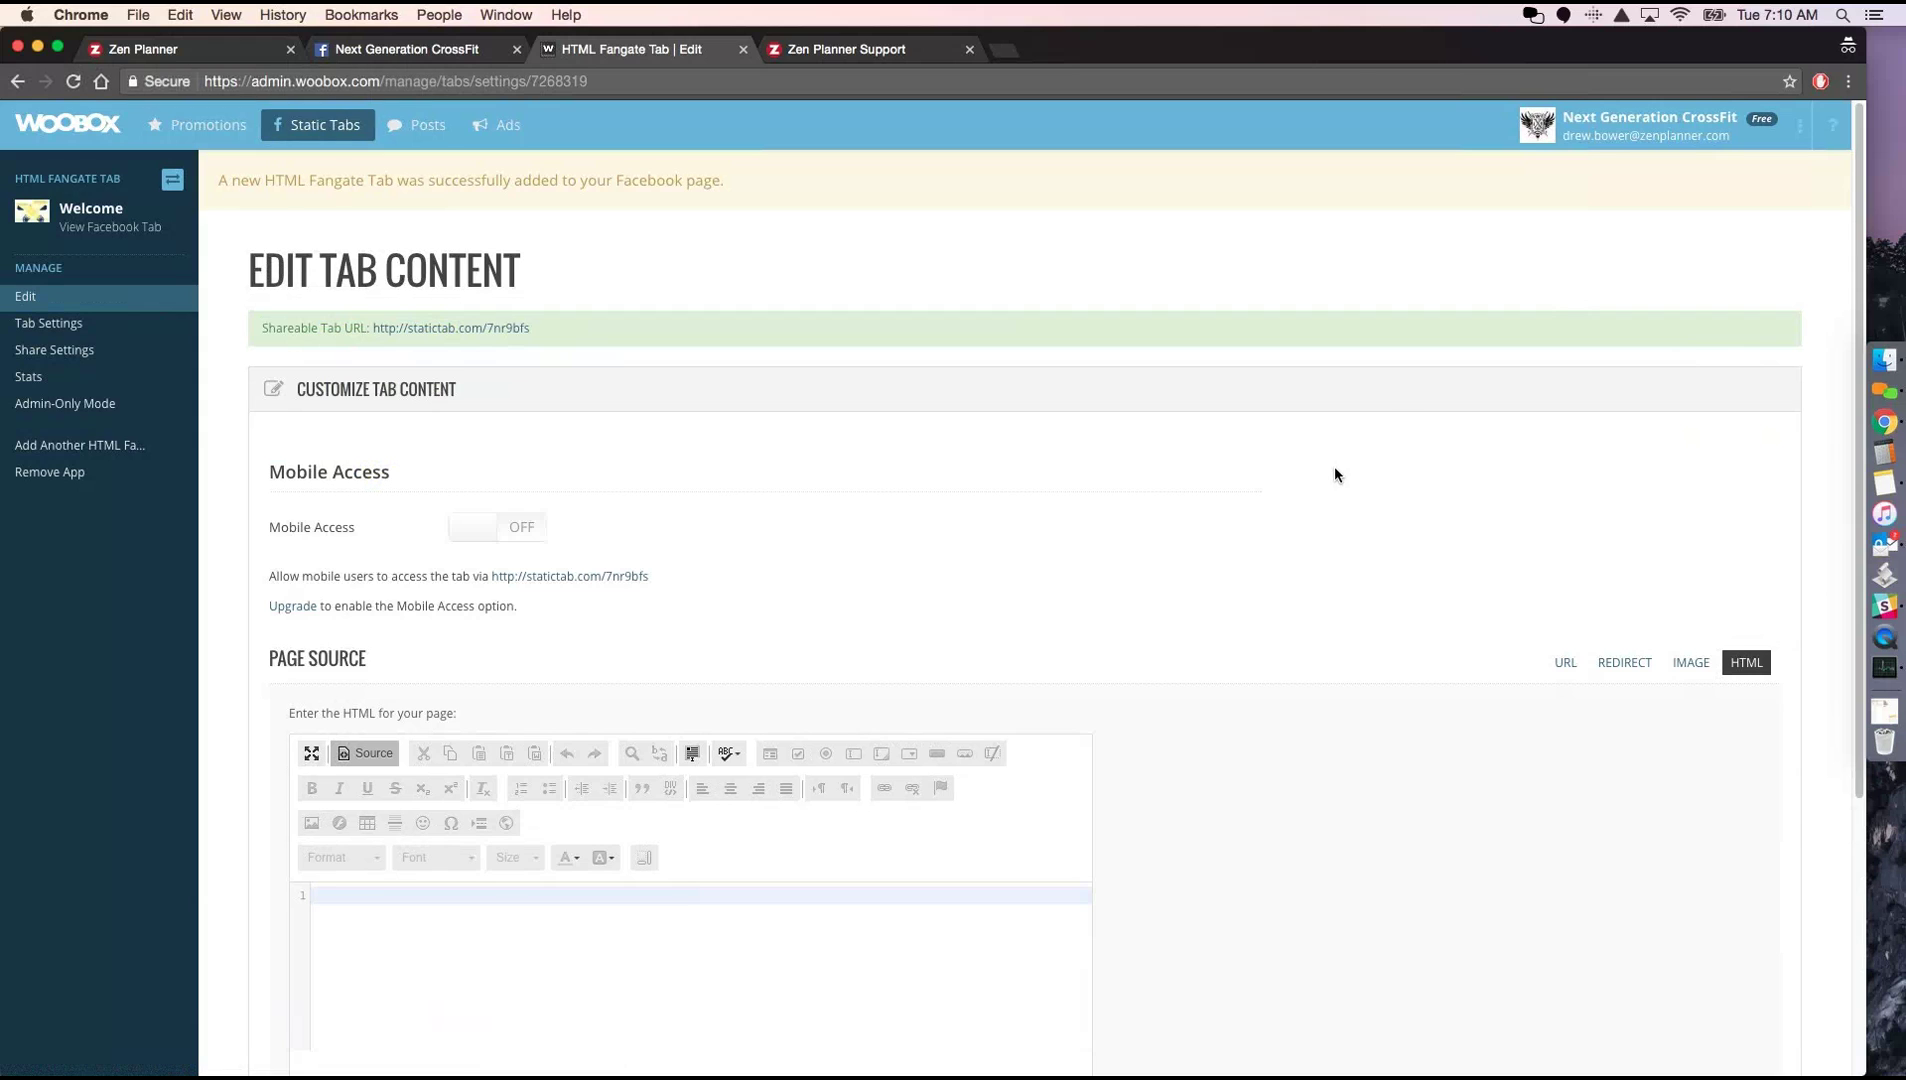
scroll(1336, 468, "down", 2)
scroll(1336, 476, "down", 4)
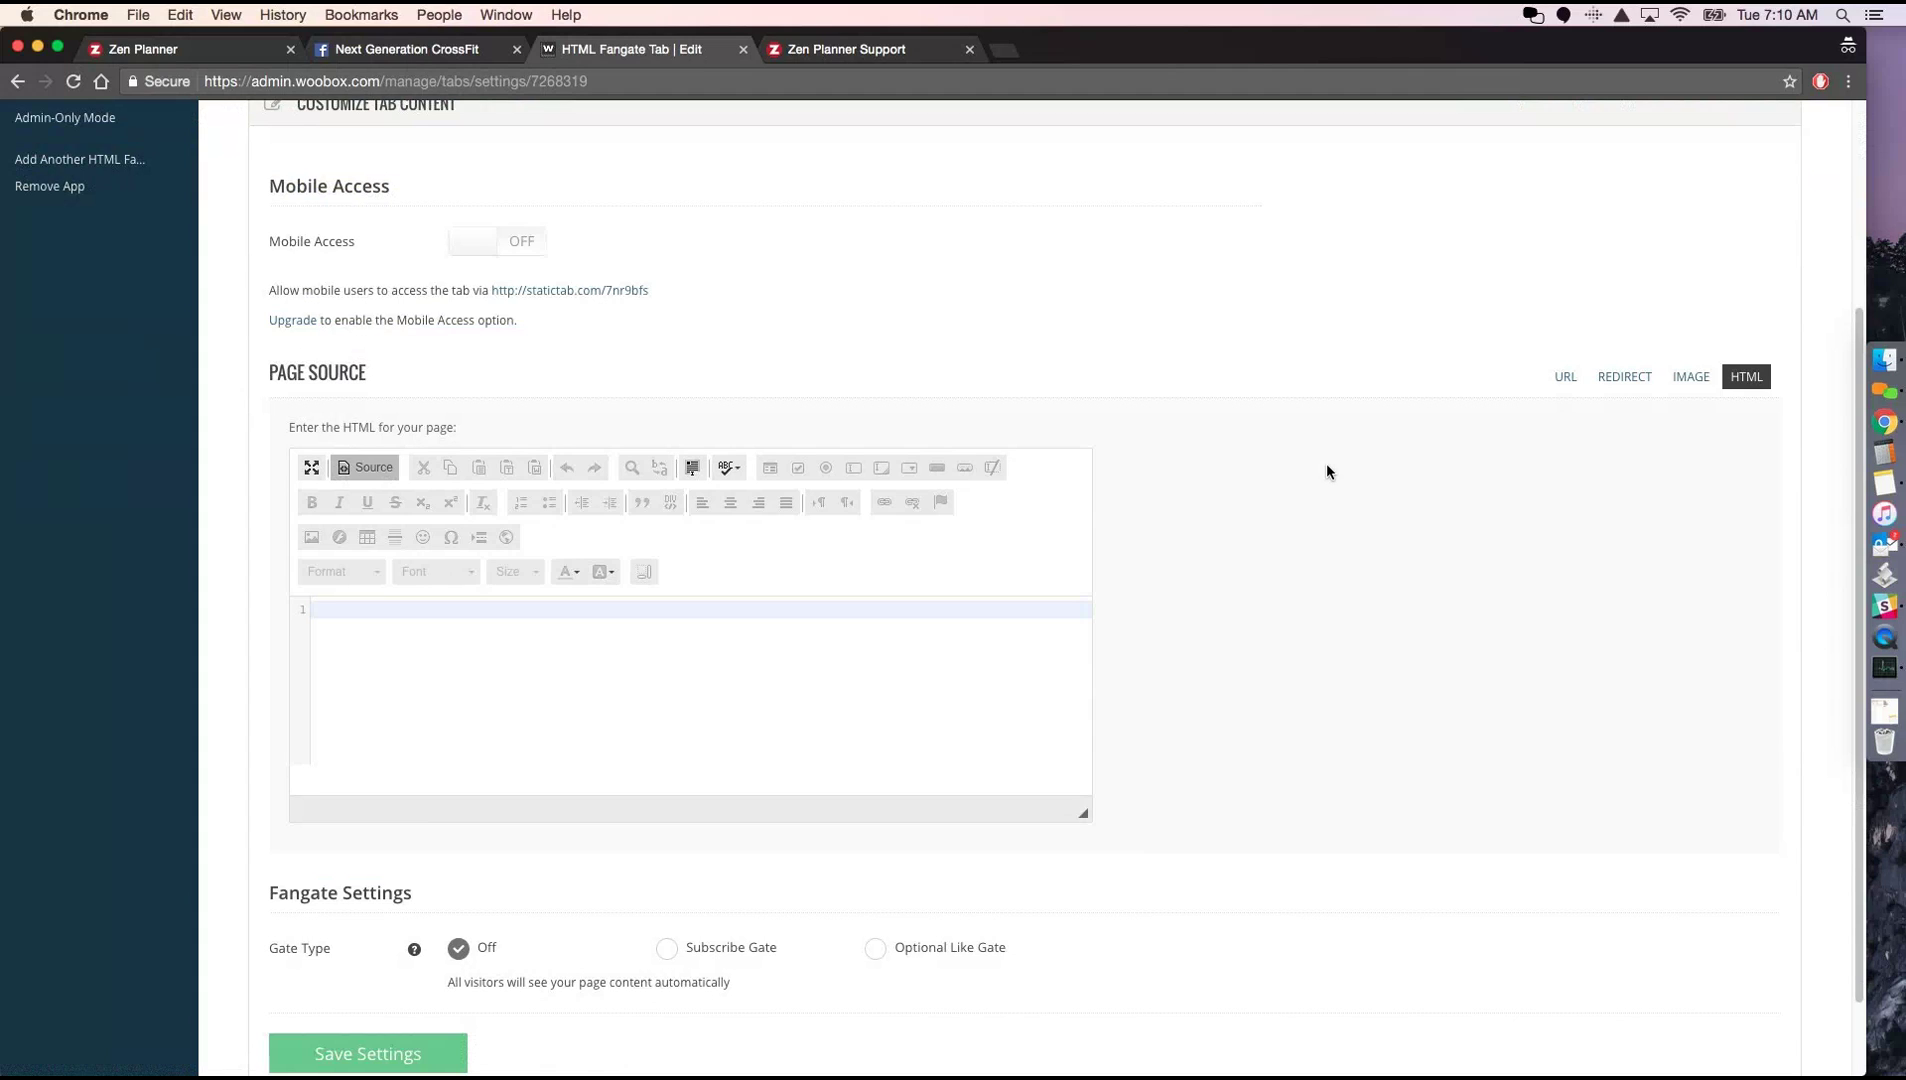
Open Zen Planner's Setup and go to Member Connect > Sharing & Embedding
left_click(244, 58)
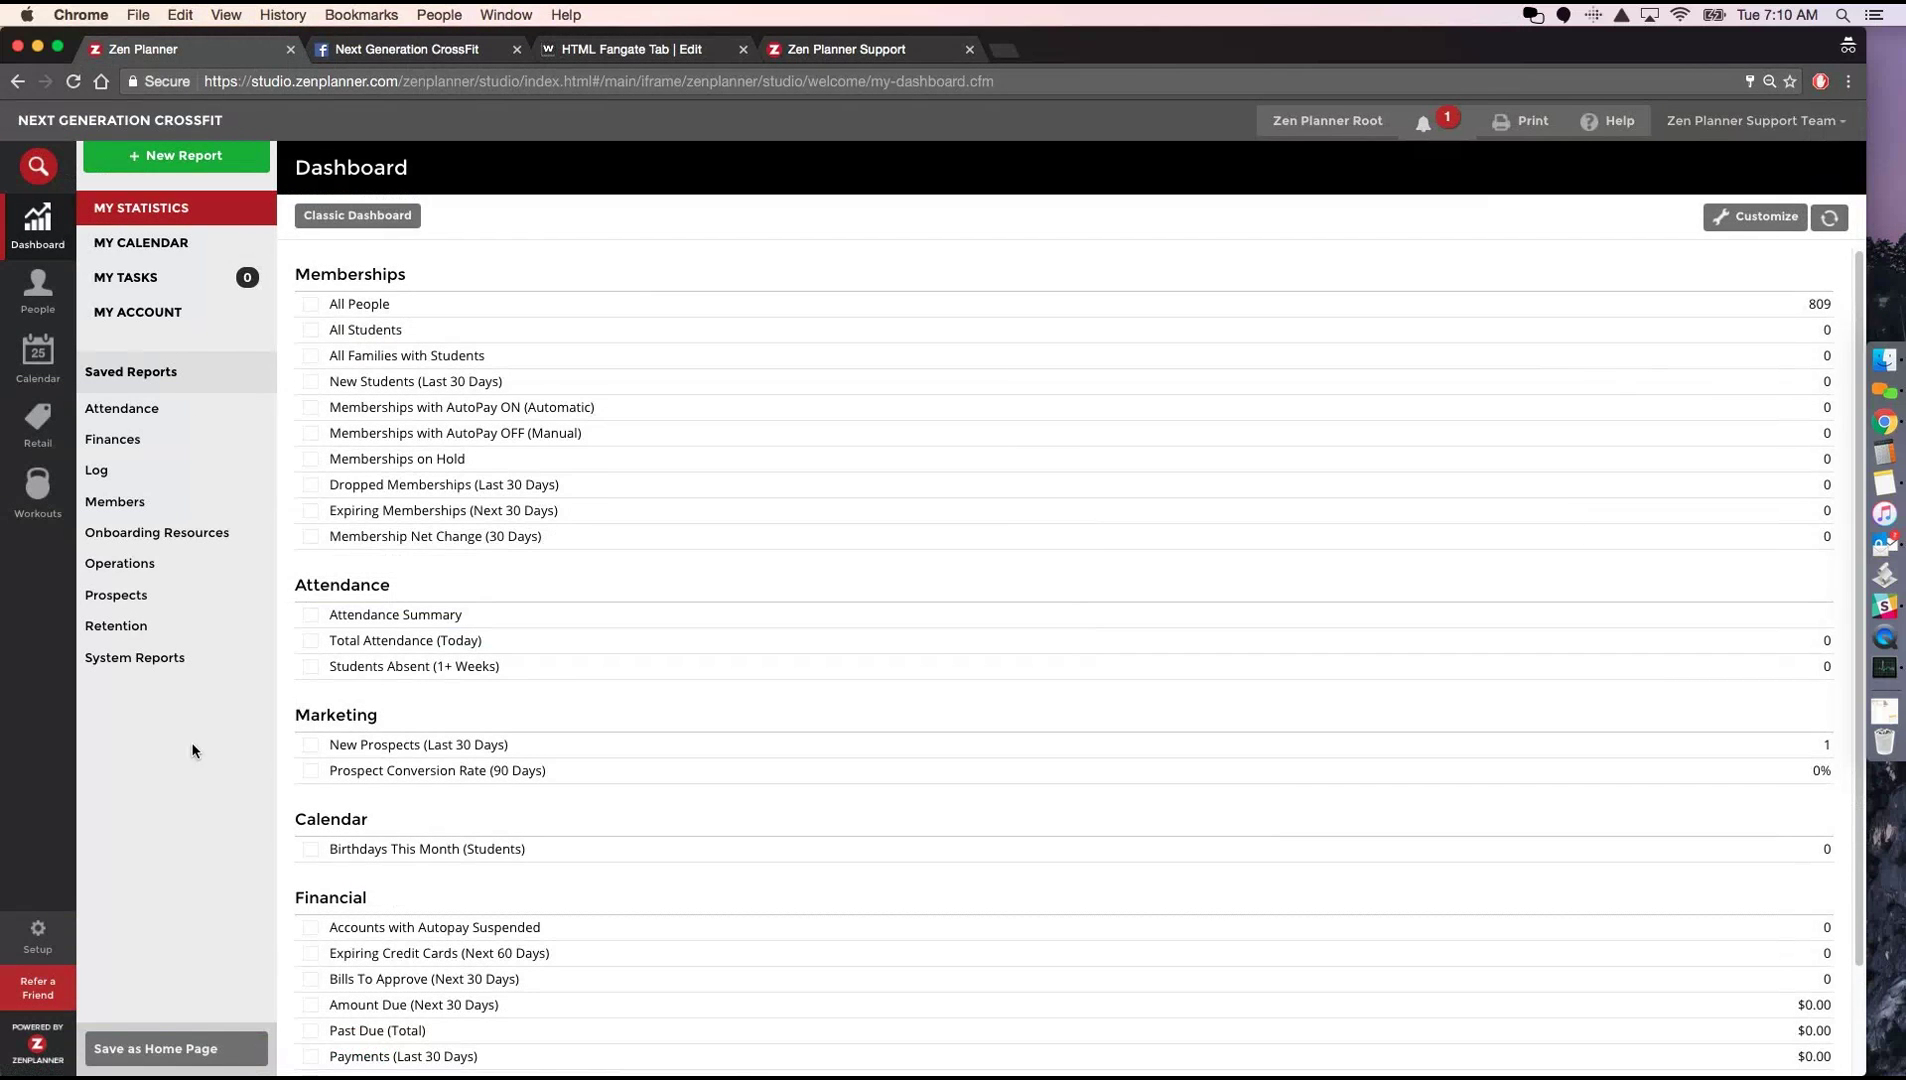
left_click(47, 940)
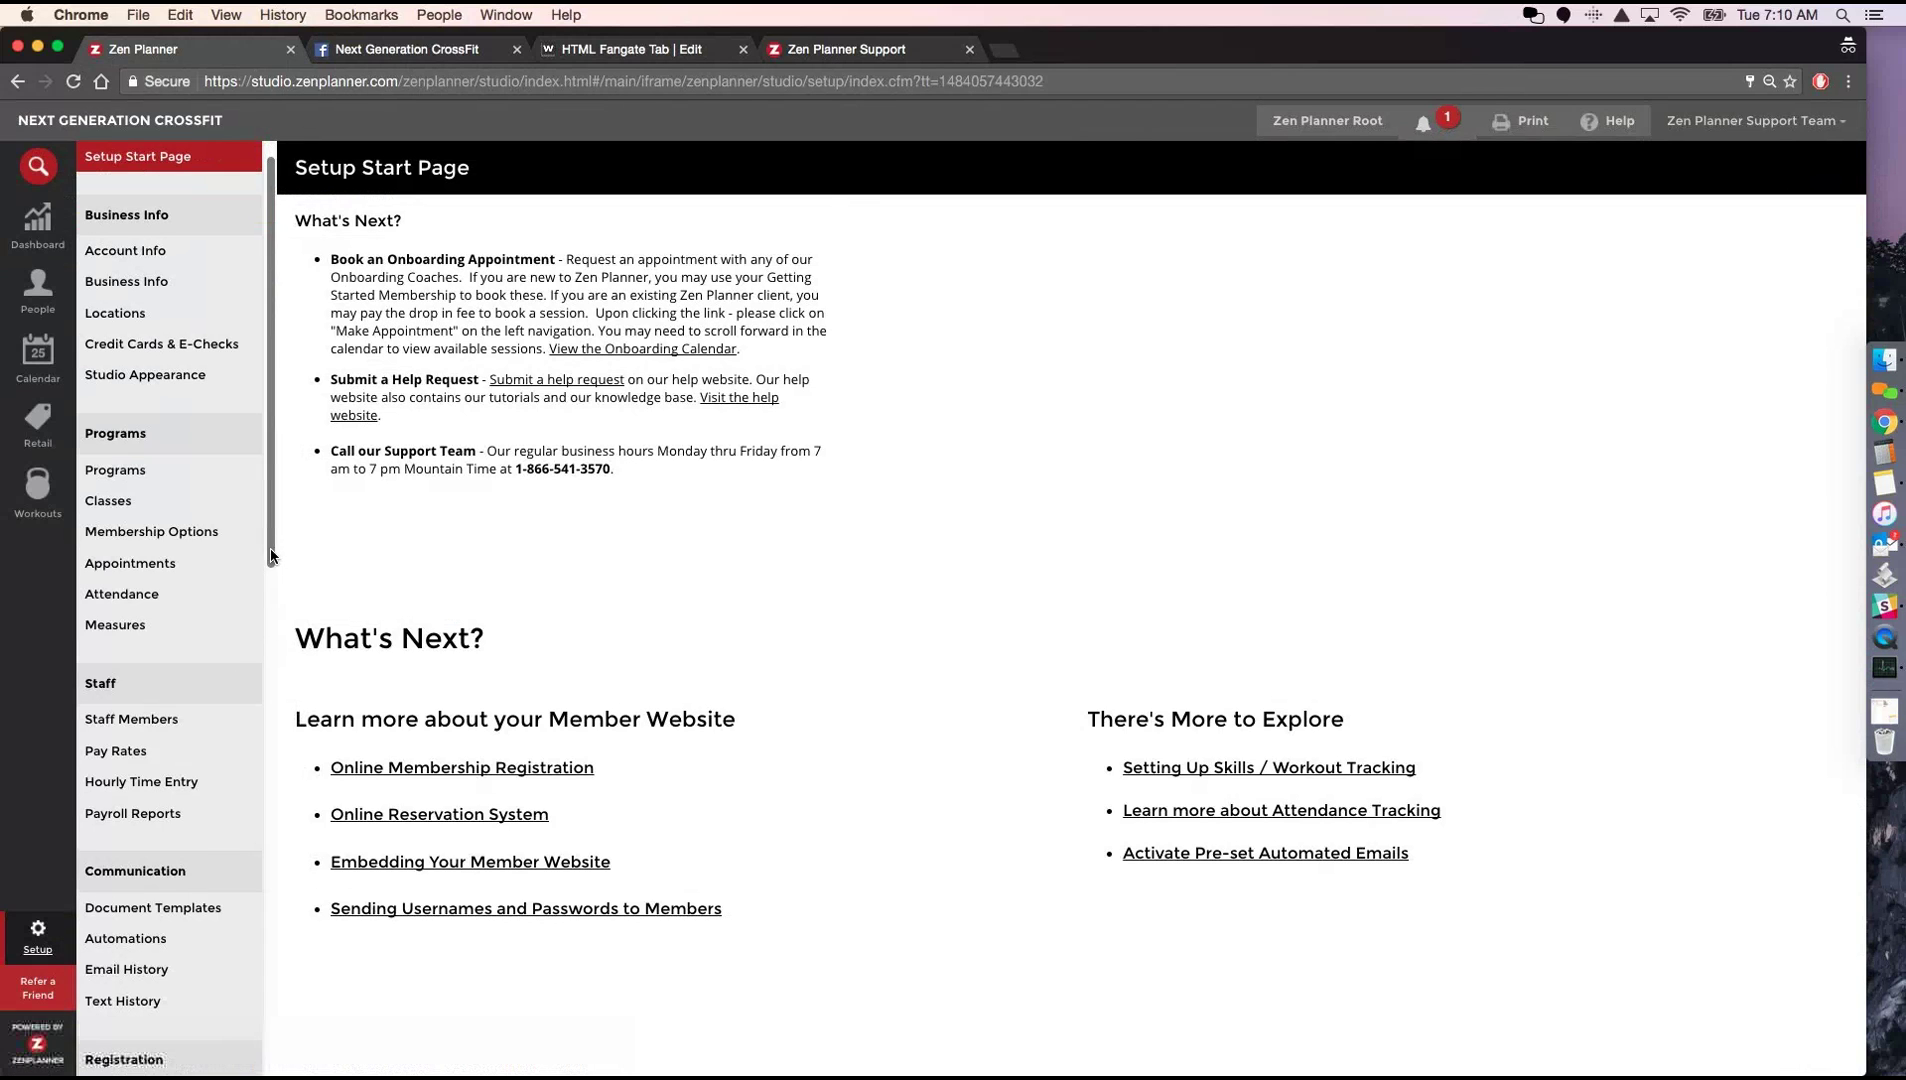
scroll(268, 600, "down", 5)
left_click_drag(268, 672, 262, 828)
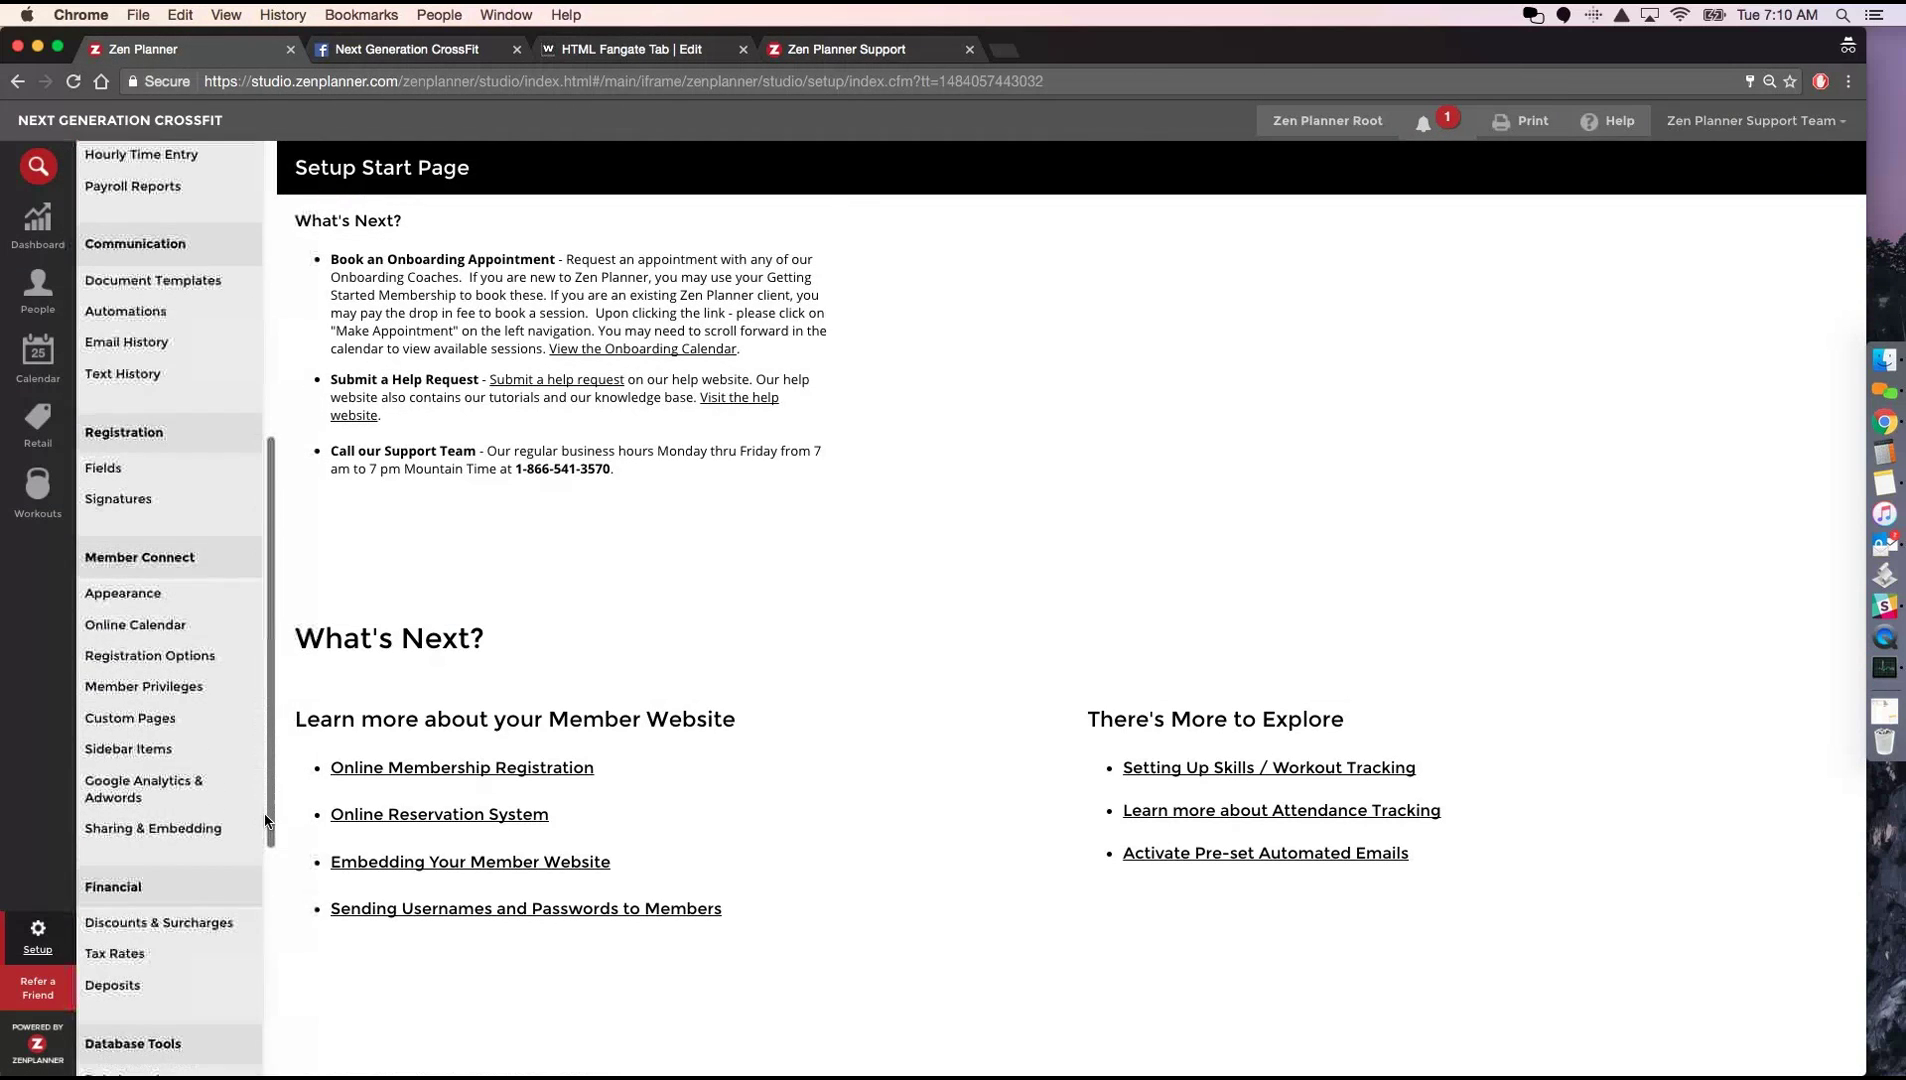
left_click(130, 830)
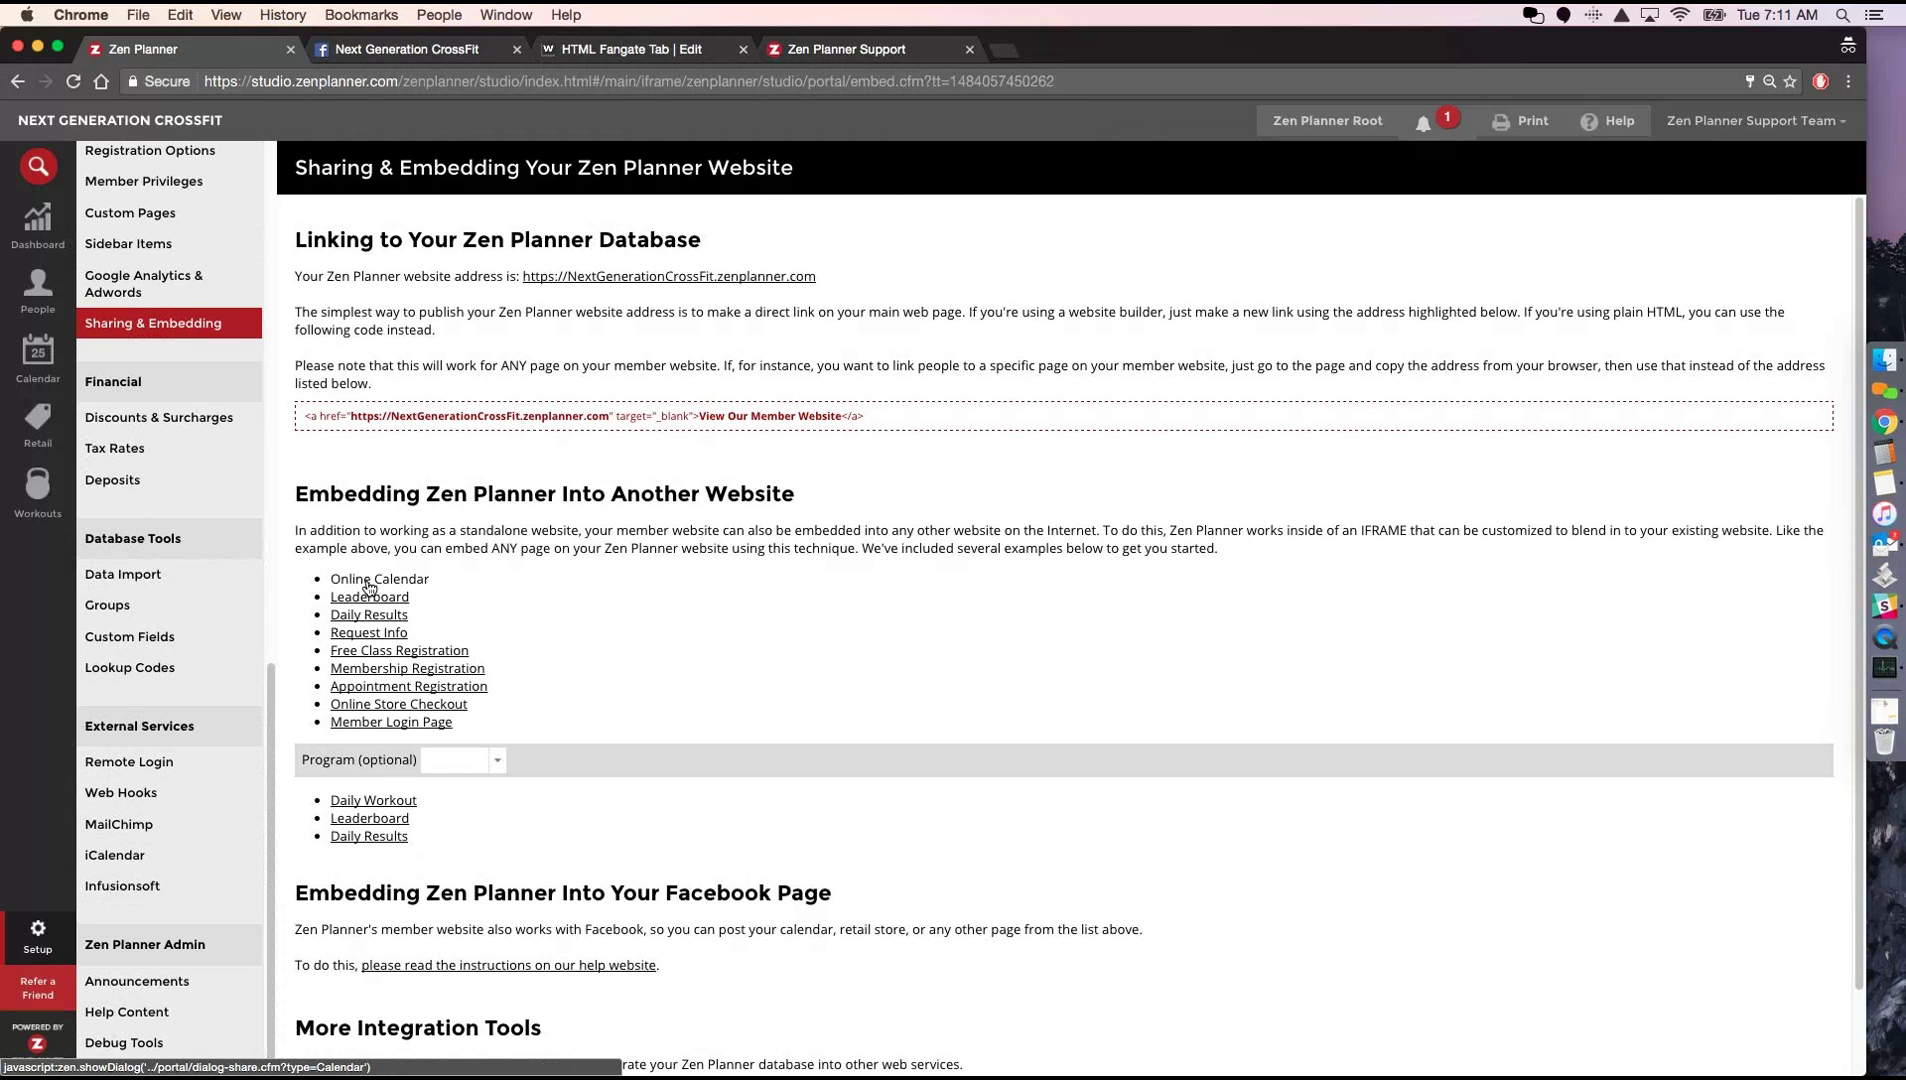
Preview the Online Calendar embed code, then close its sharing details
left_click(369, 582)
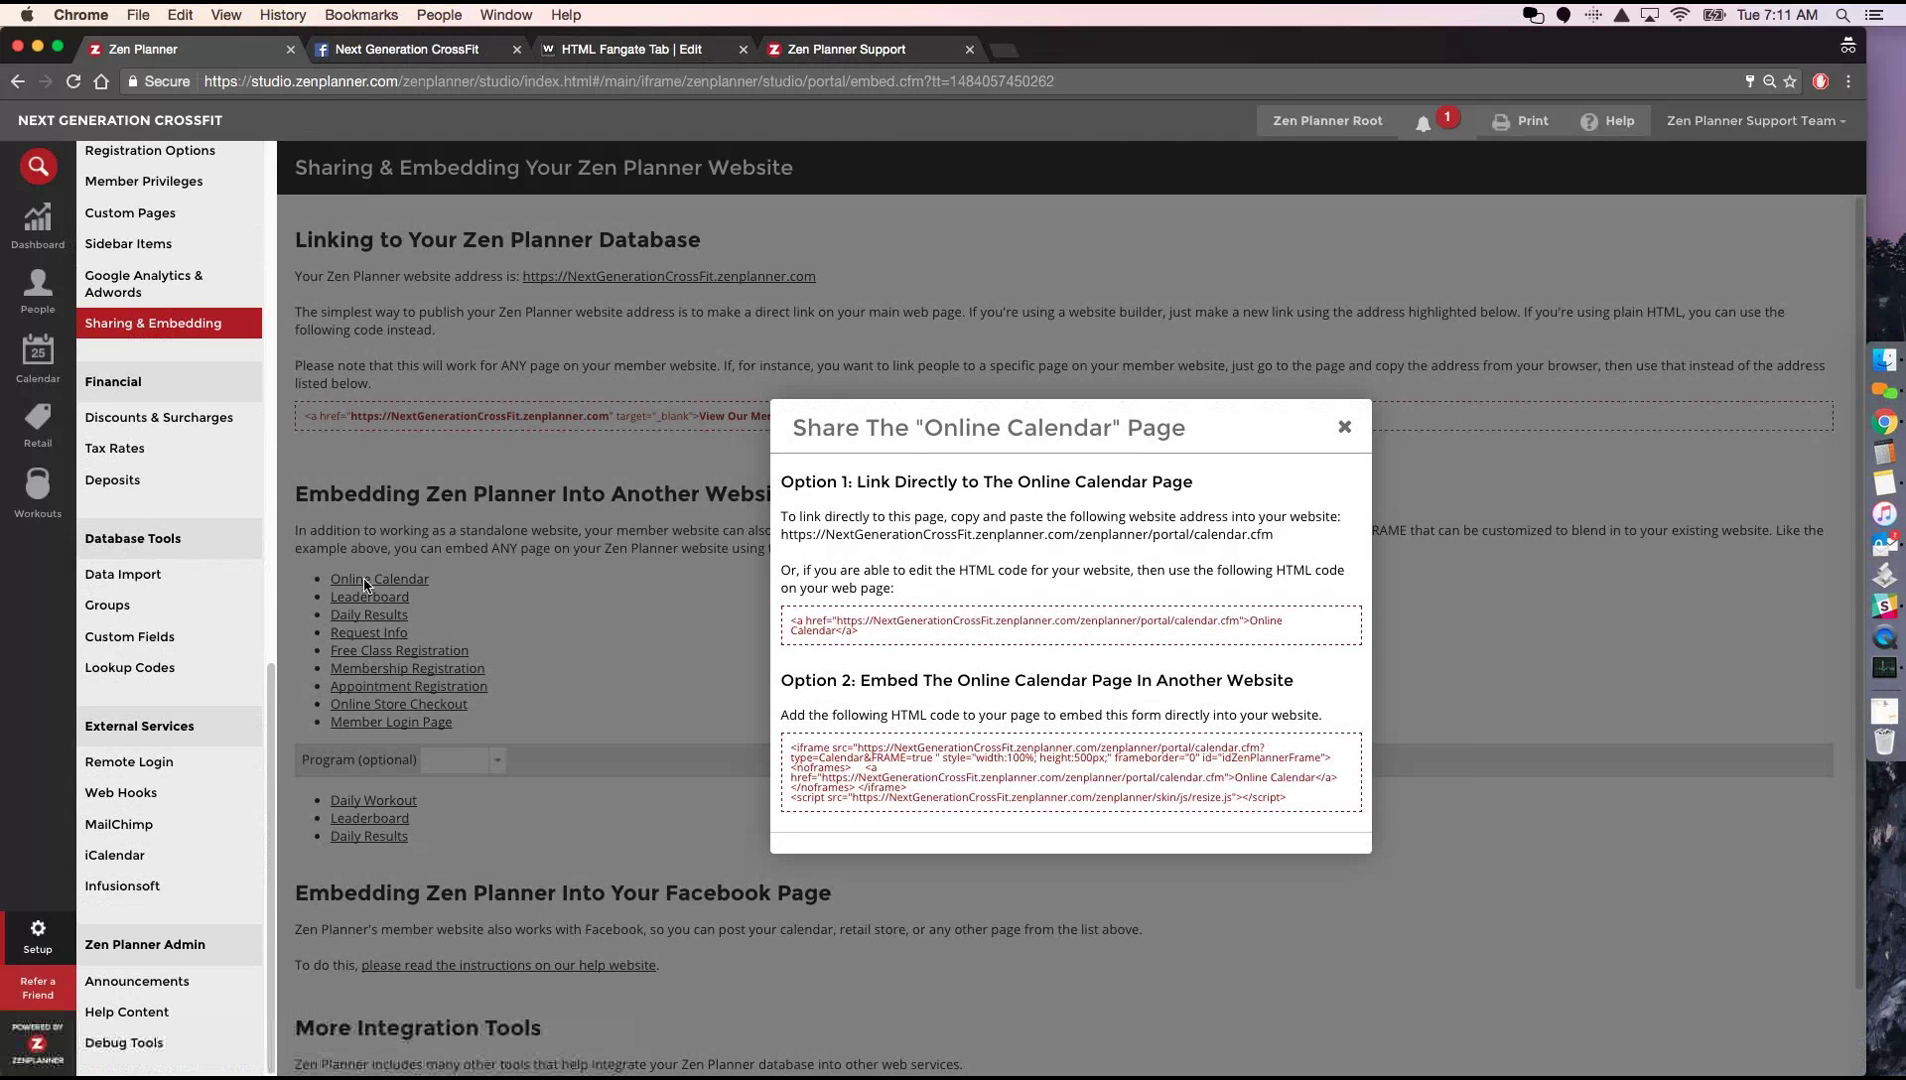
left_click_drag(788, 748, 1310, 797)
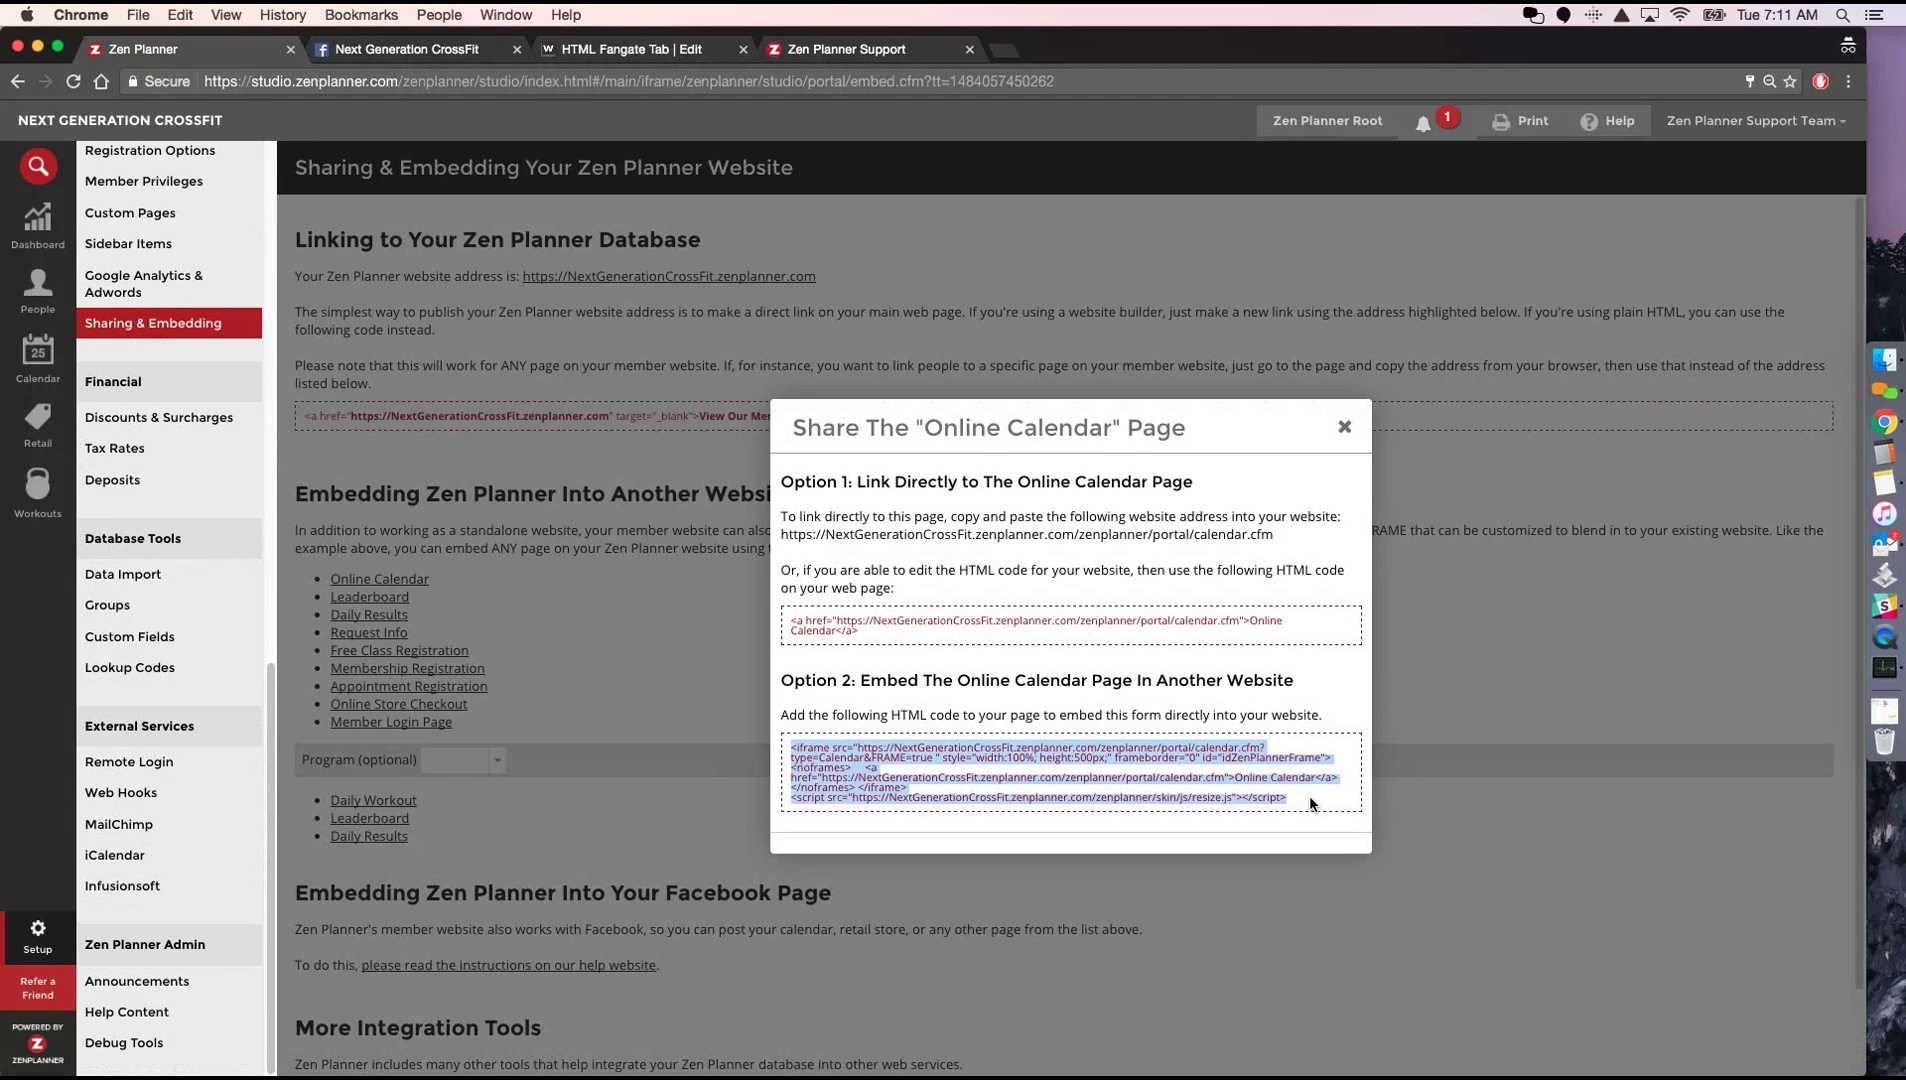
left_click(1356, 436)
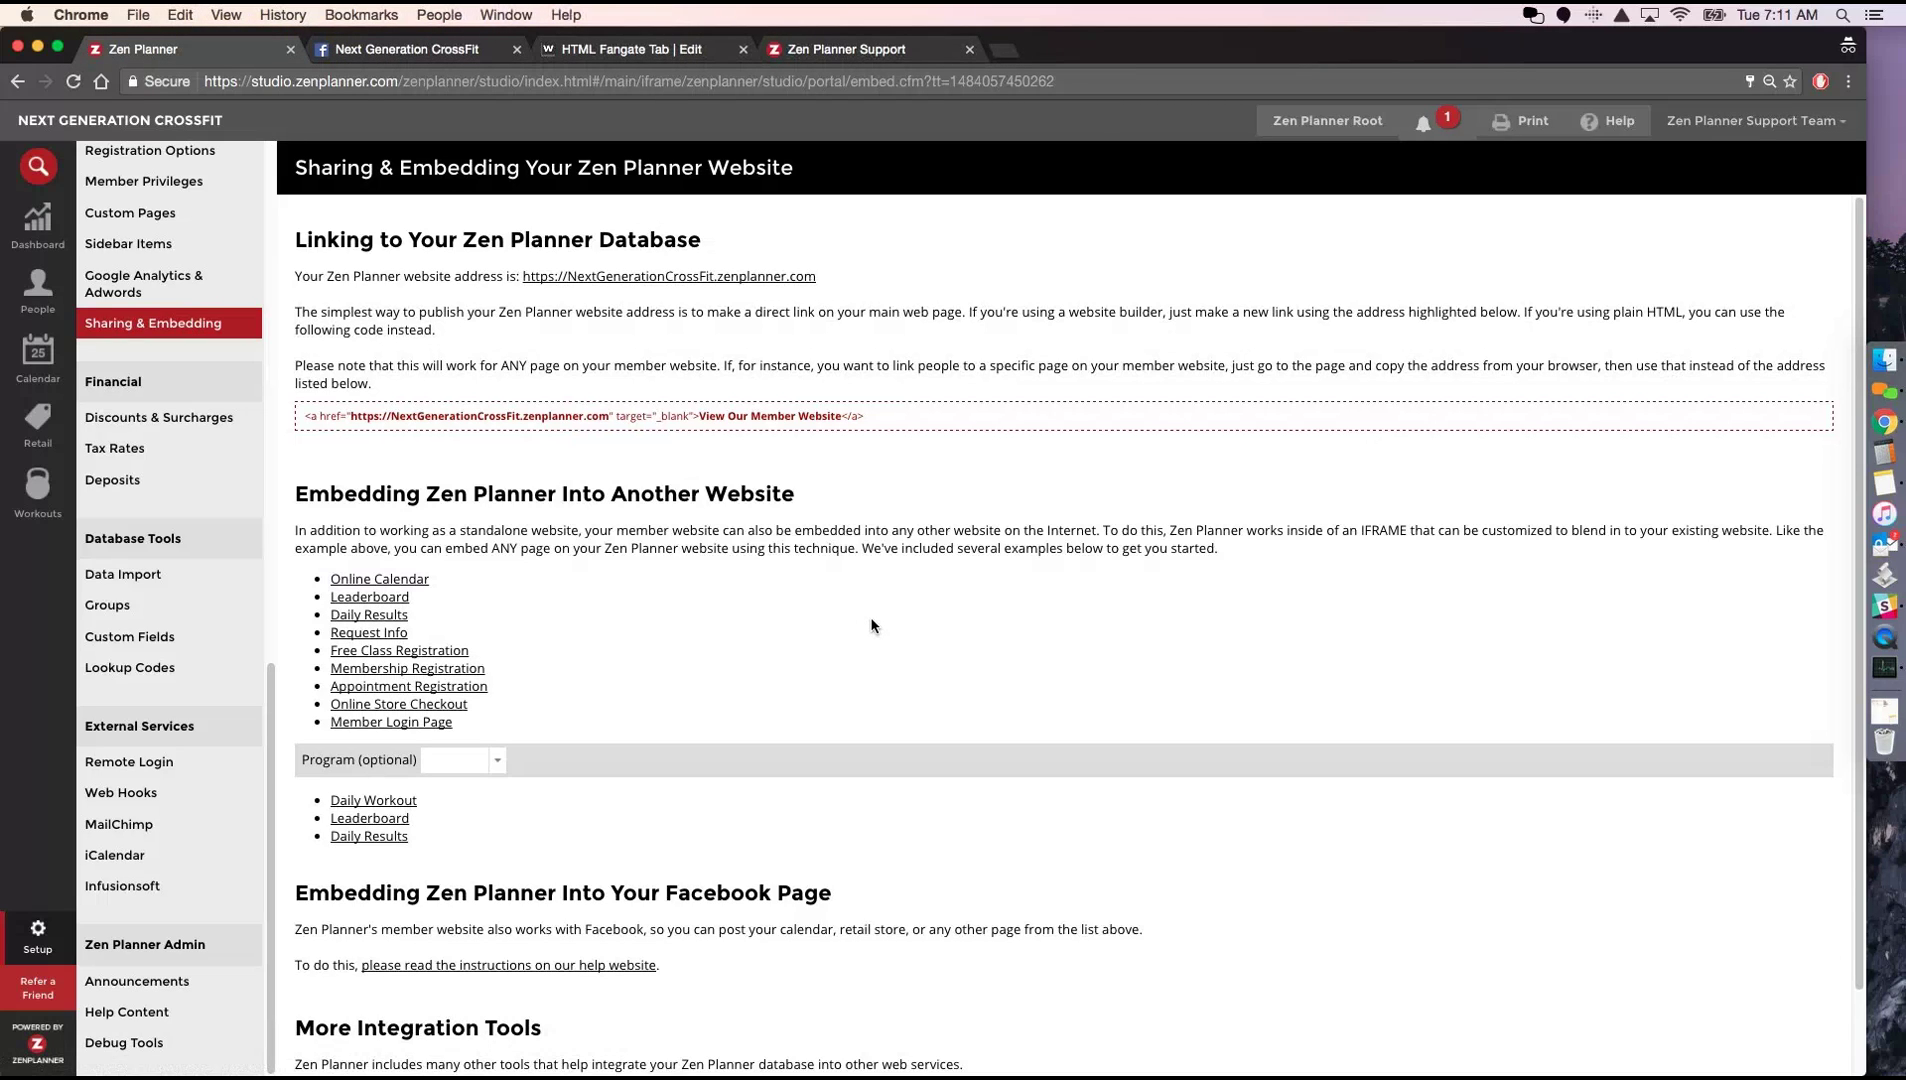
Copy the Option 2 iframe embed code for Membership Registration
left_click(478, 672)
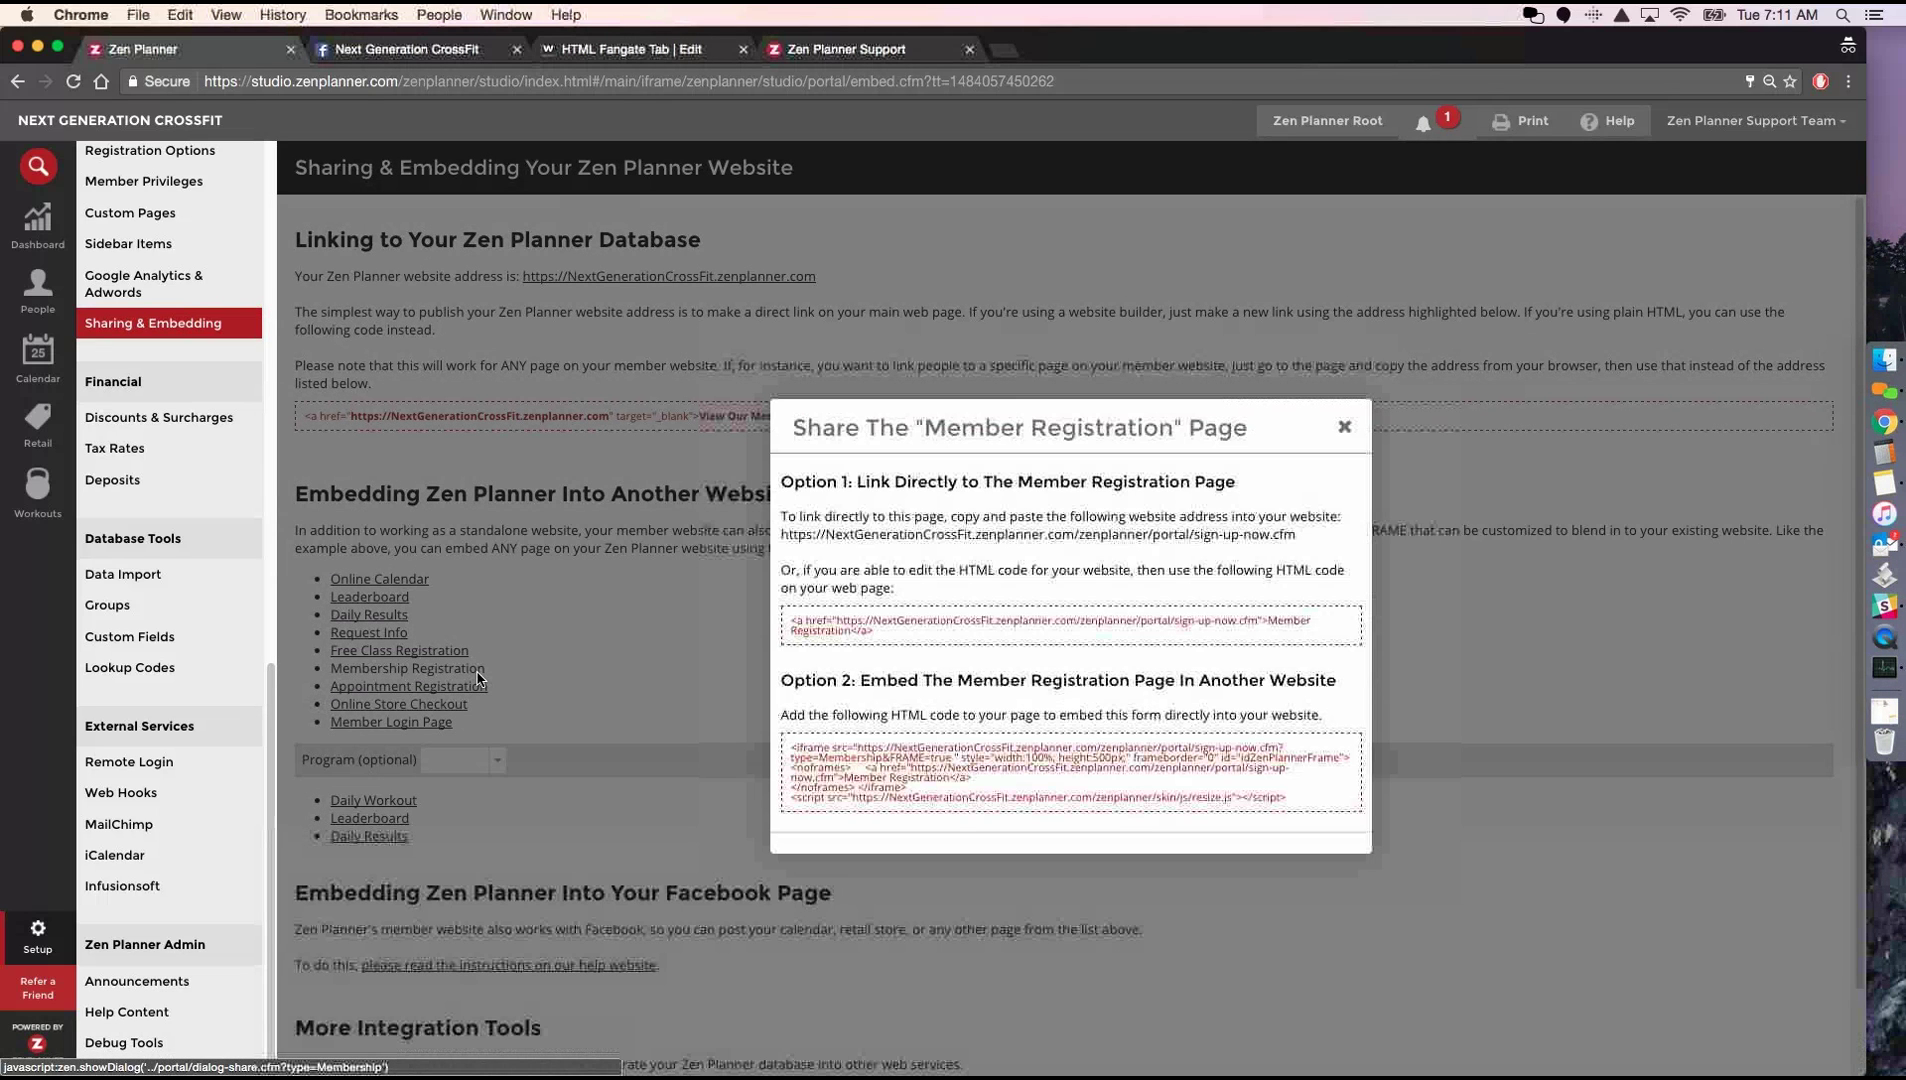
left_click_drag(790, 746, 1288, 798)
right_click(874, 747)
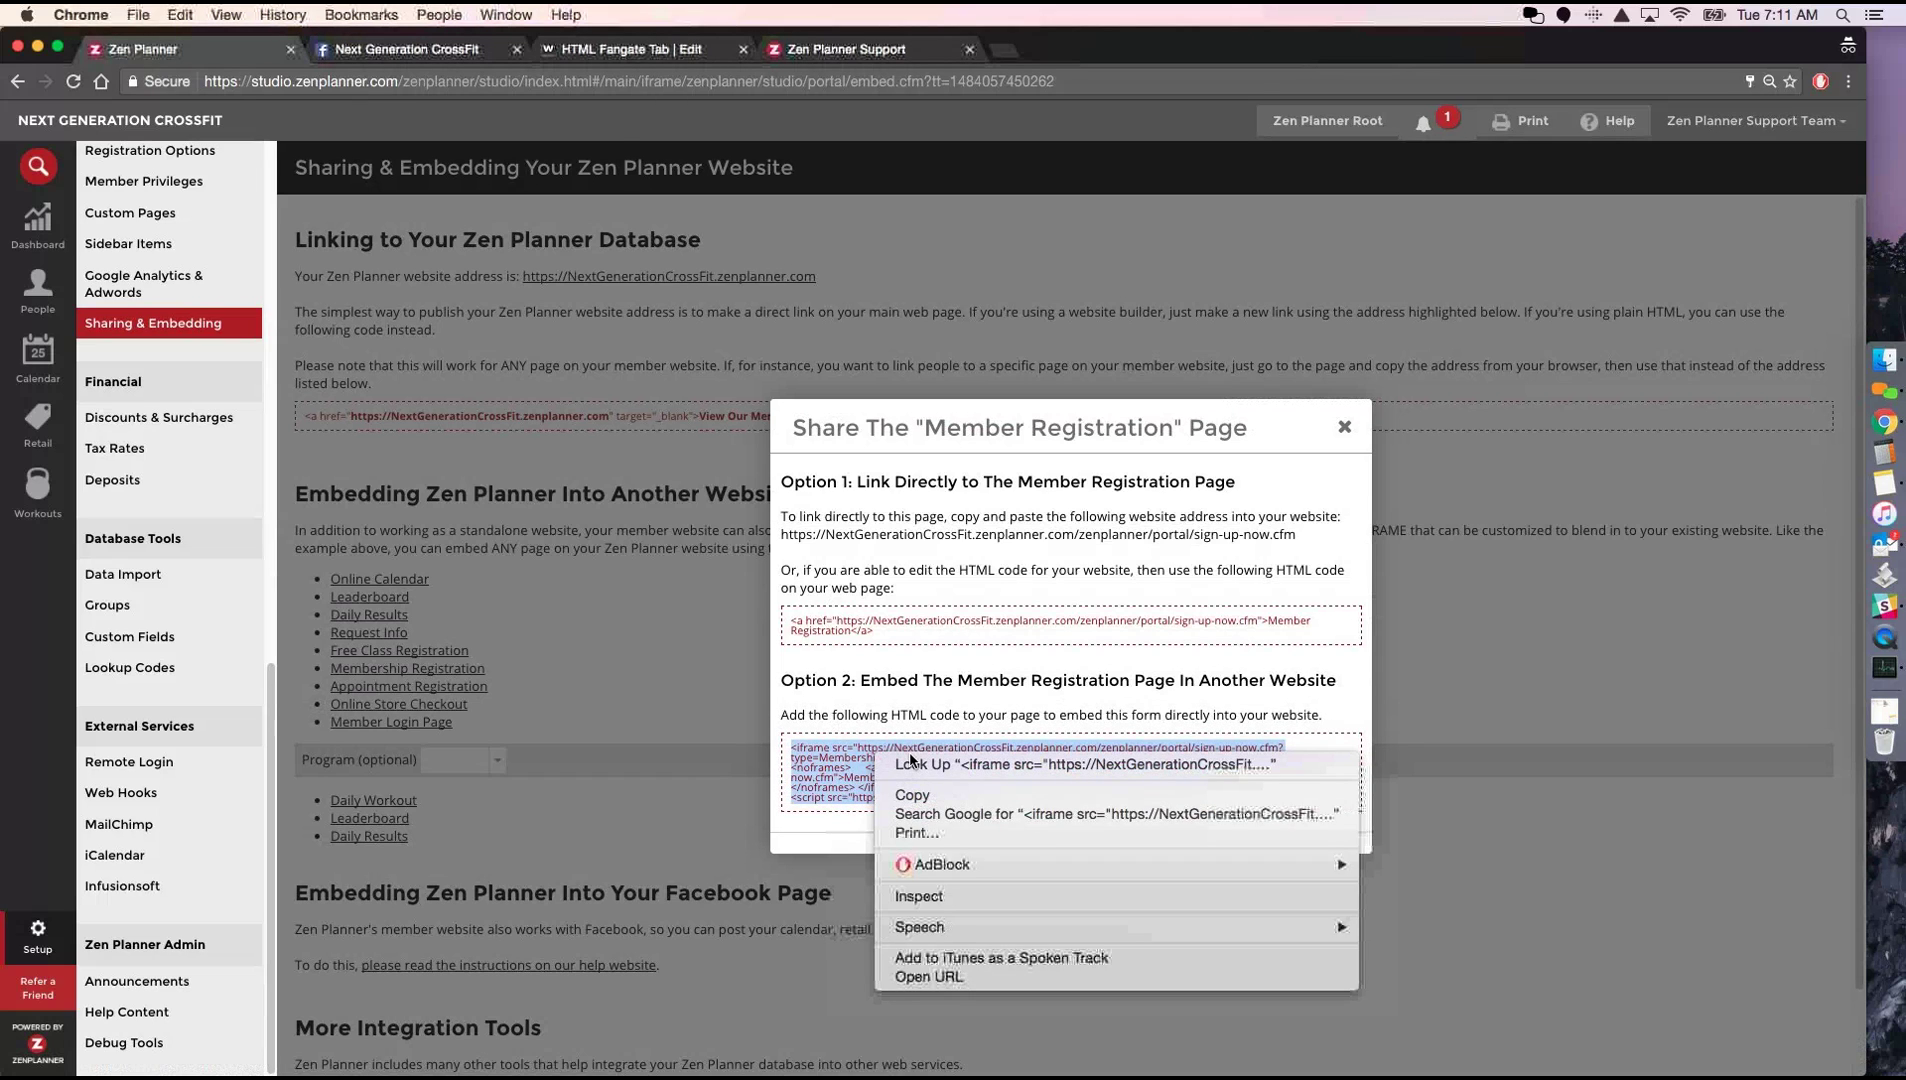
left_click(991, 796)
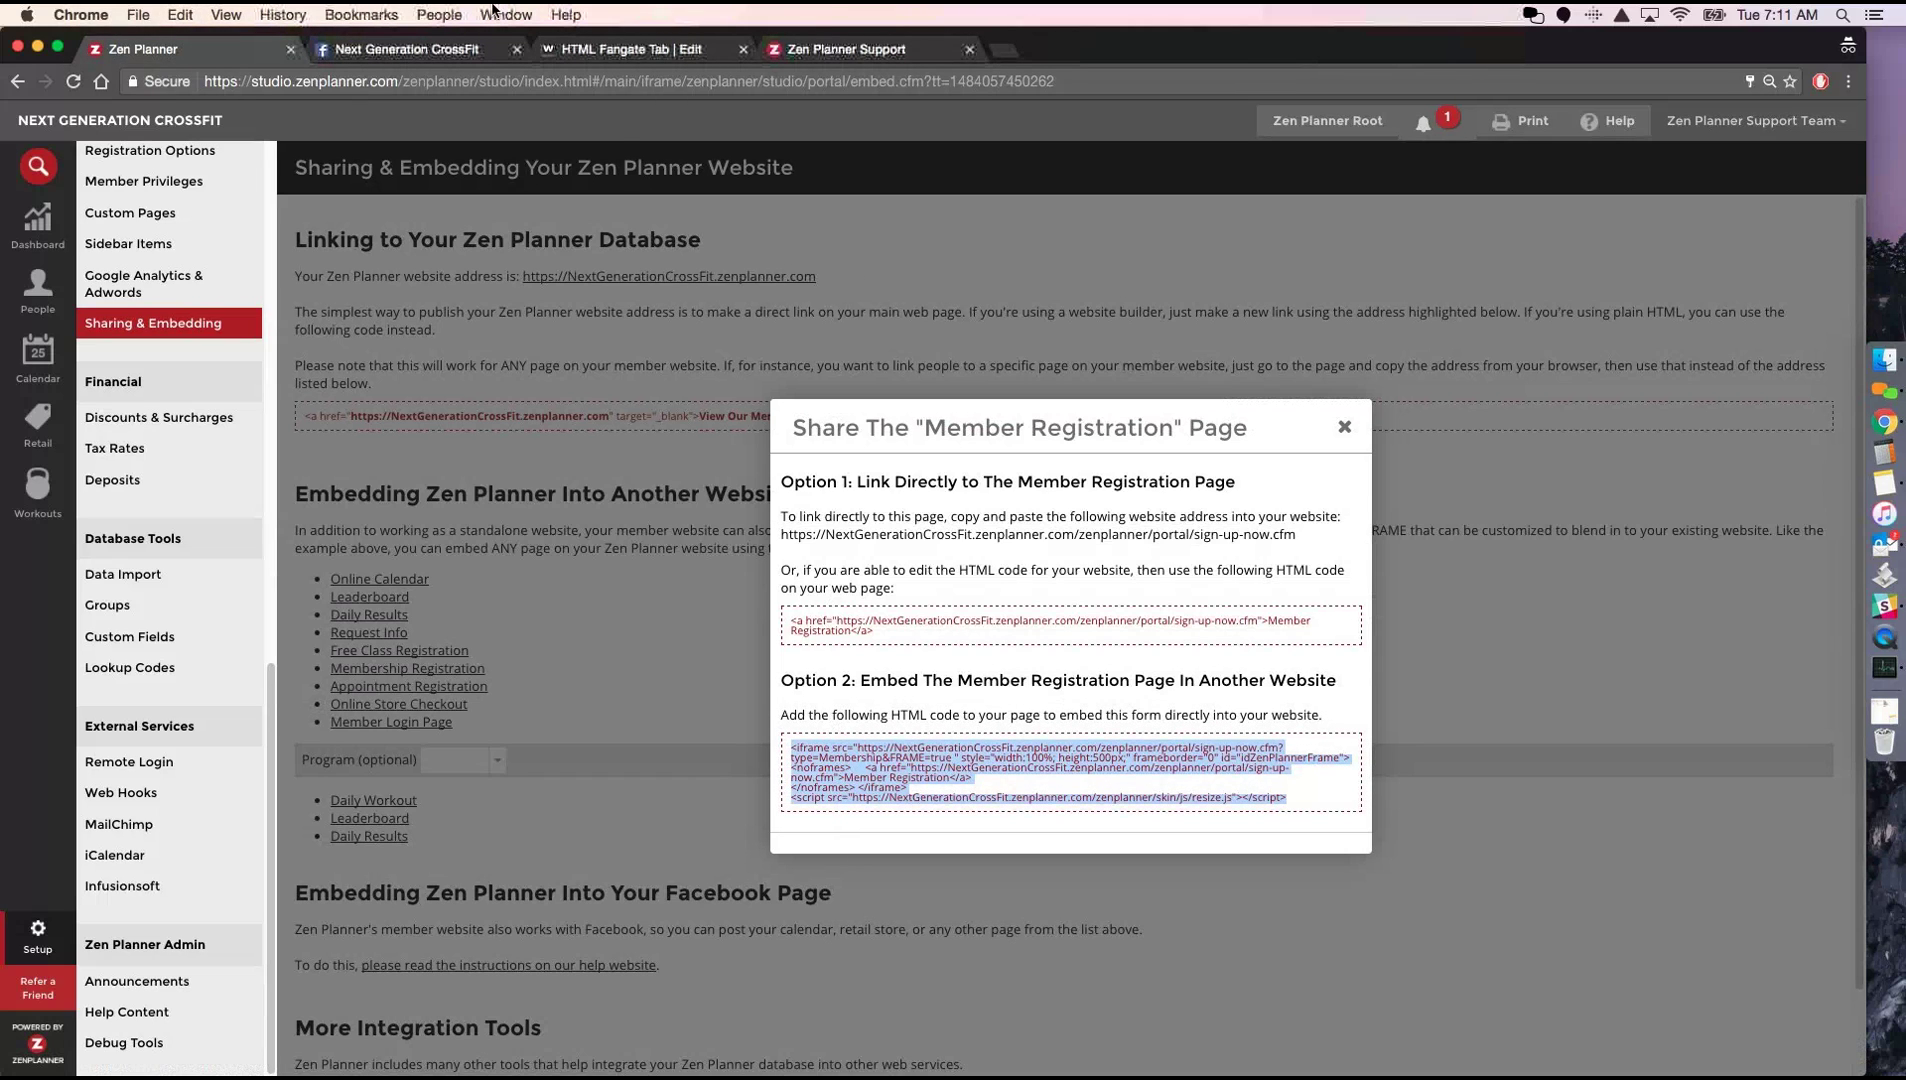
Paste the Membership Registration embed code into the Welcome tab's HTML source and save settings
left_click(632, 52)
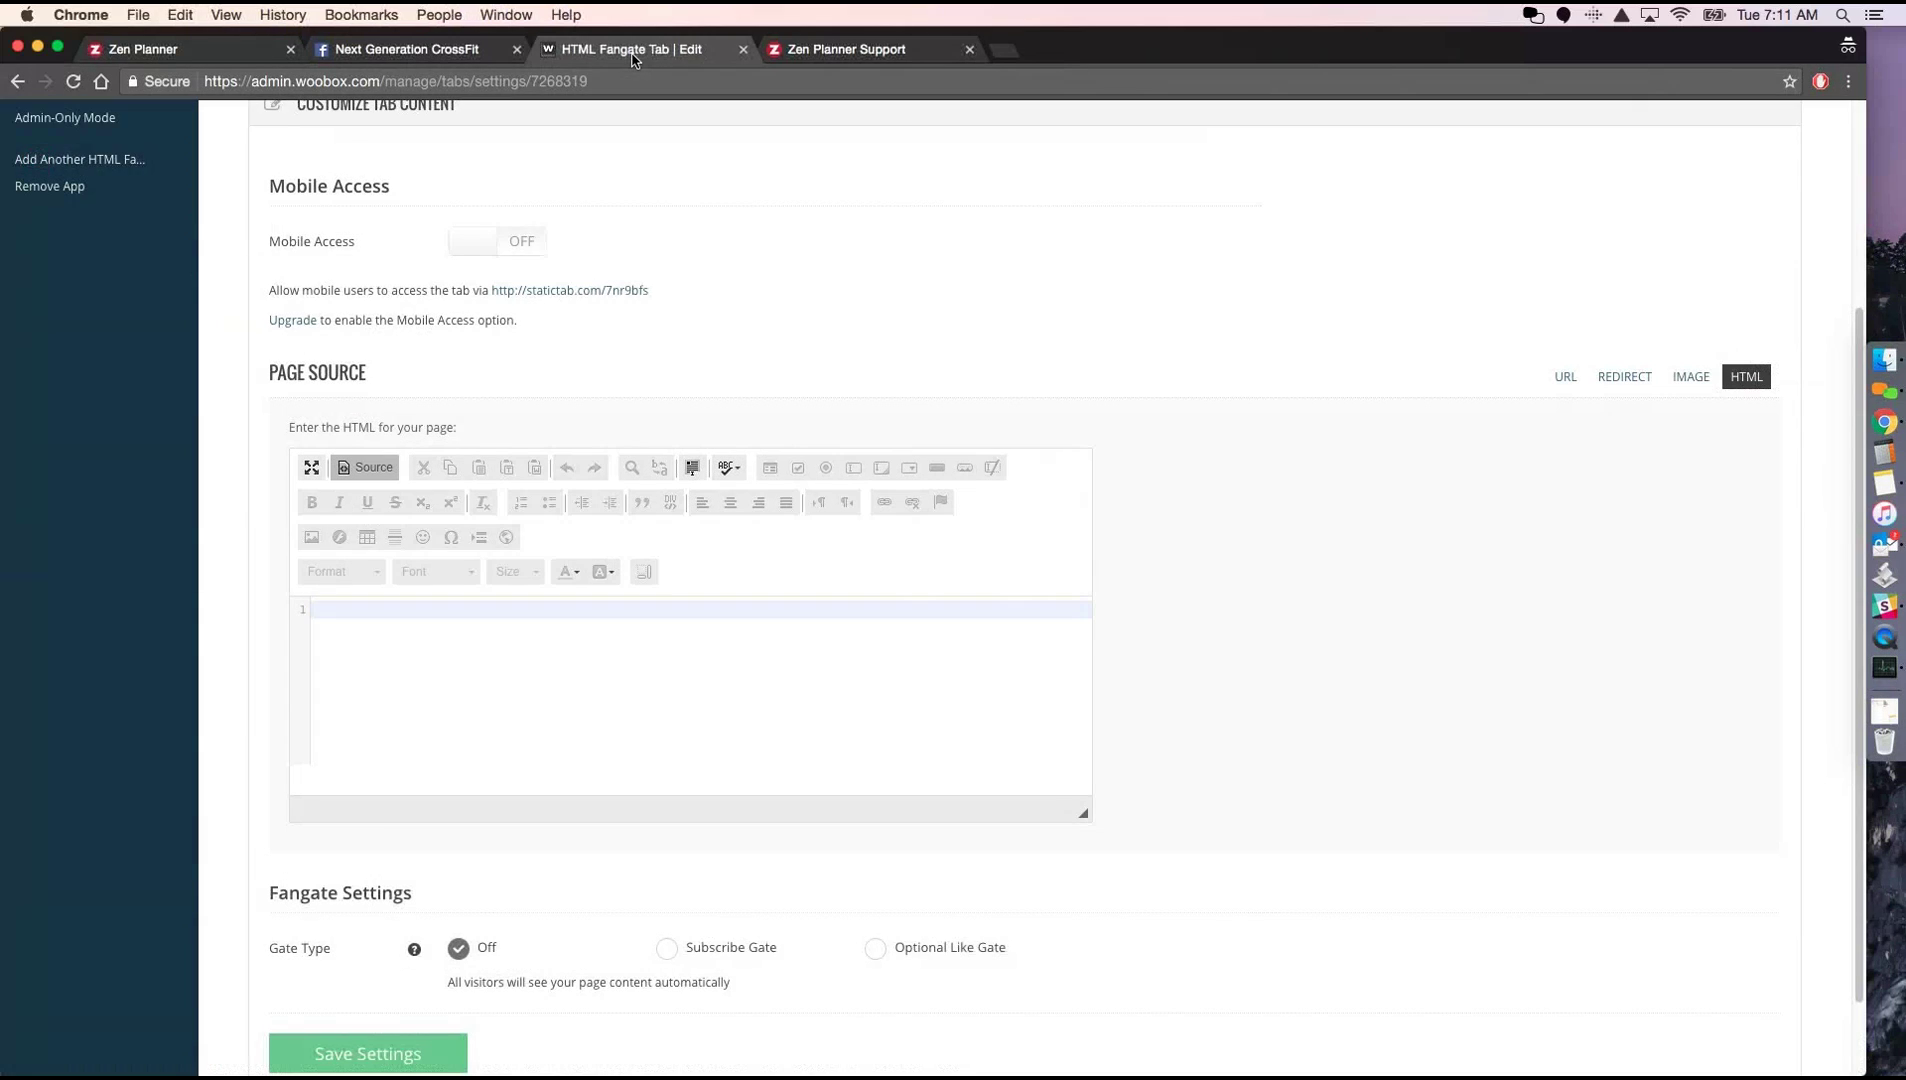
left_click(500, 661)
type("<iframe src=\"https://NextGenerationCrossFit.zenplanner.com/zenplanner/portal/sign-up-now.cfm?type=Membership&FRAME=true \" style=\"width:100%; height:500px;\" frameborder=\"0\" id=\"idZenPlannerFrame\"> <noframes>\t<a href=\"https://NextGenerationCrossFit.zenplanner.com/zenplanner/portal/sign-up-now.cfm\">Member Registration</a> </noframes> </iframe> <script src=\"https://NextGenerationCrossFit.zenplanner.com/zenplanner/skin/js/resize.js\"></script>")
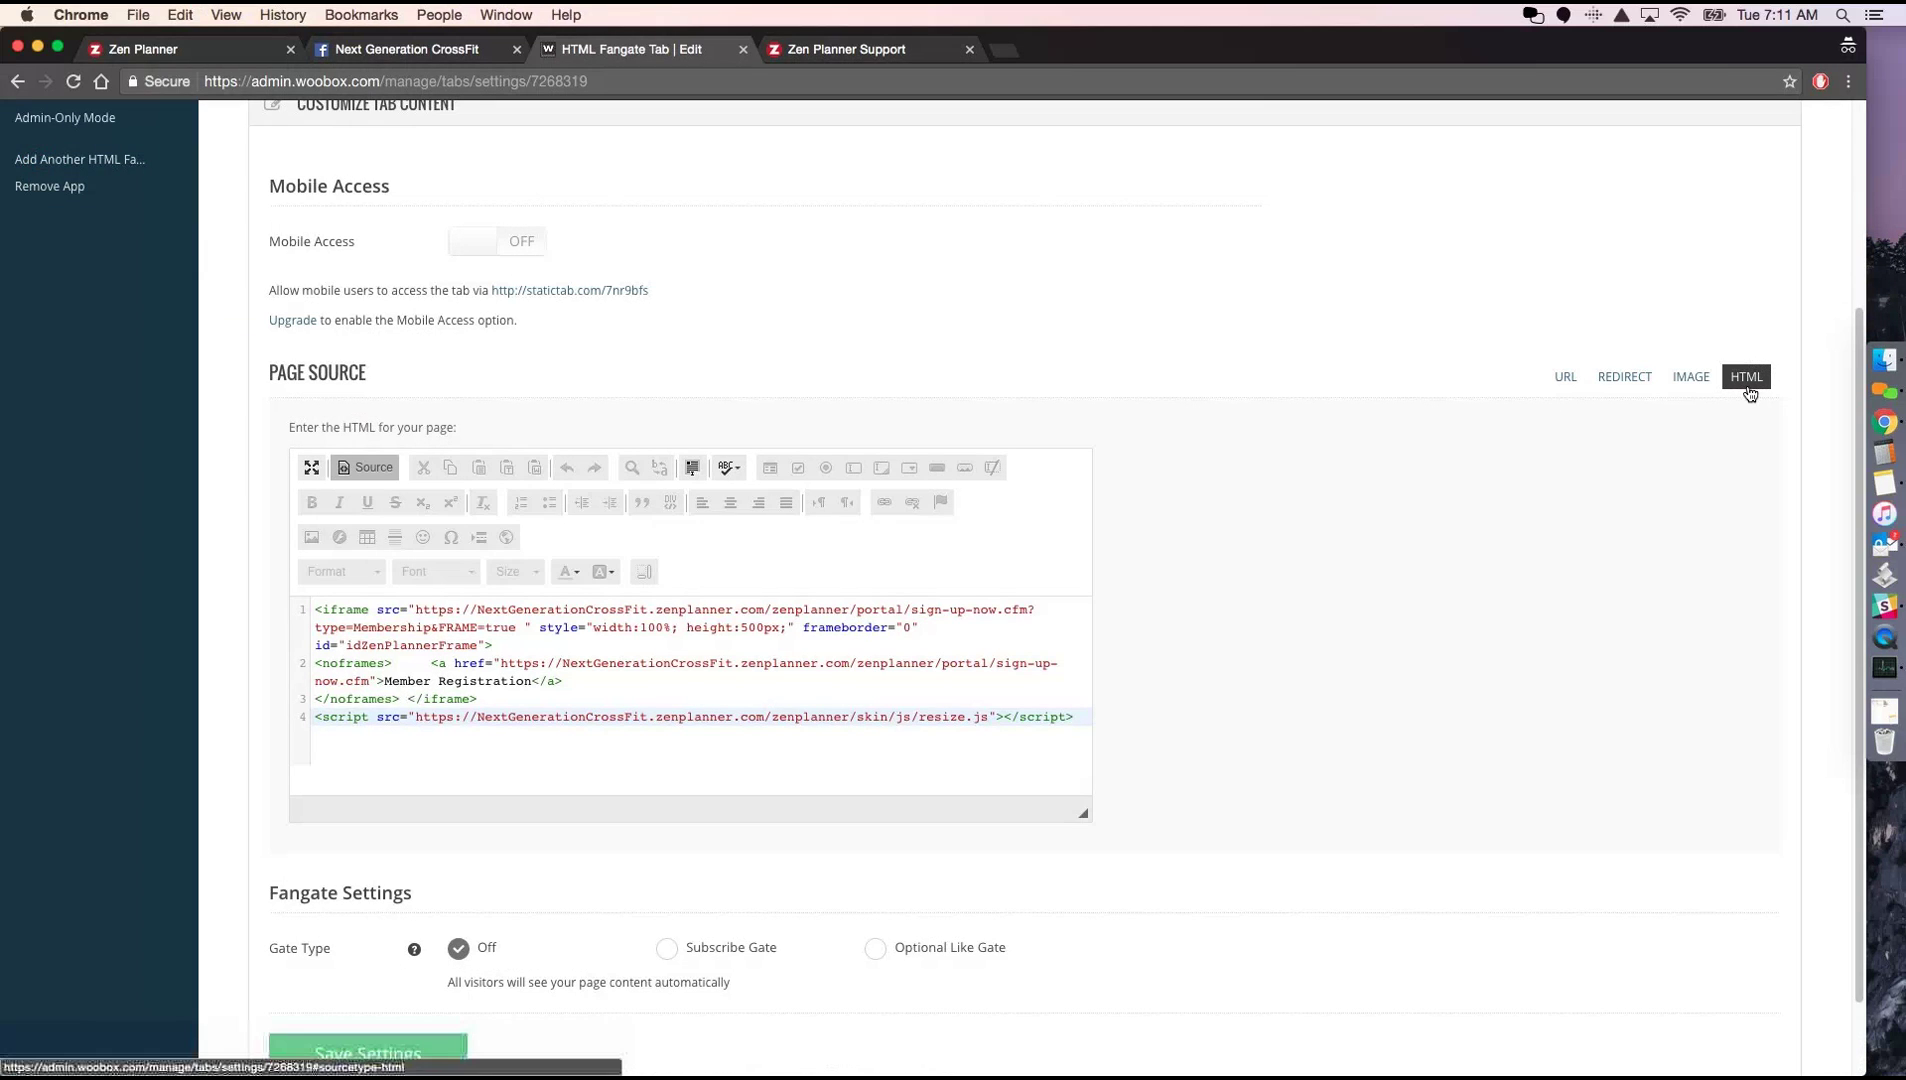
scroll(931, 661, "down", 2)
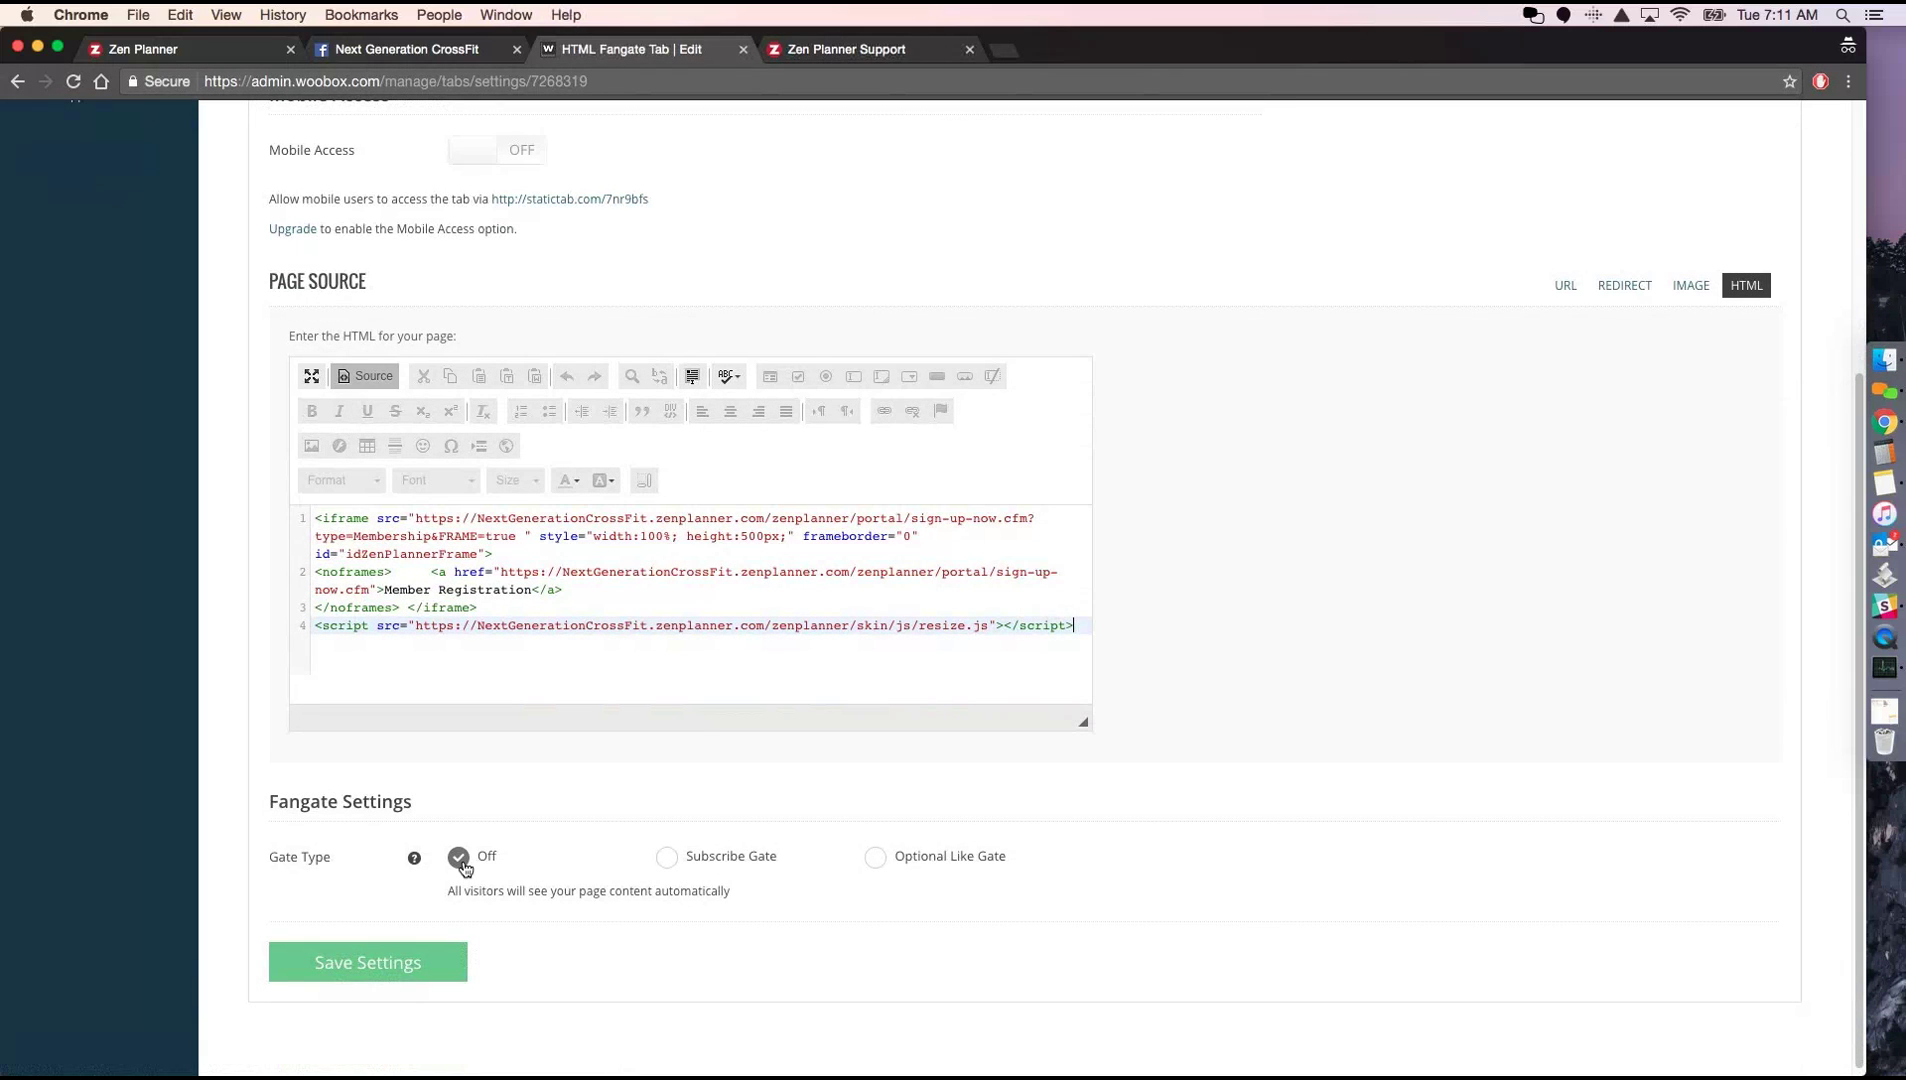
left_click(431, 963)
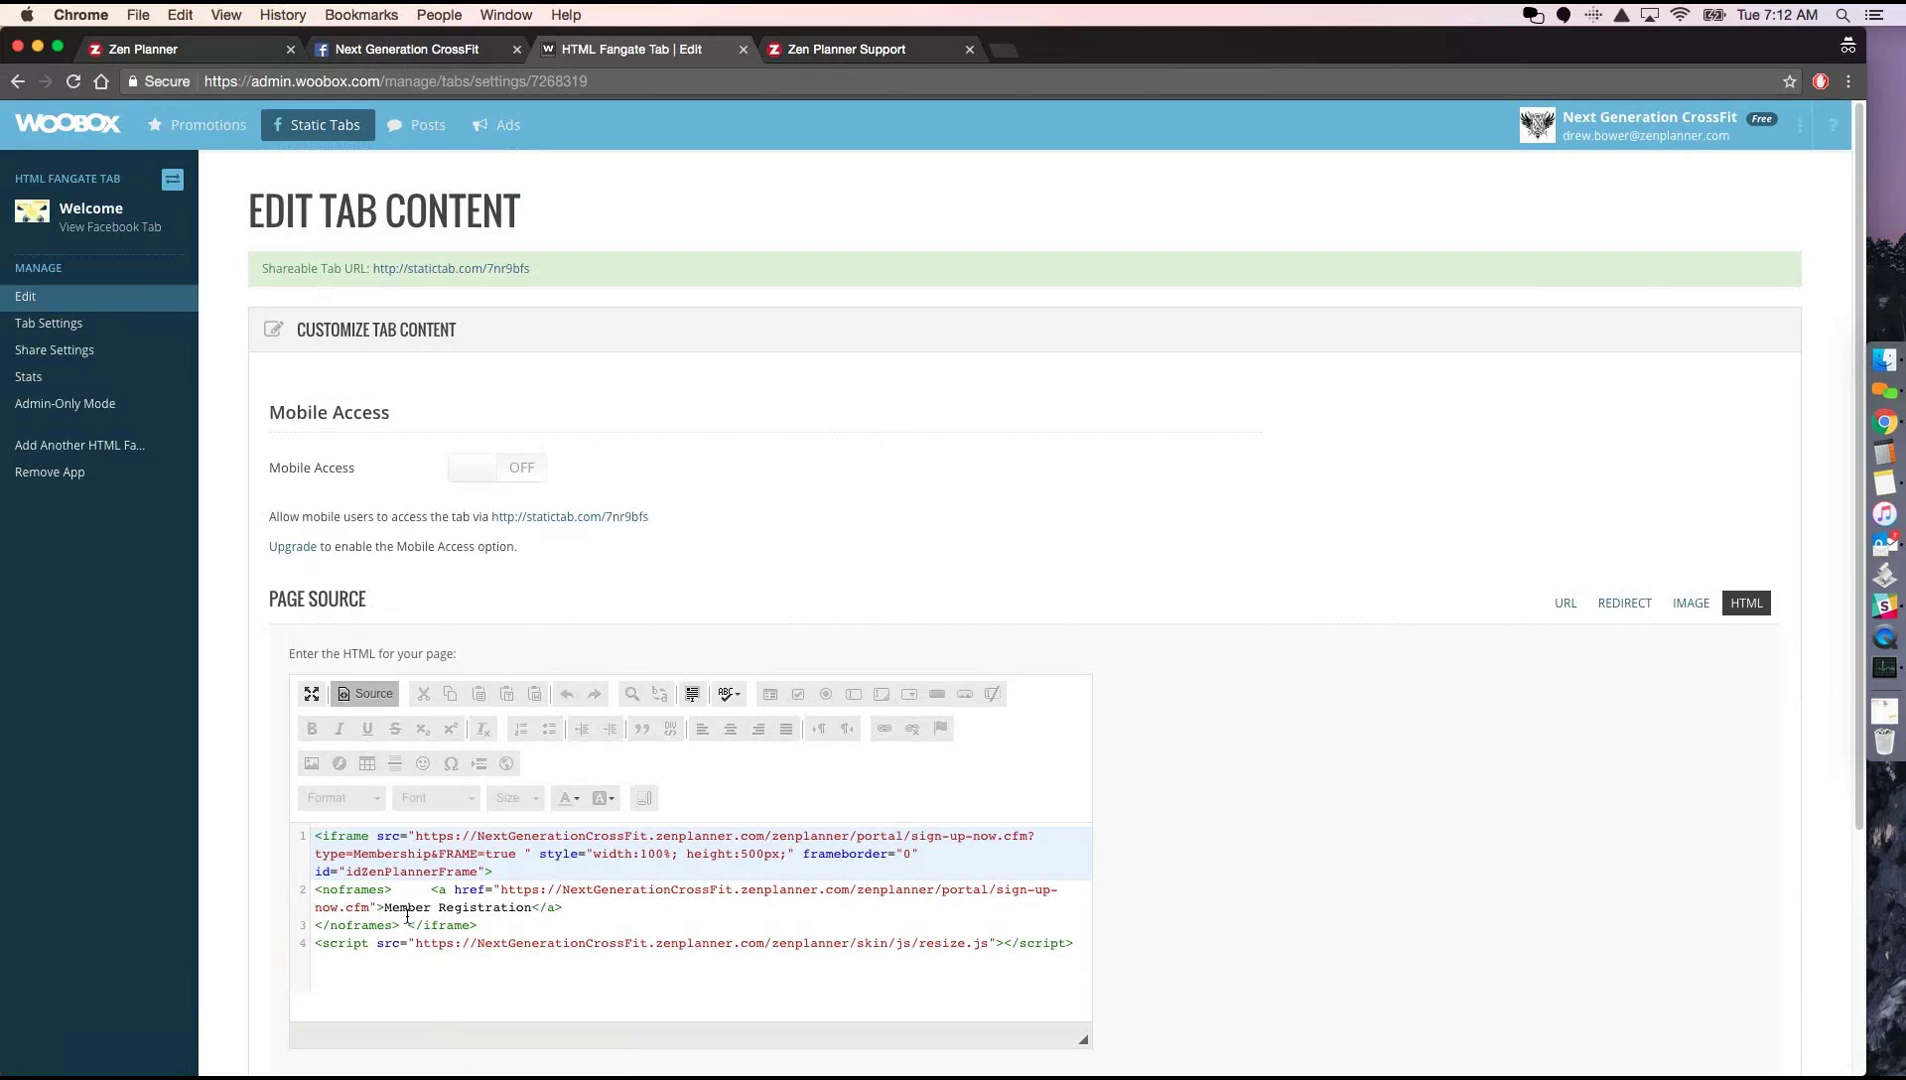
Change the Tab Name from Welcome to 'Membership Sign-up' and save
left_click(42, 323)
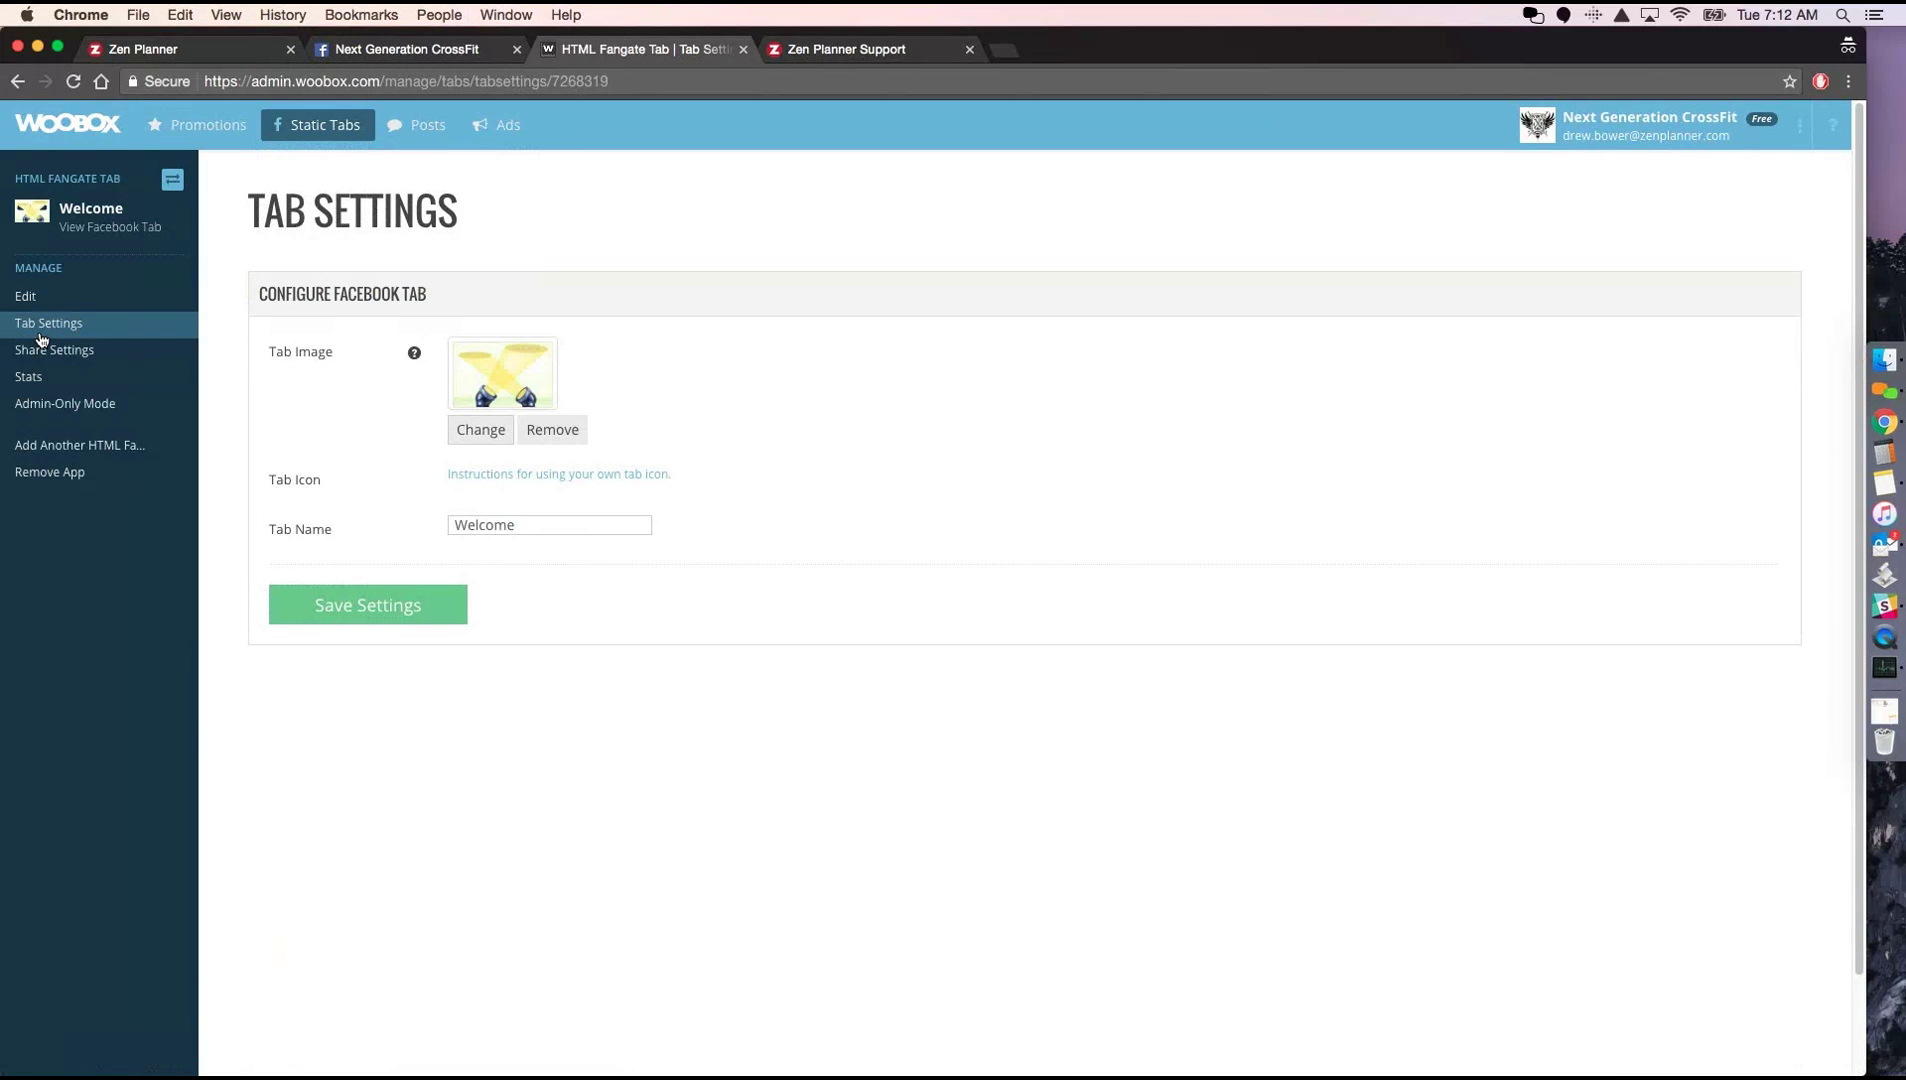
left_click_drag(514, 525, 433, 520)
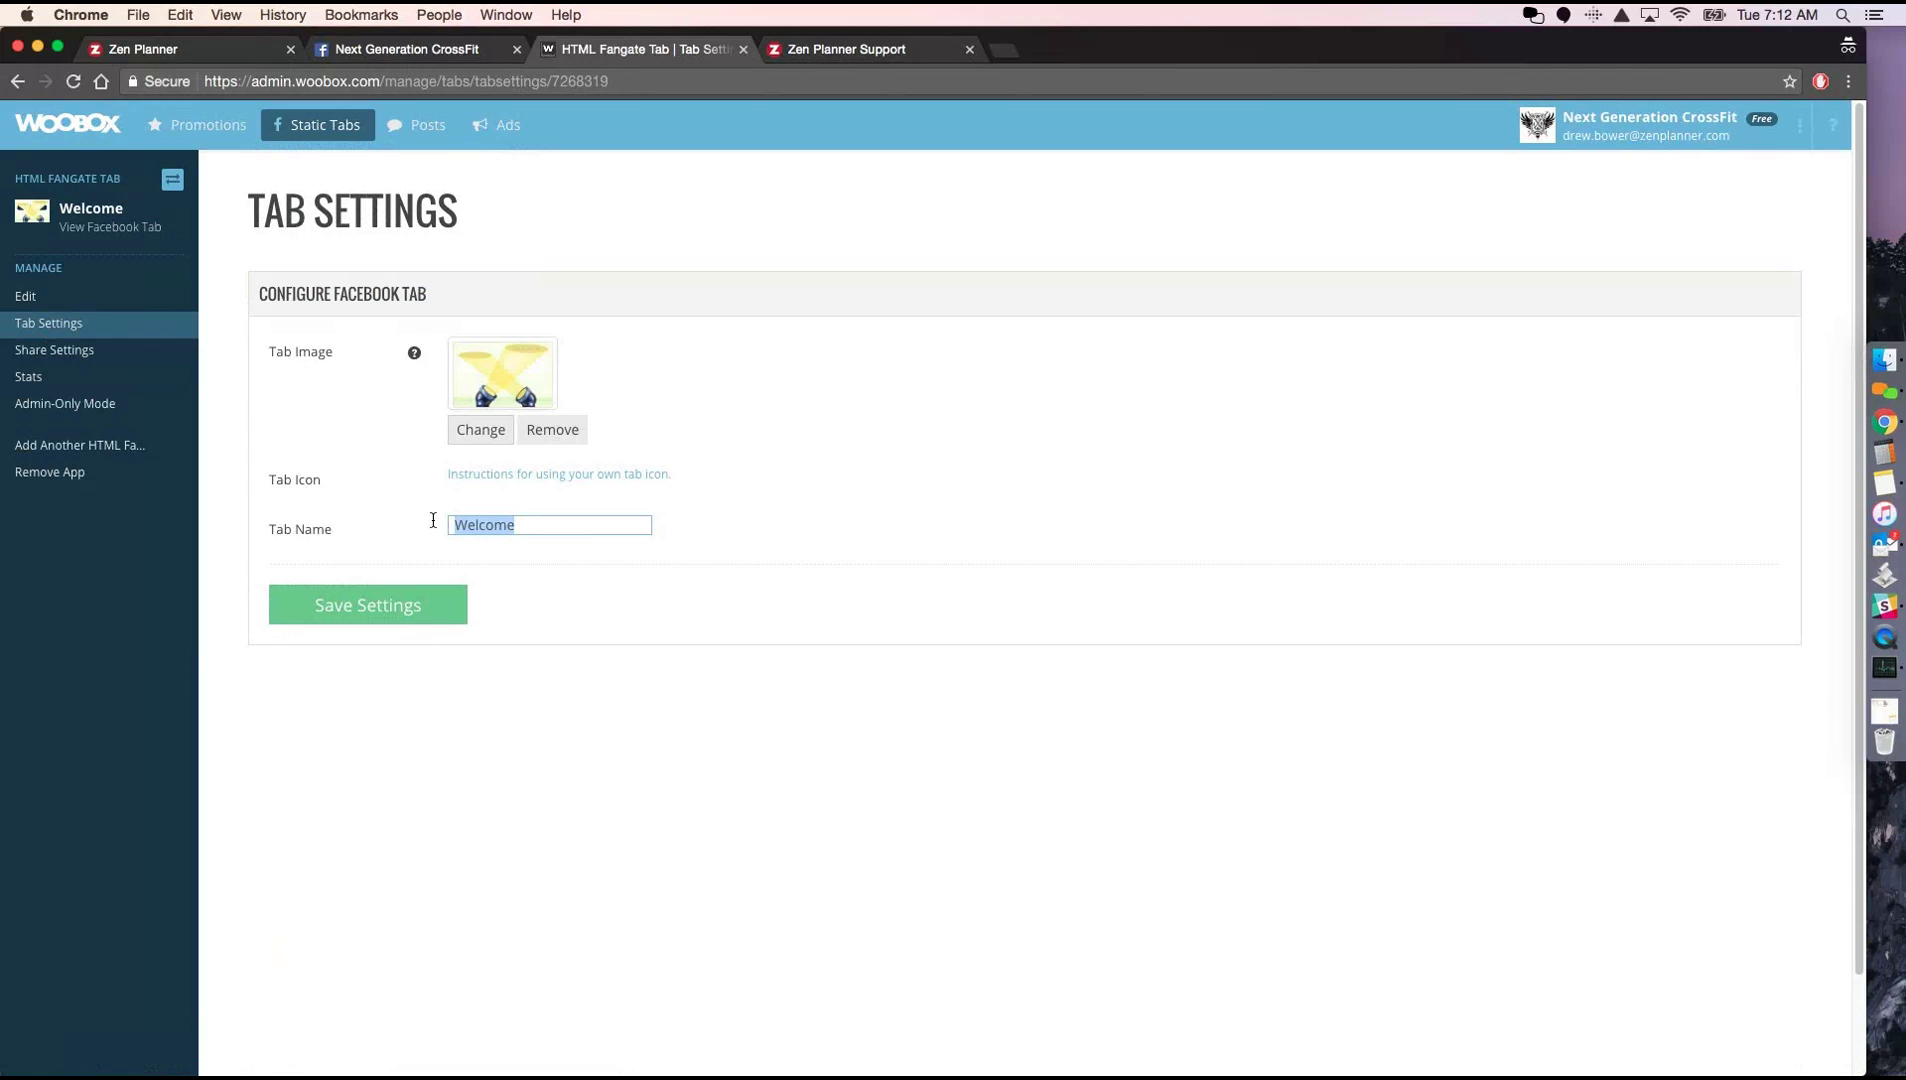
type("Membership Sign-up")
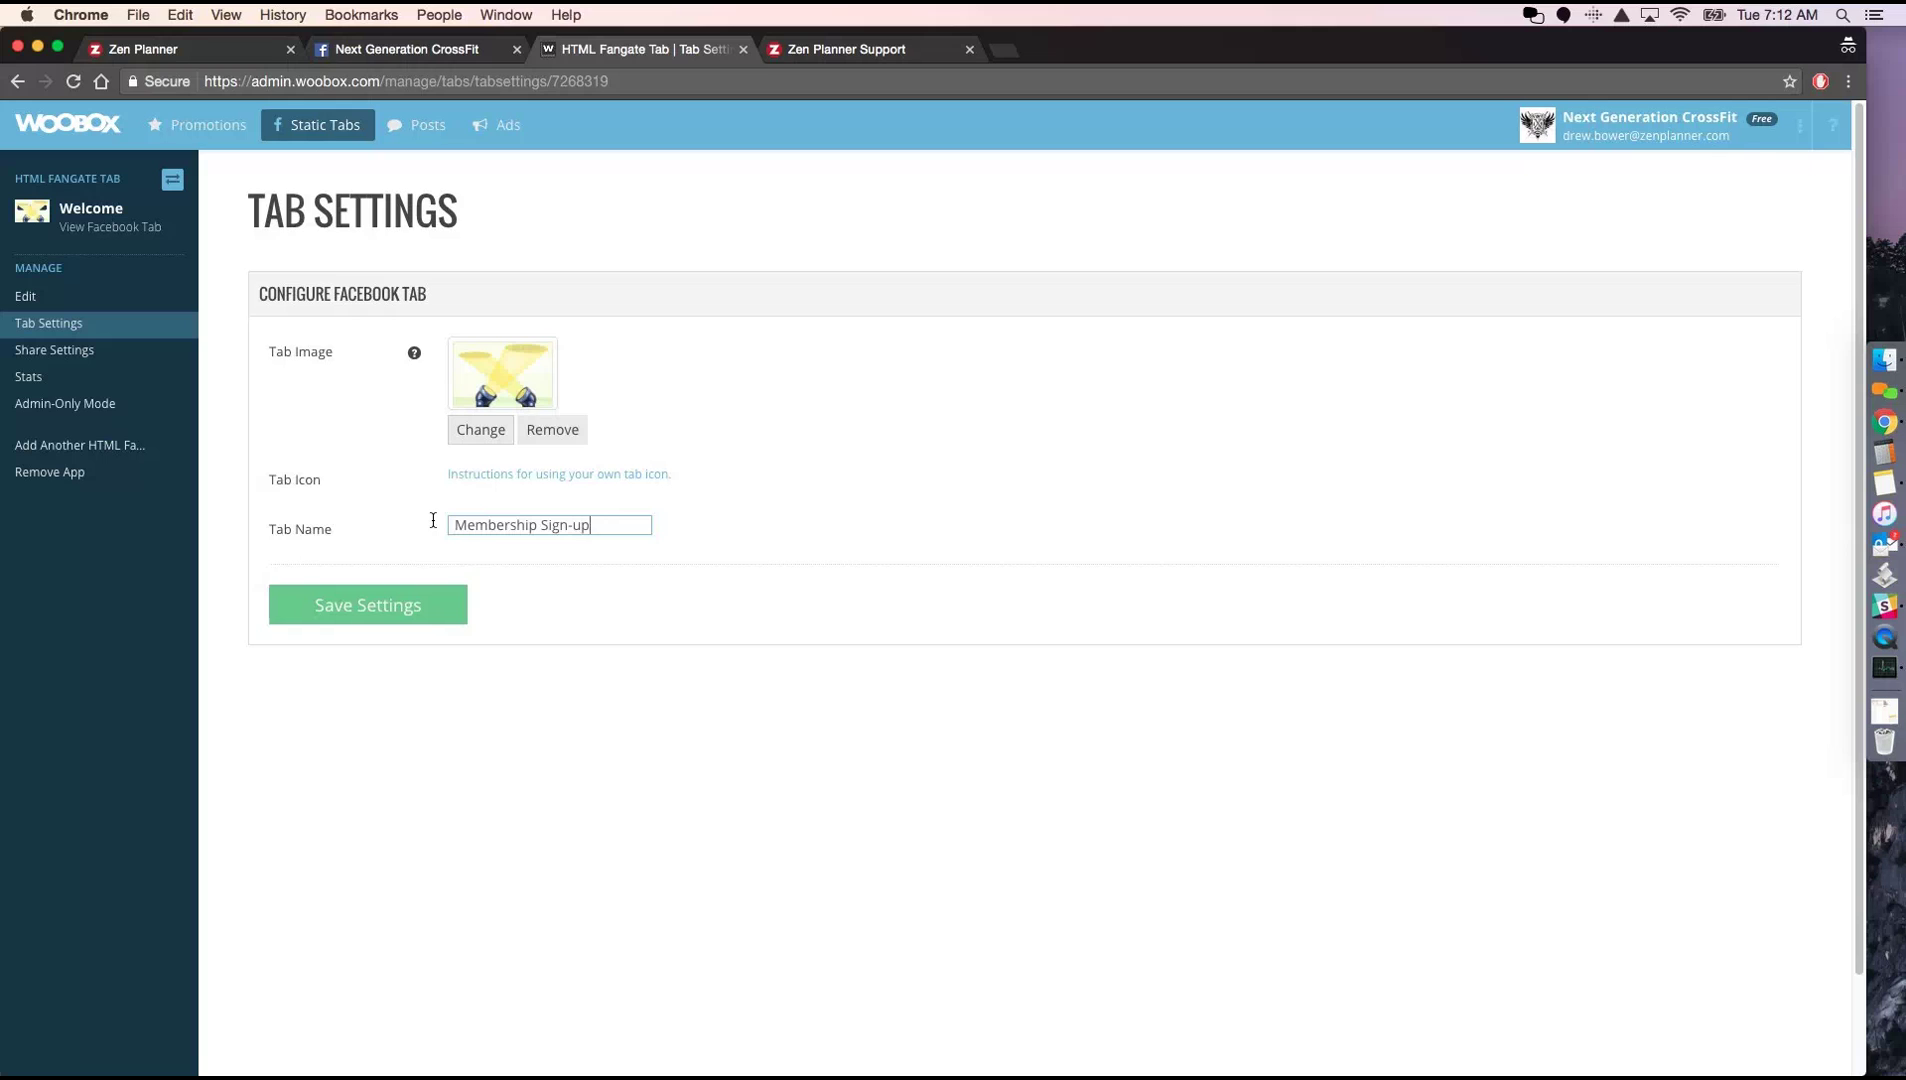
left_click(426, 617)
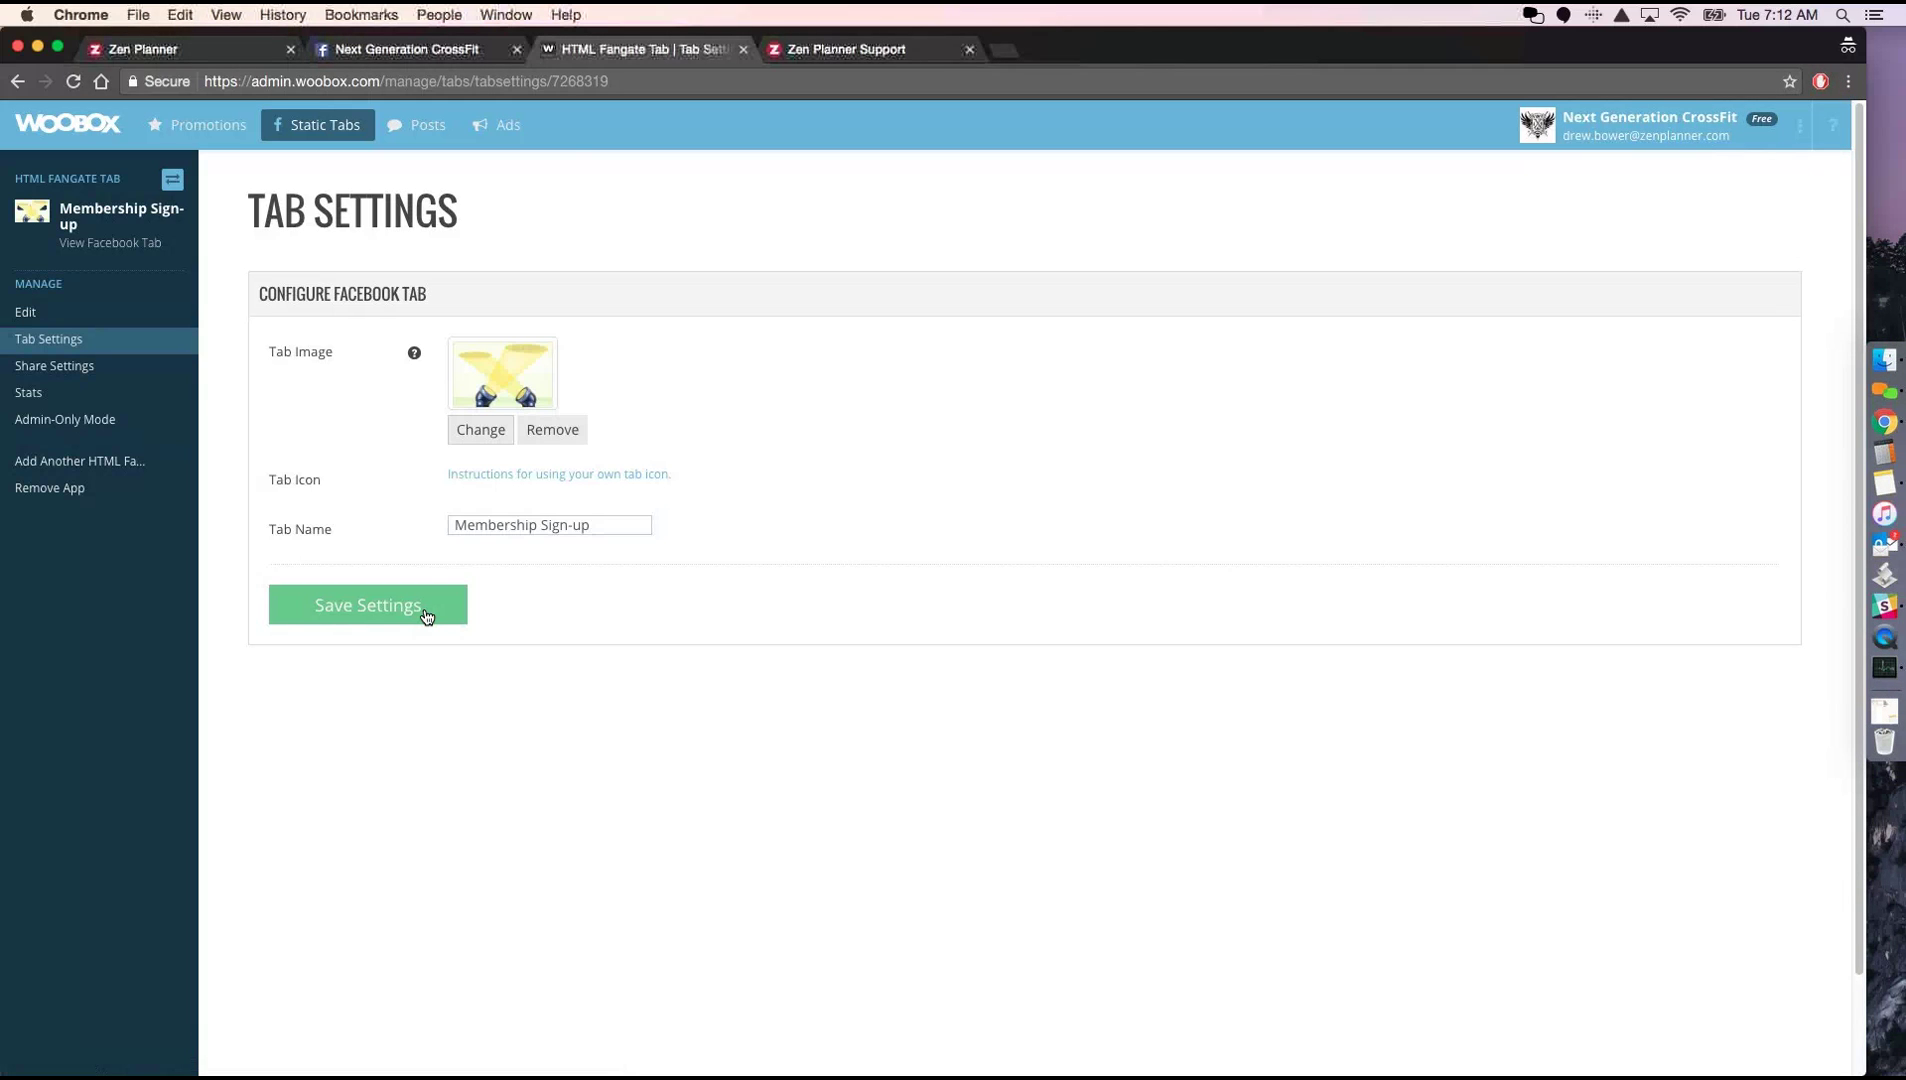
In Manage Tabs, drag Membership Sign-up, Schedule and Request Info up just below Posts
left_click(401, 60)
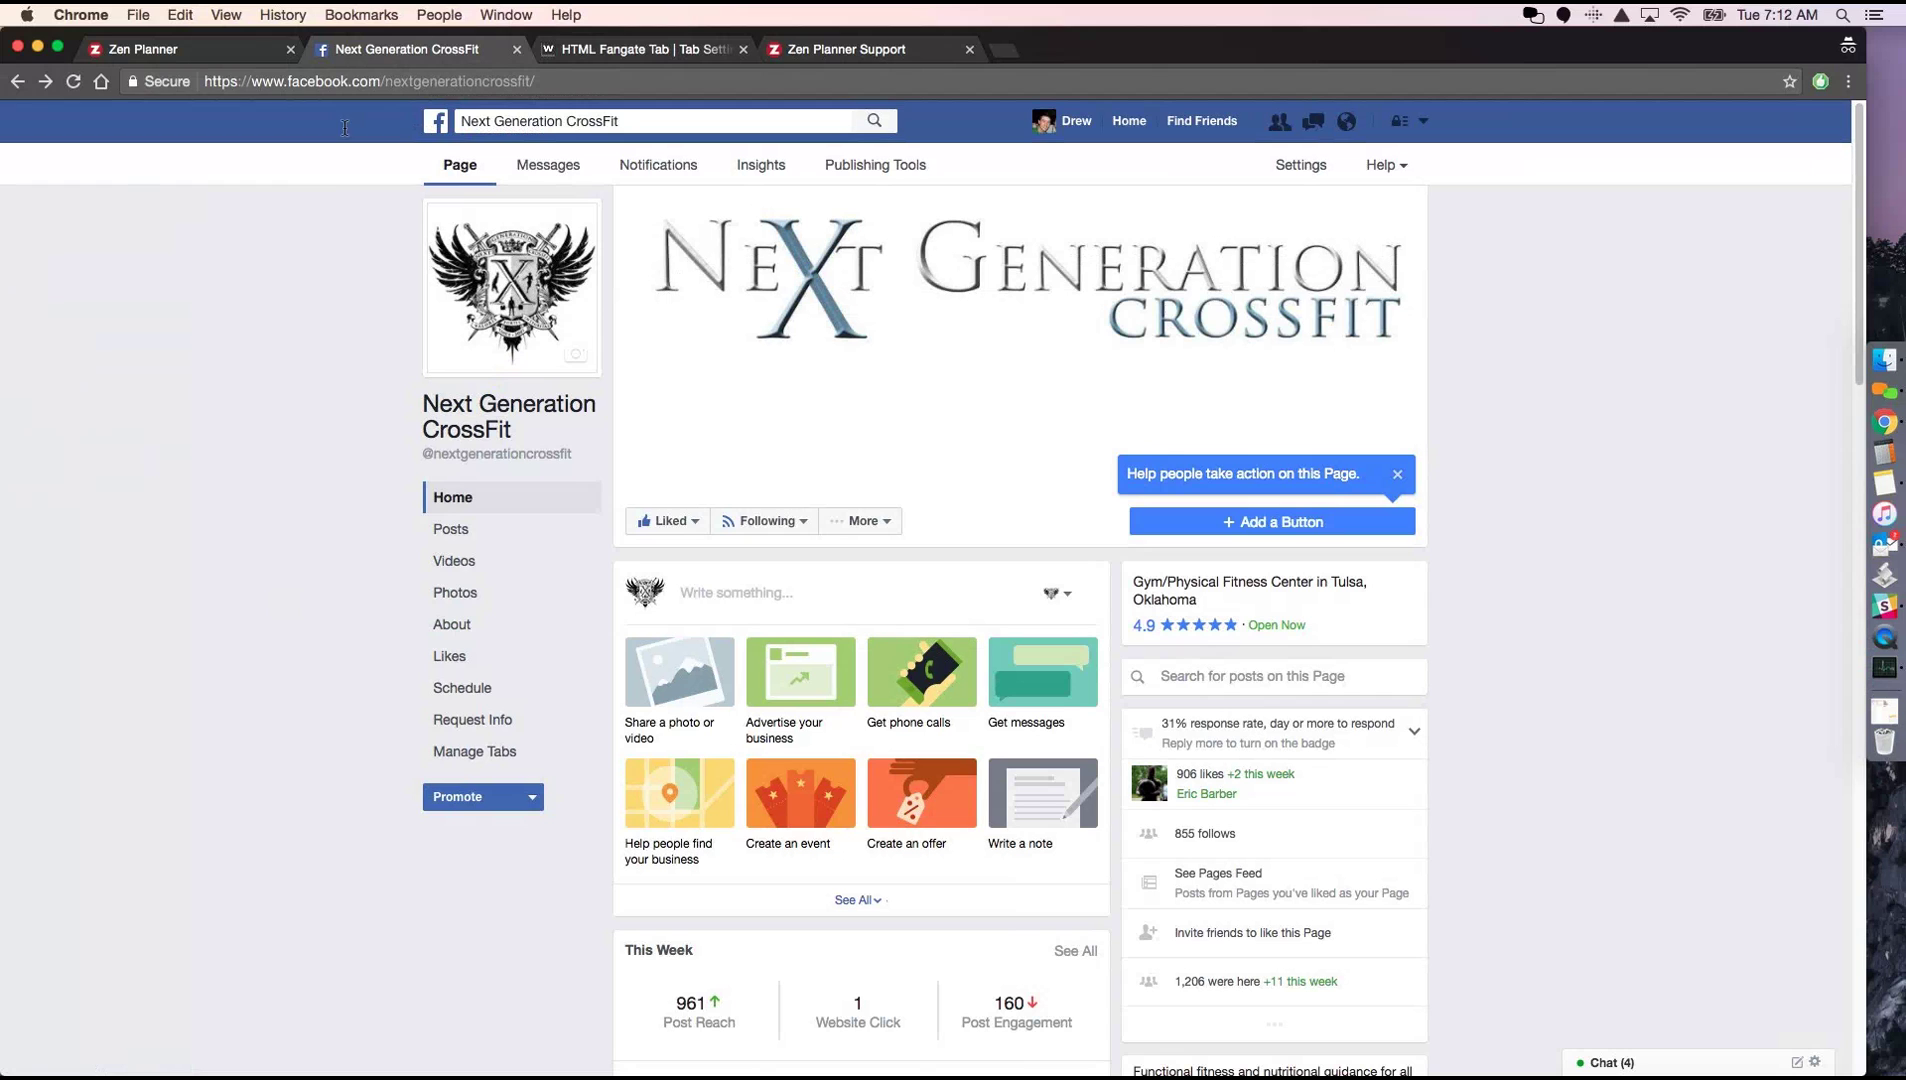
left_click(475, 752)
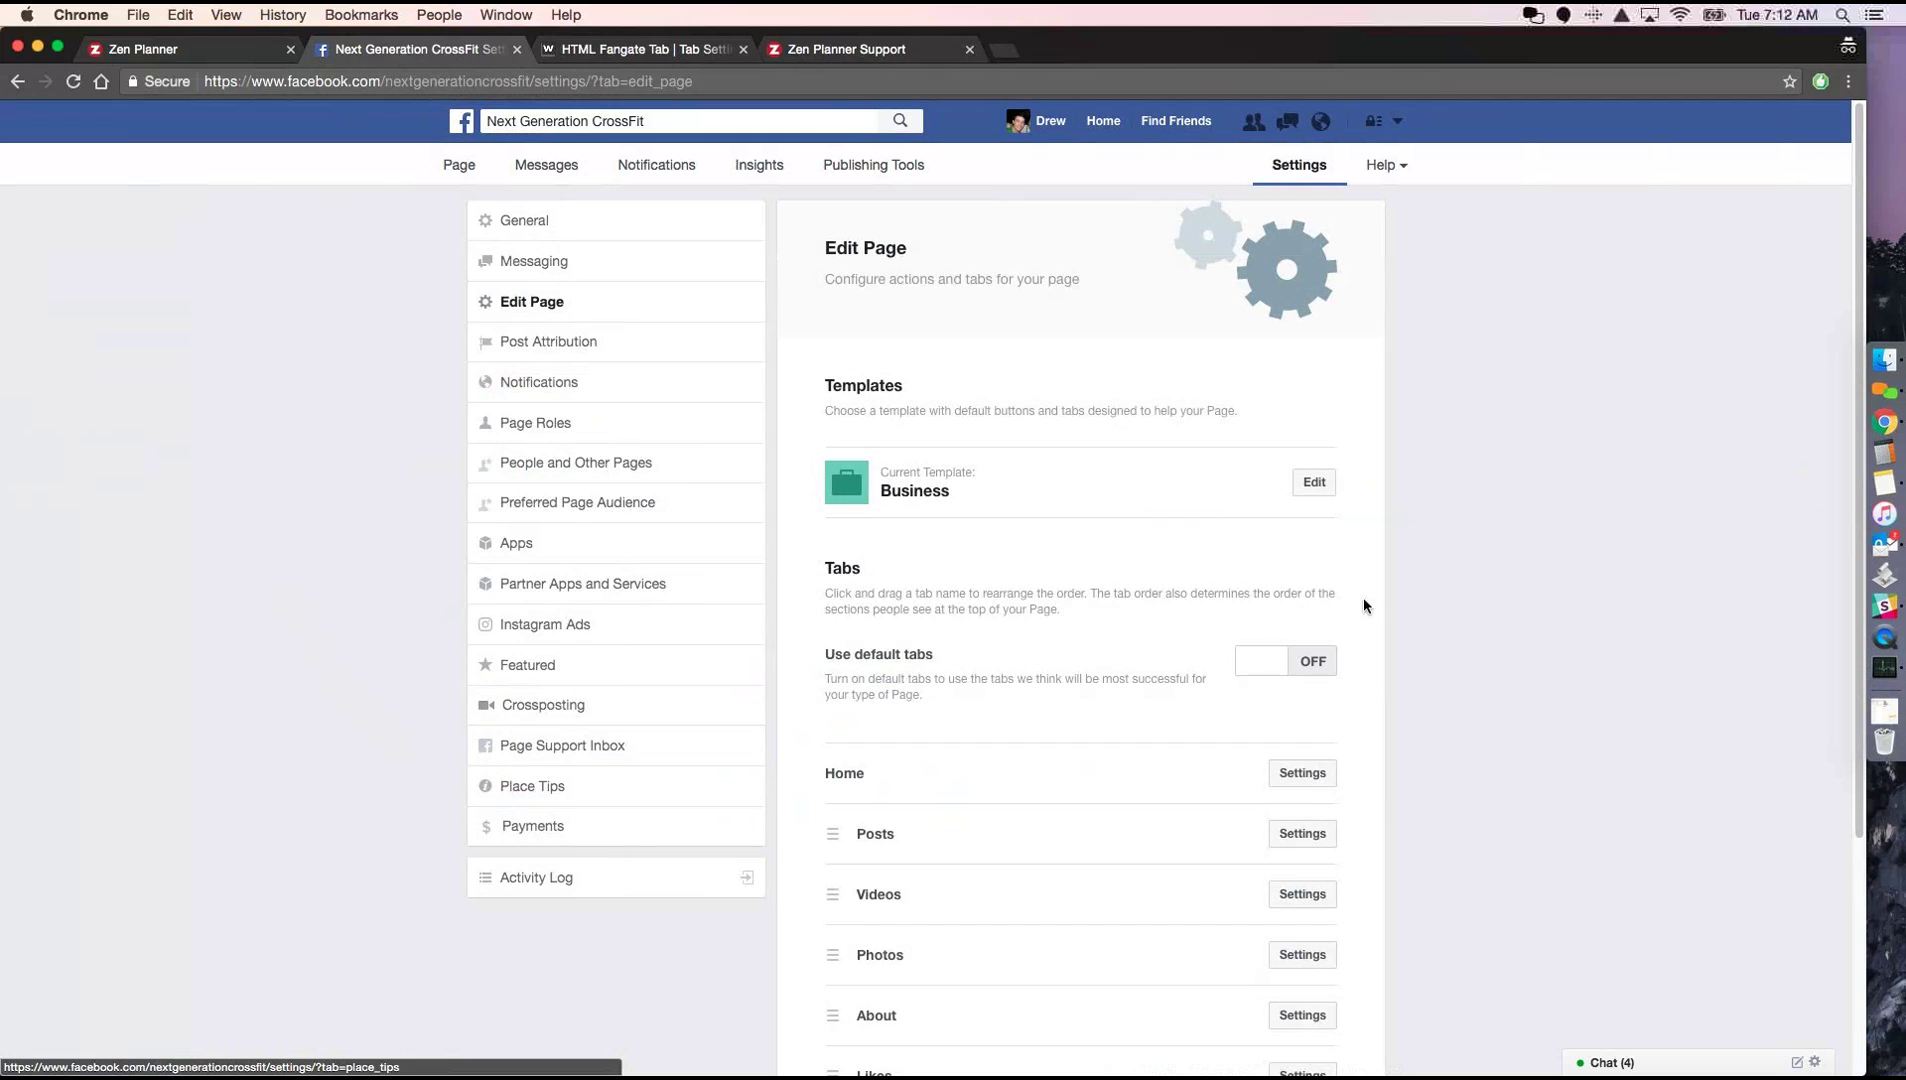
scroll(1394, 620, "down", 5)
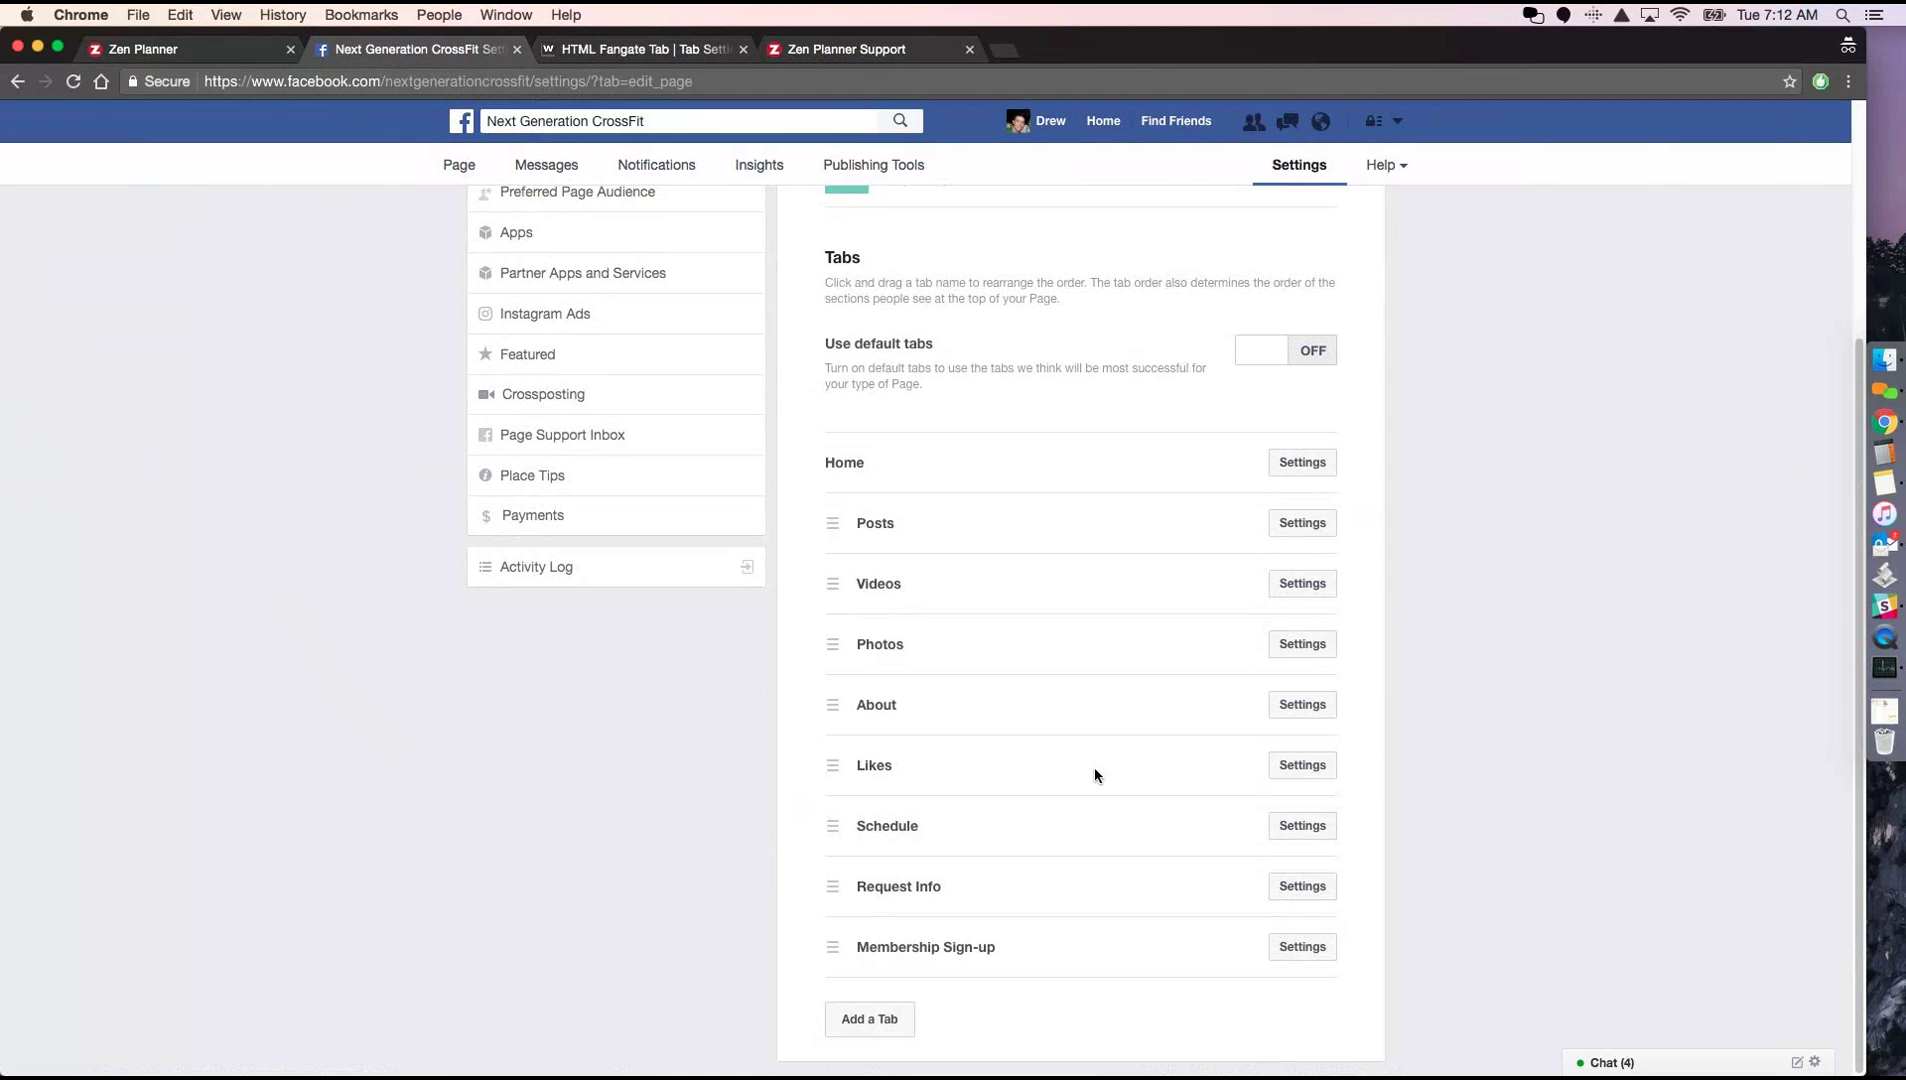
left_click_drag(831, 958, 832, 585)
left_click_drag(838, 873, 835, 590)
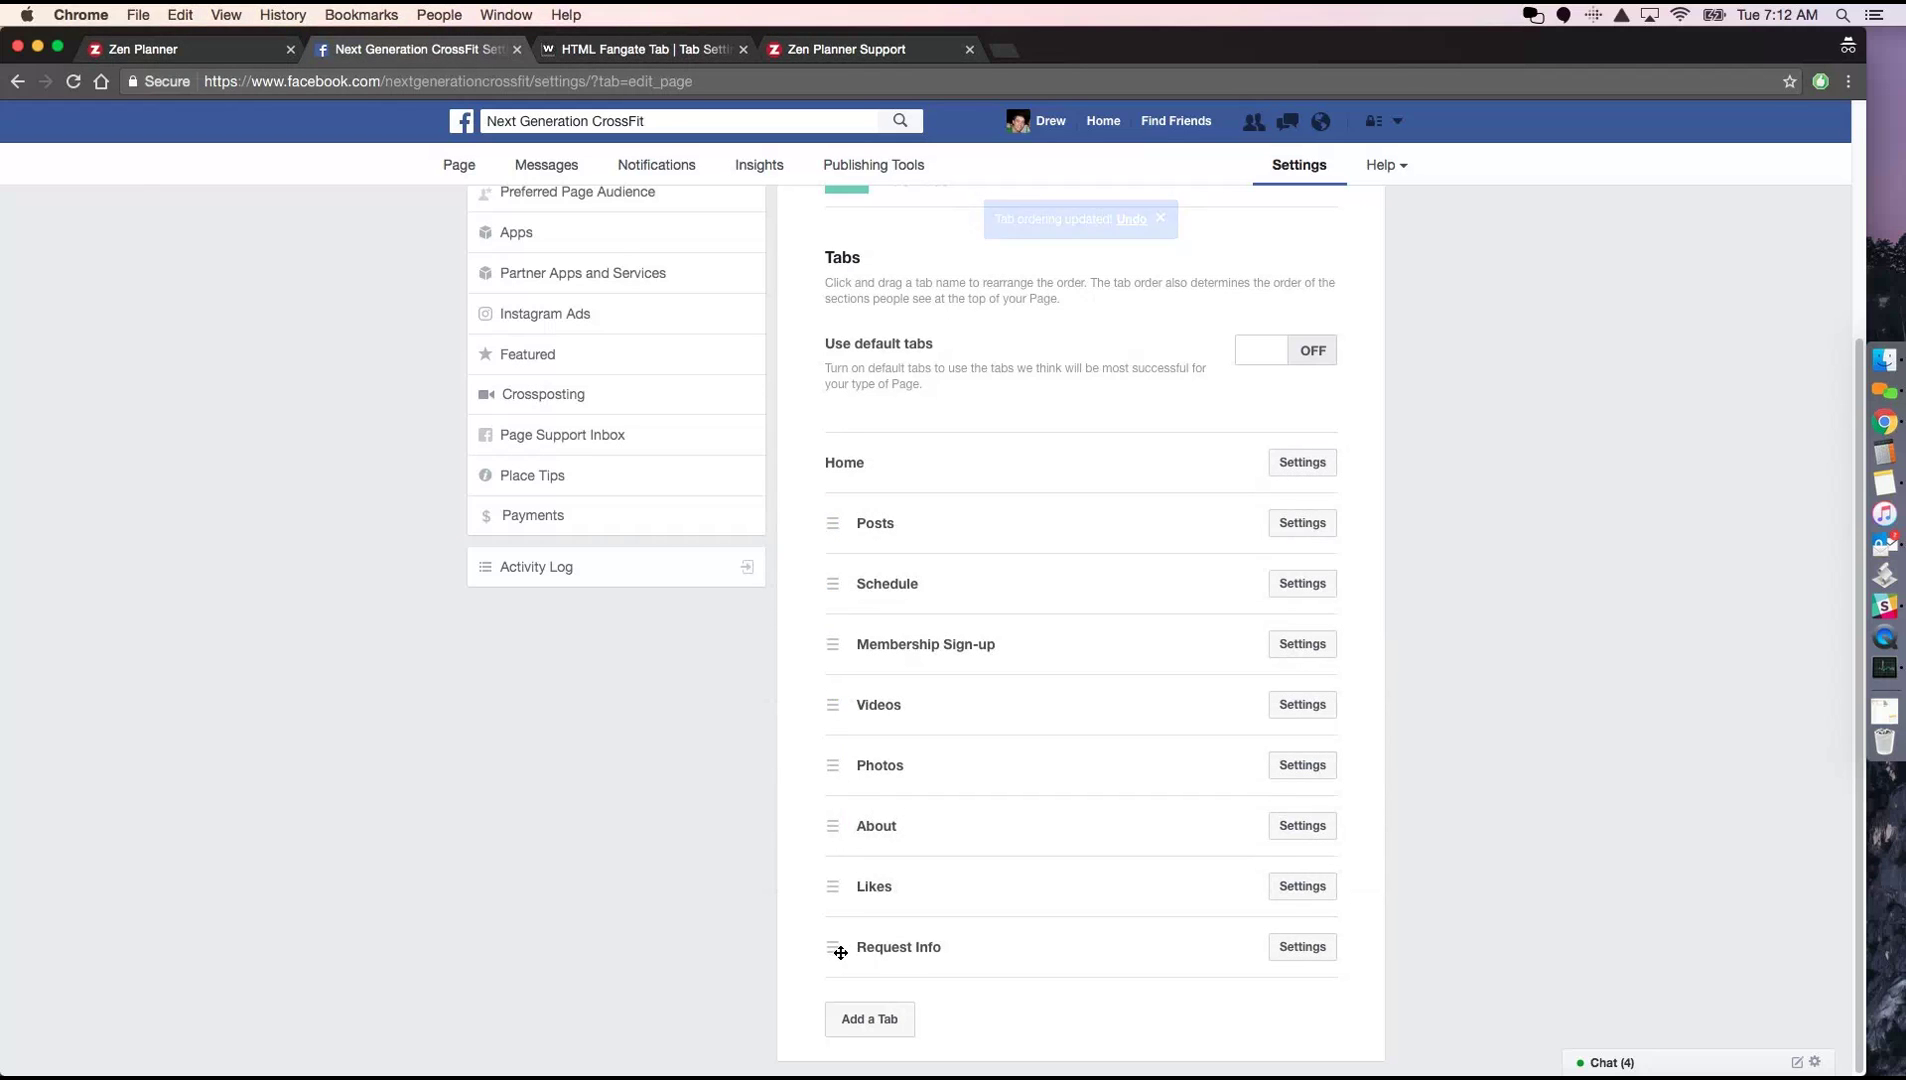
left_click_drag(832, 950, 835, 694)
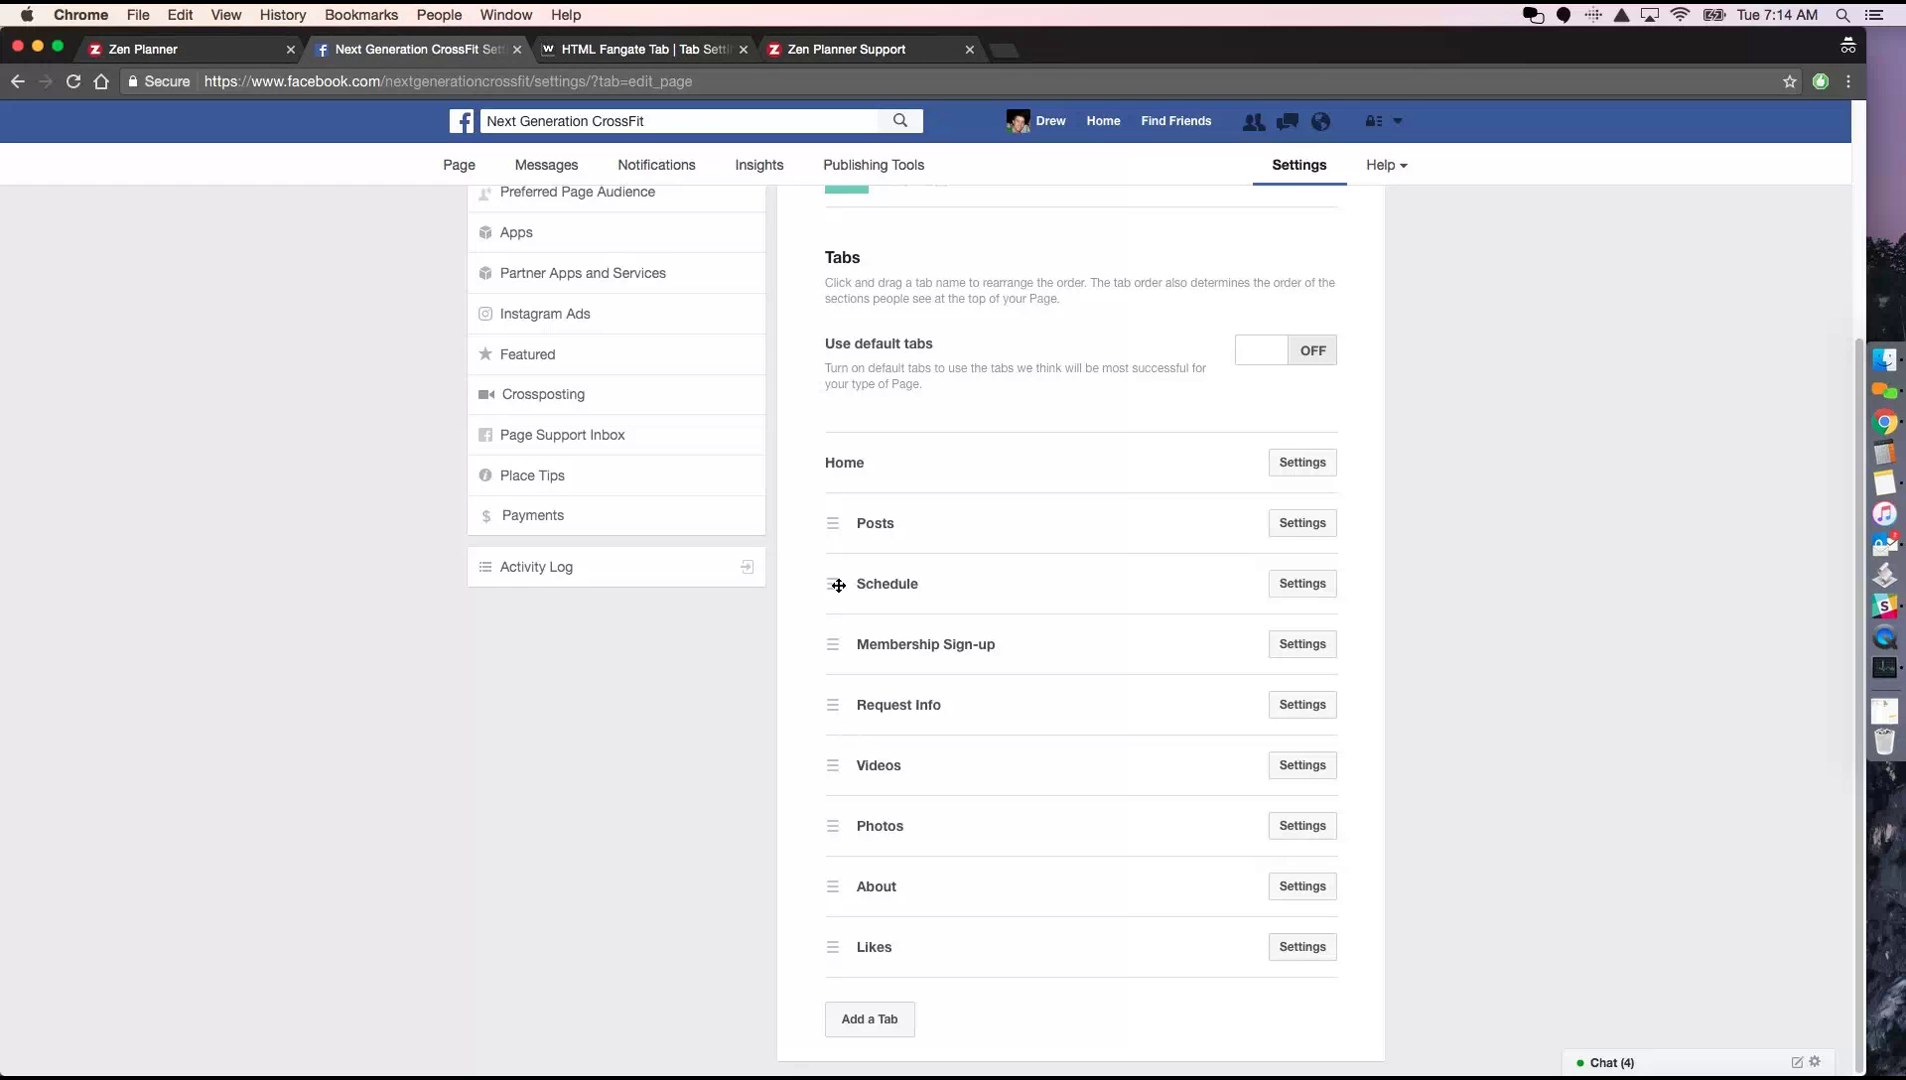
Create a second HTML Fangate tab from the Woobox Static Tabs list
left_click(629, 50)
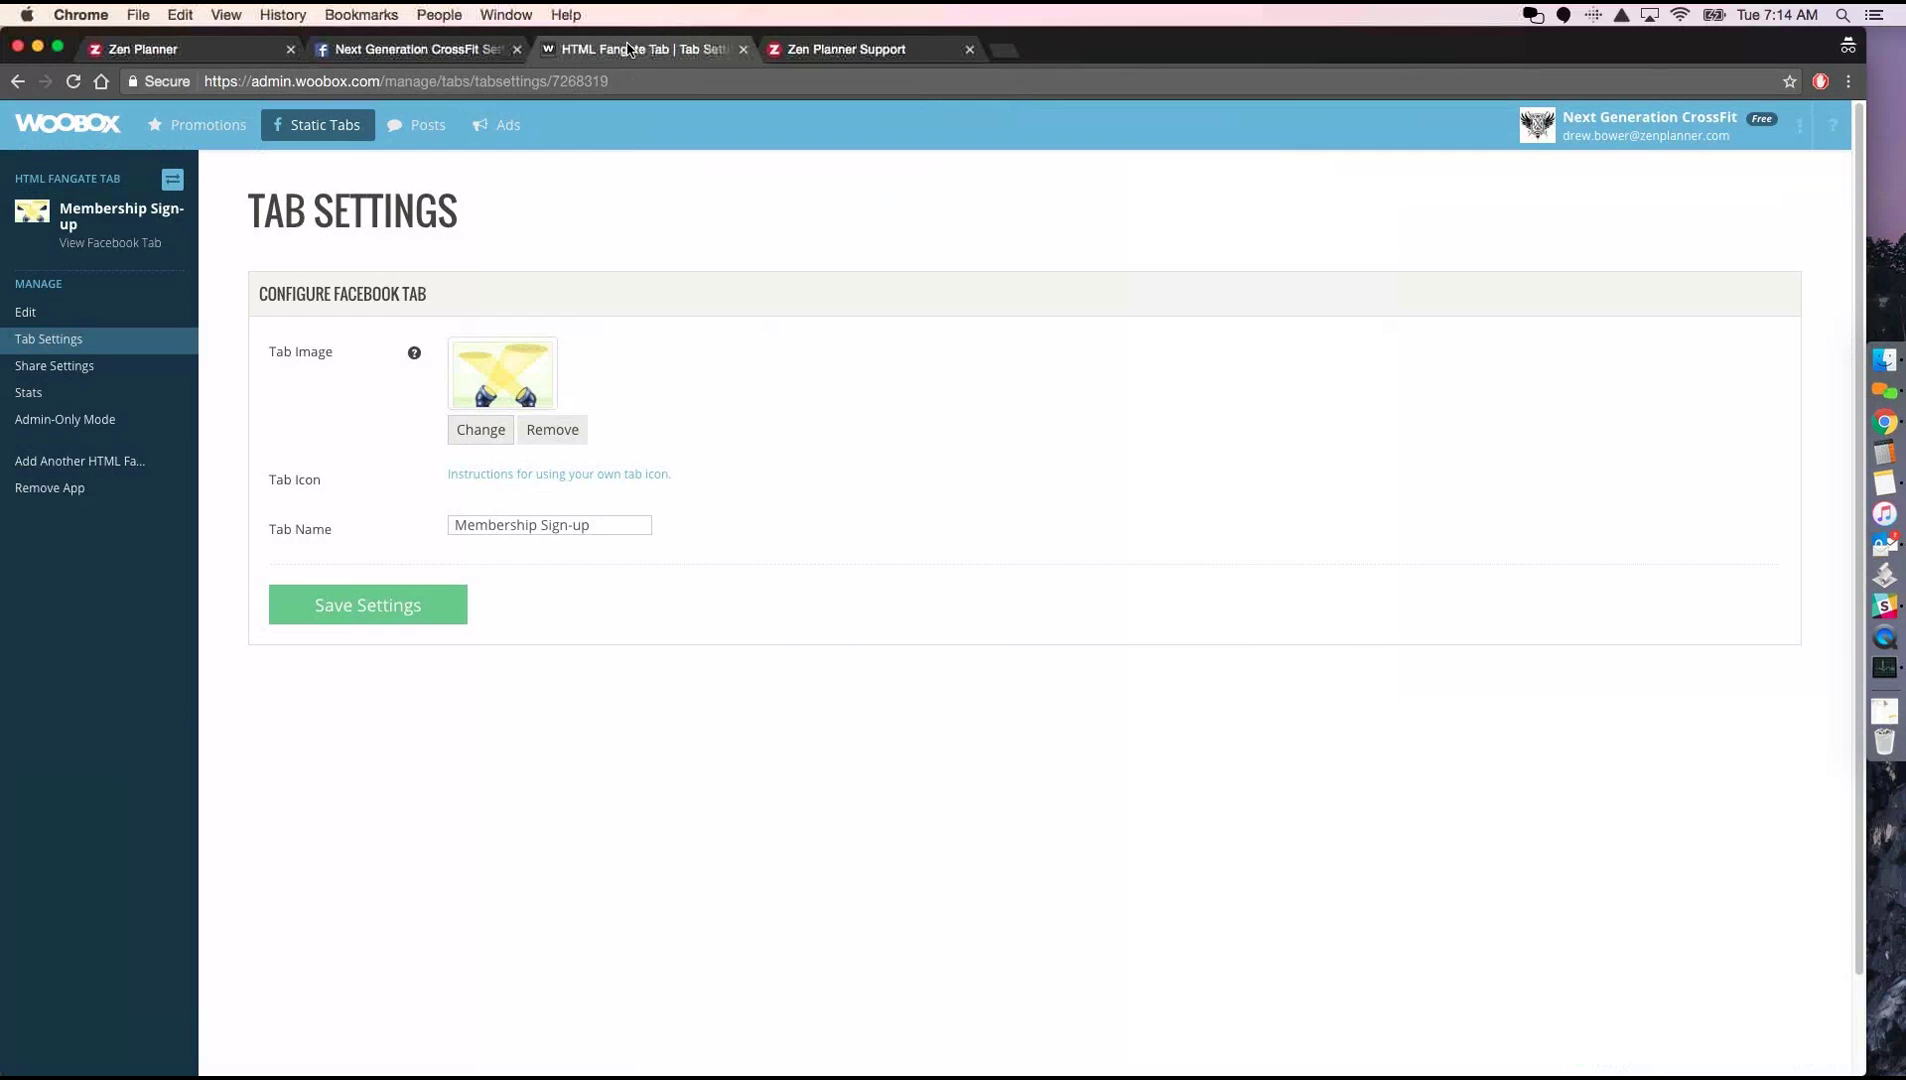
left_click(307, 137)
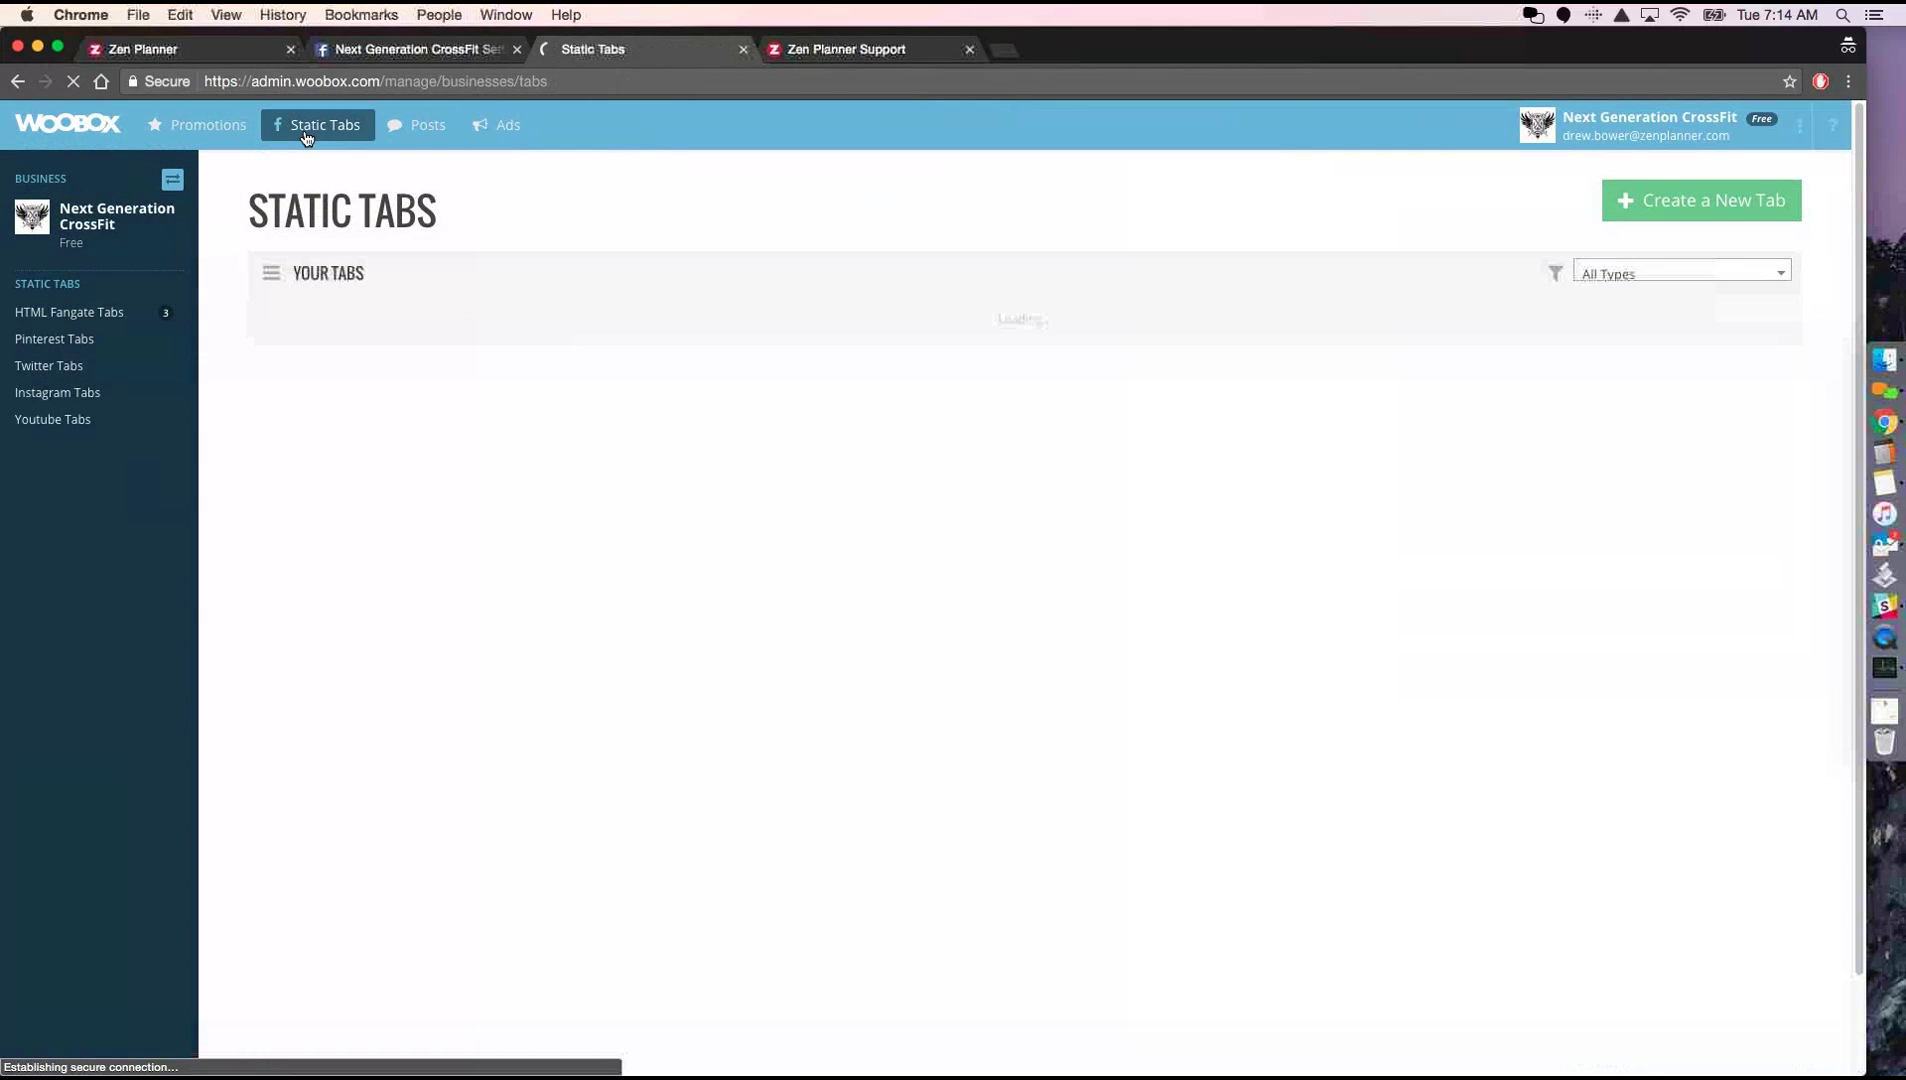
left_click(1658, 213)
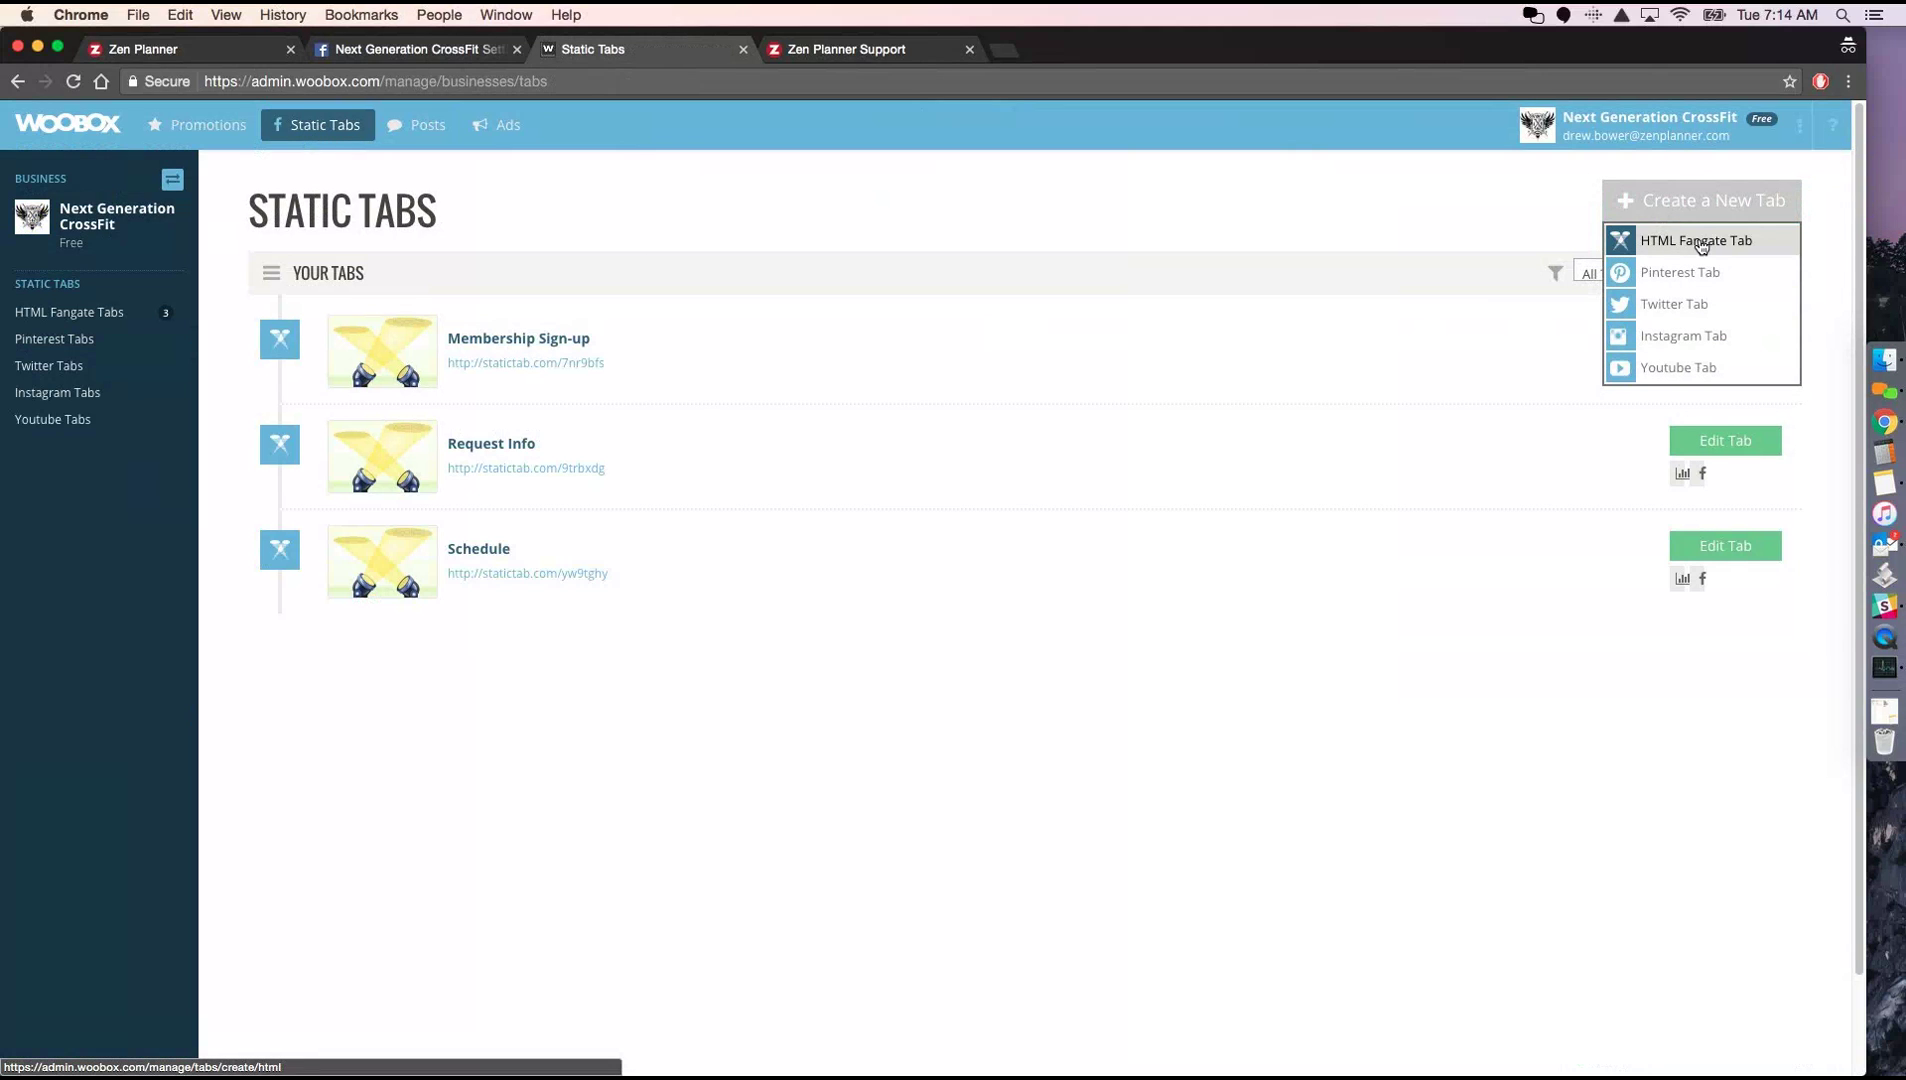
left_click(1698, 240)
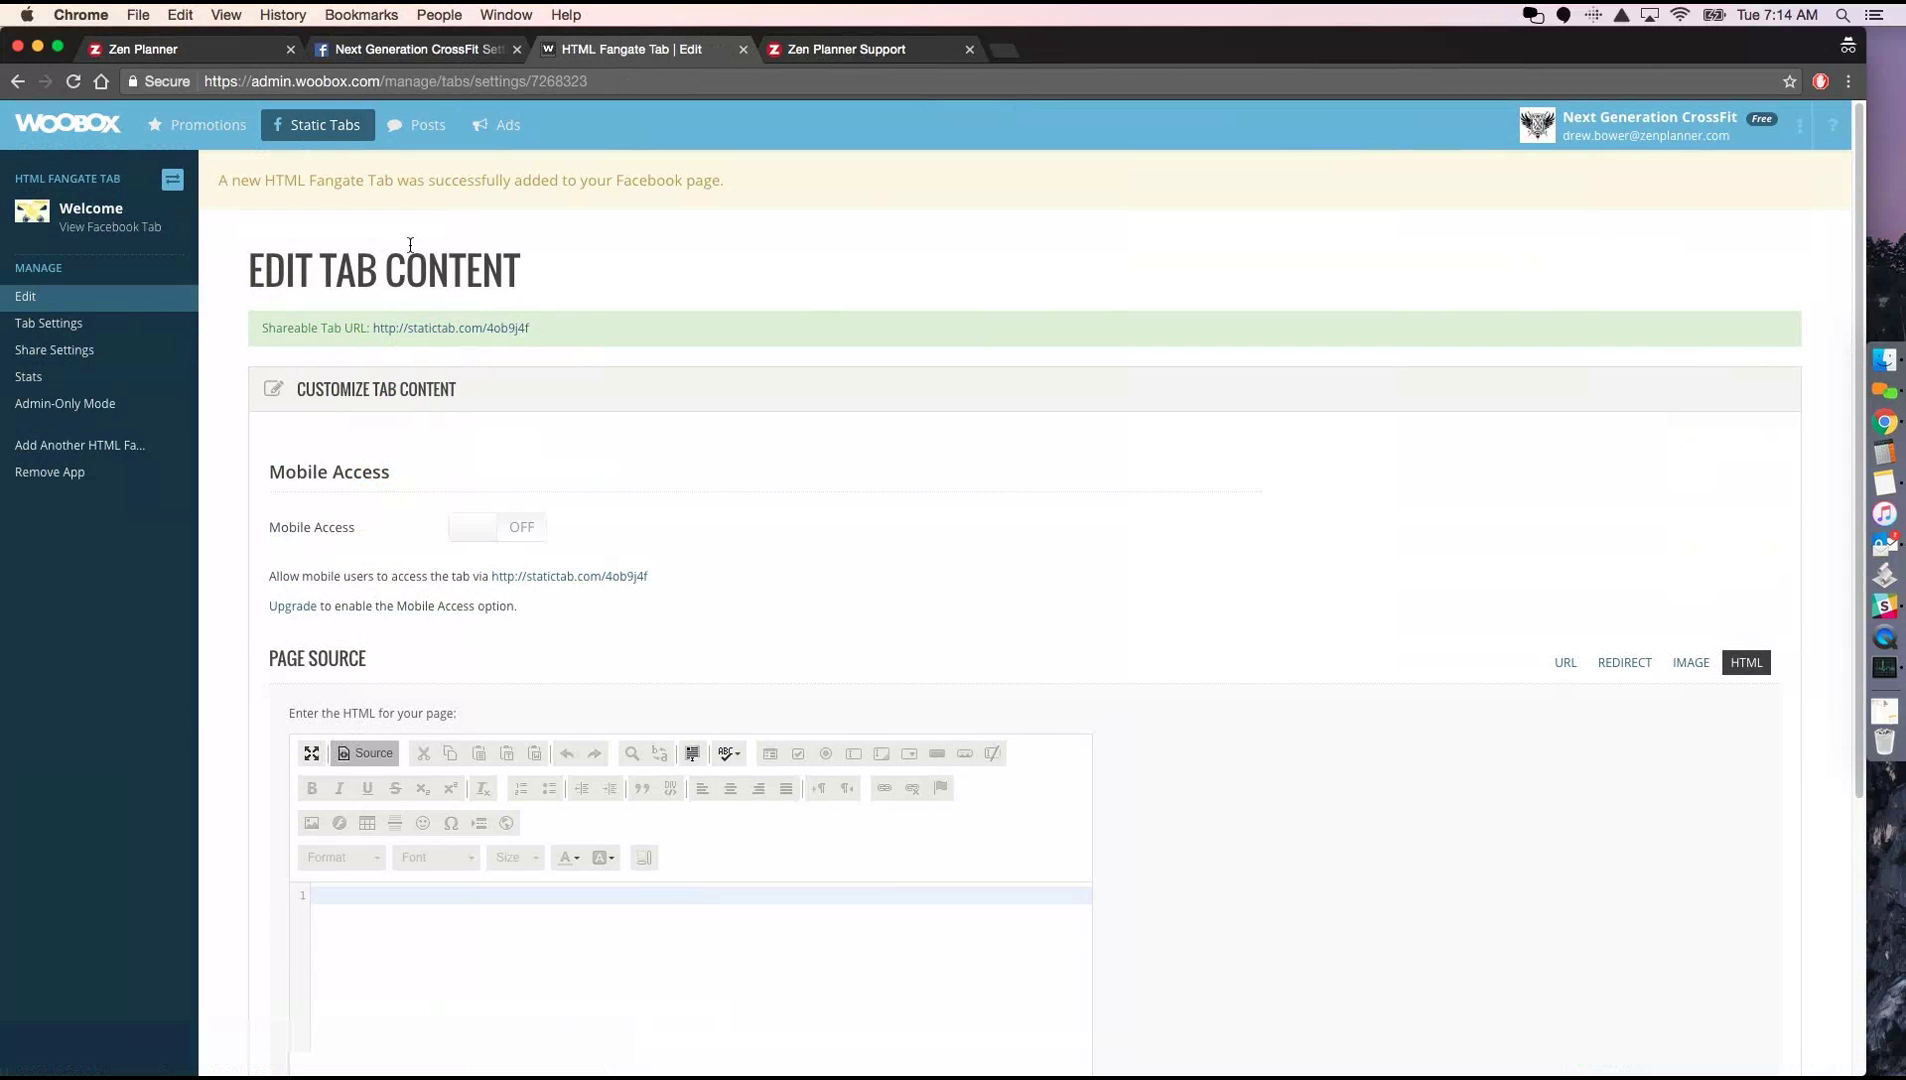
Close the Member Registration share window and copy the Free Class Registration Option 2 embed code
left_click(124, 52)
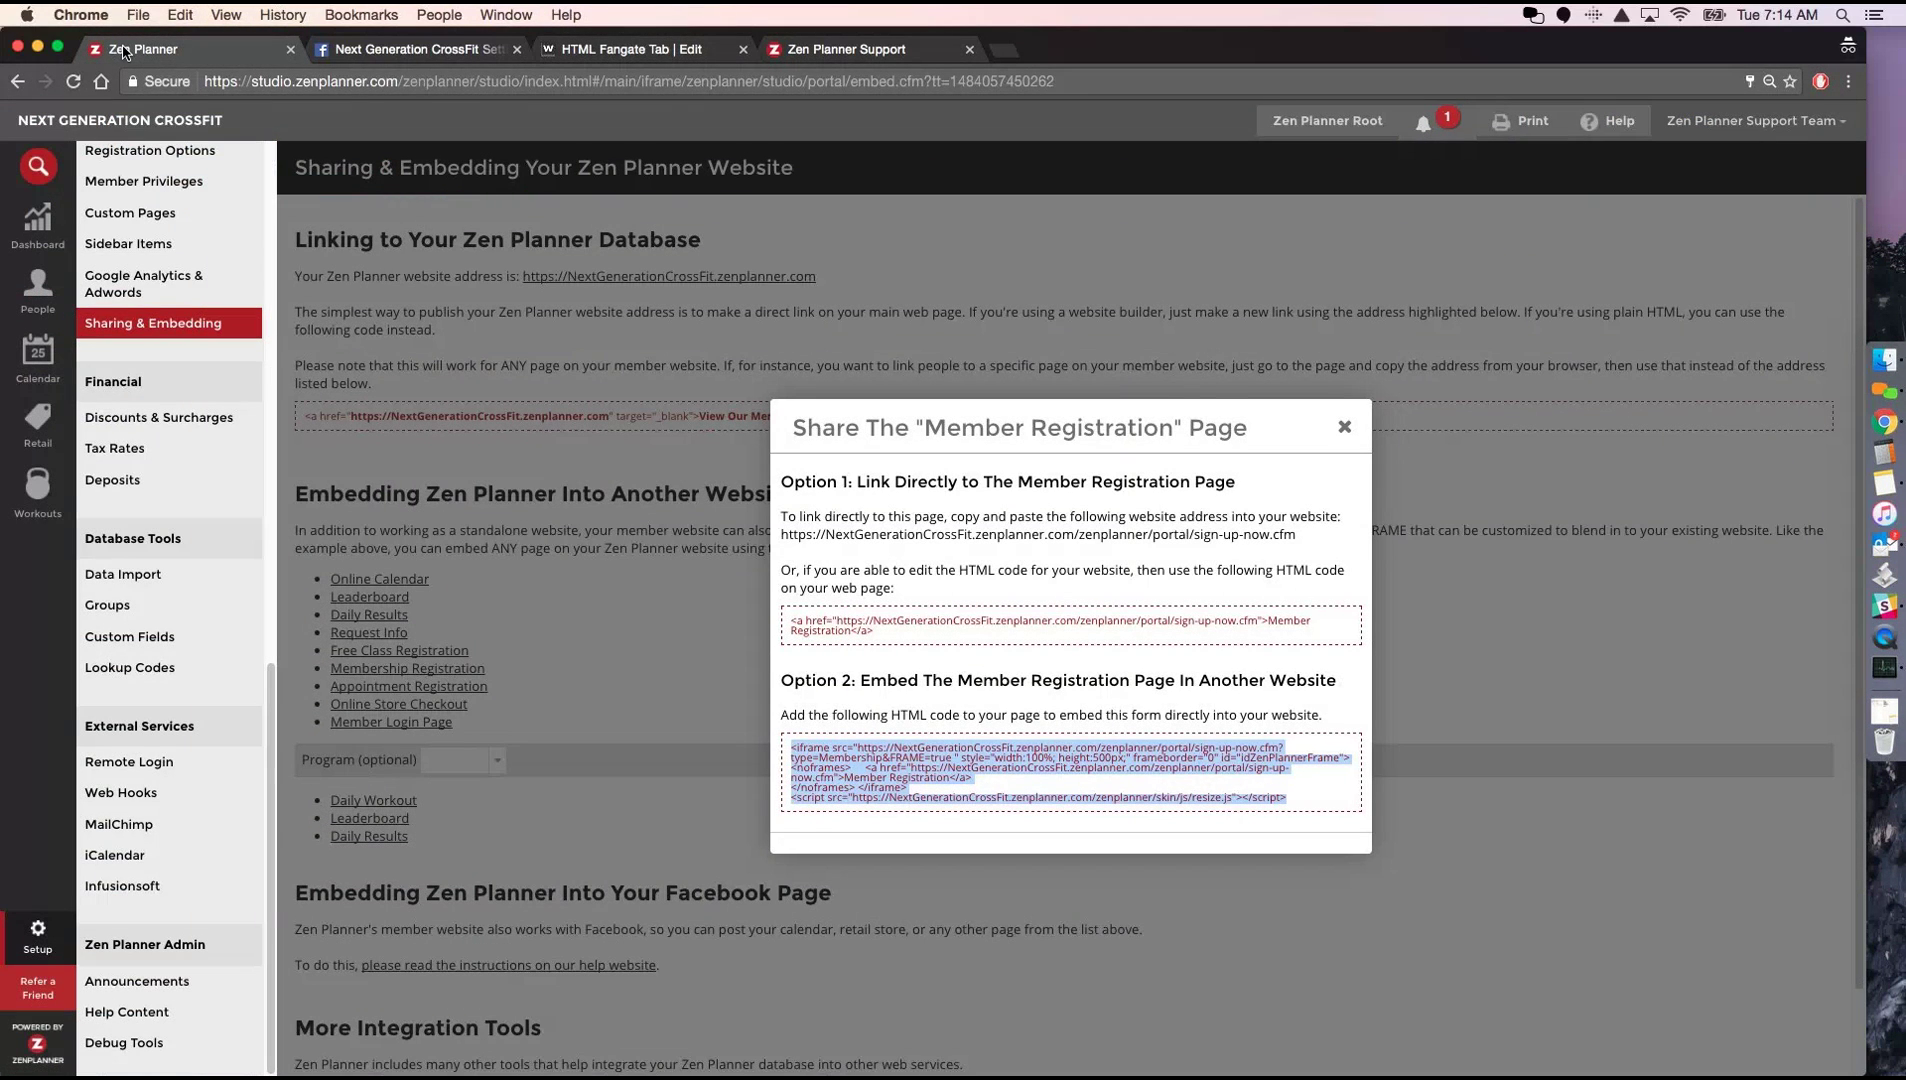
left_click(1345, 430)
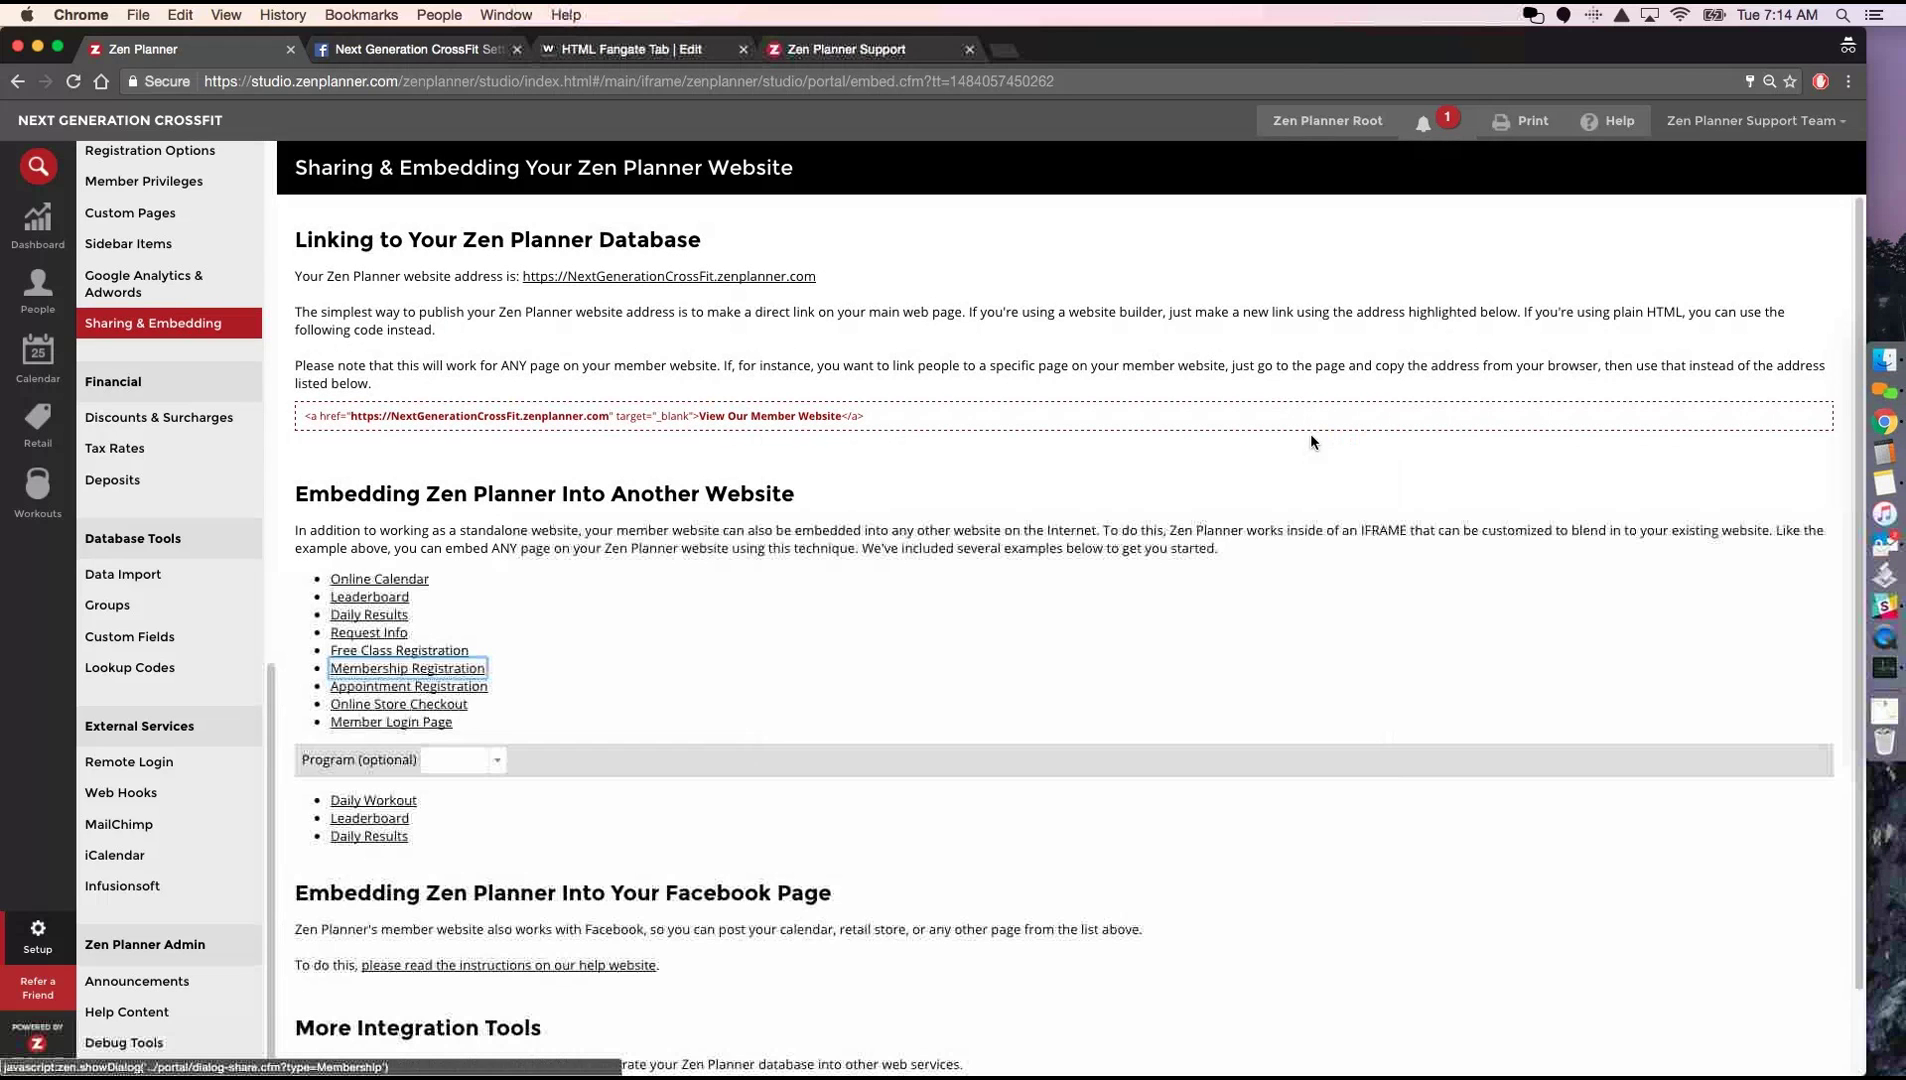
left_click(445, 652)
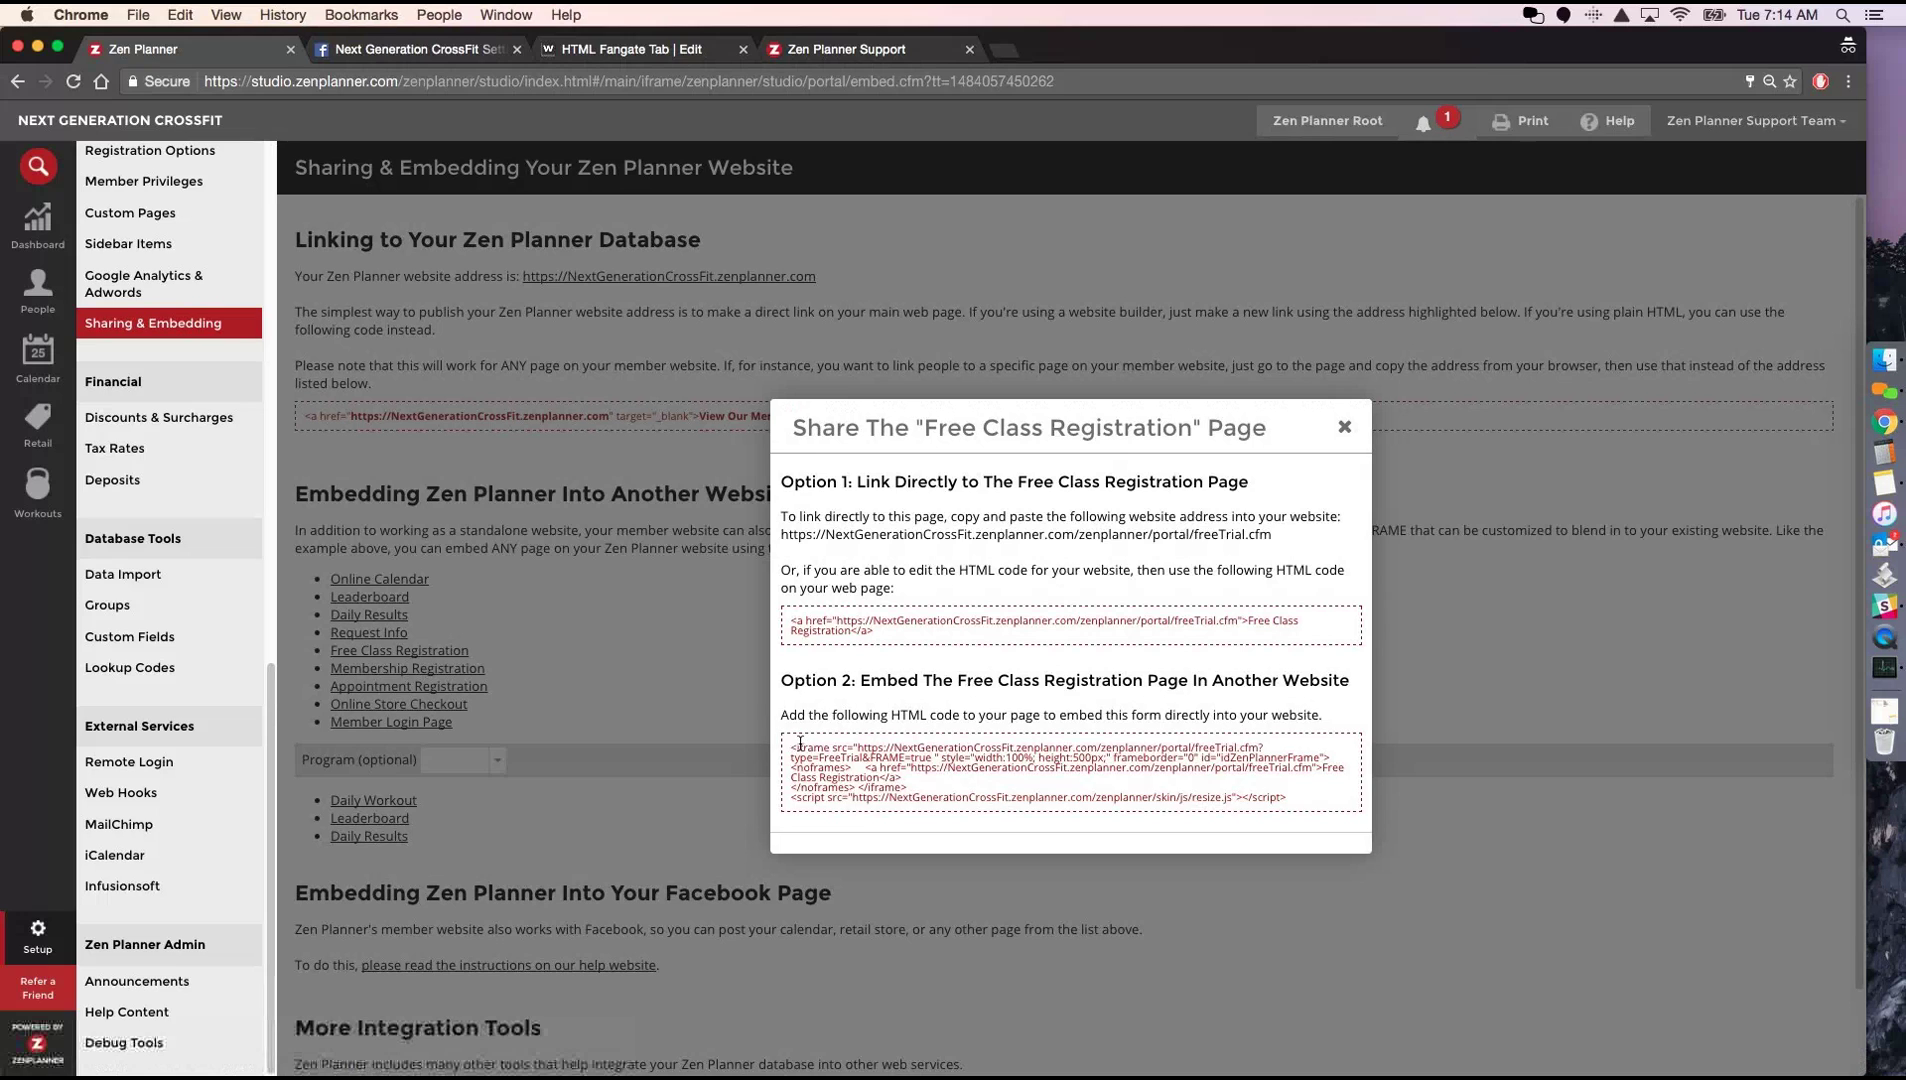
left_click_drag(789, 745, 1291, 800)
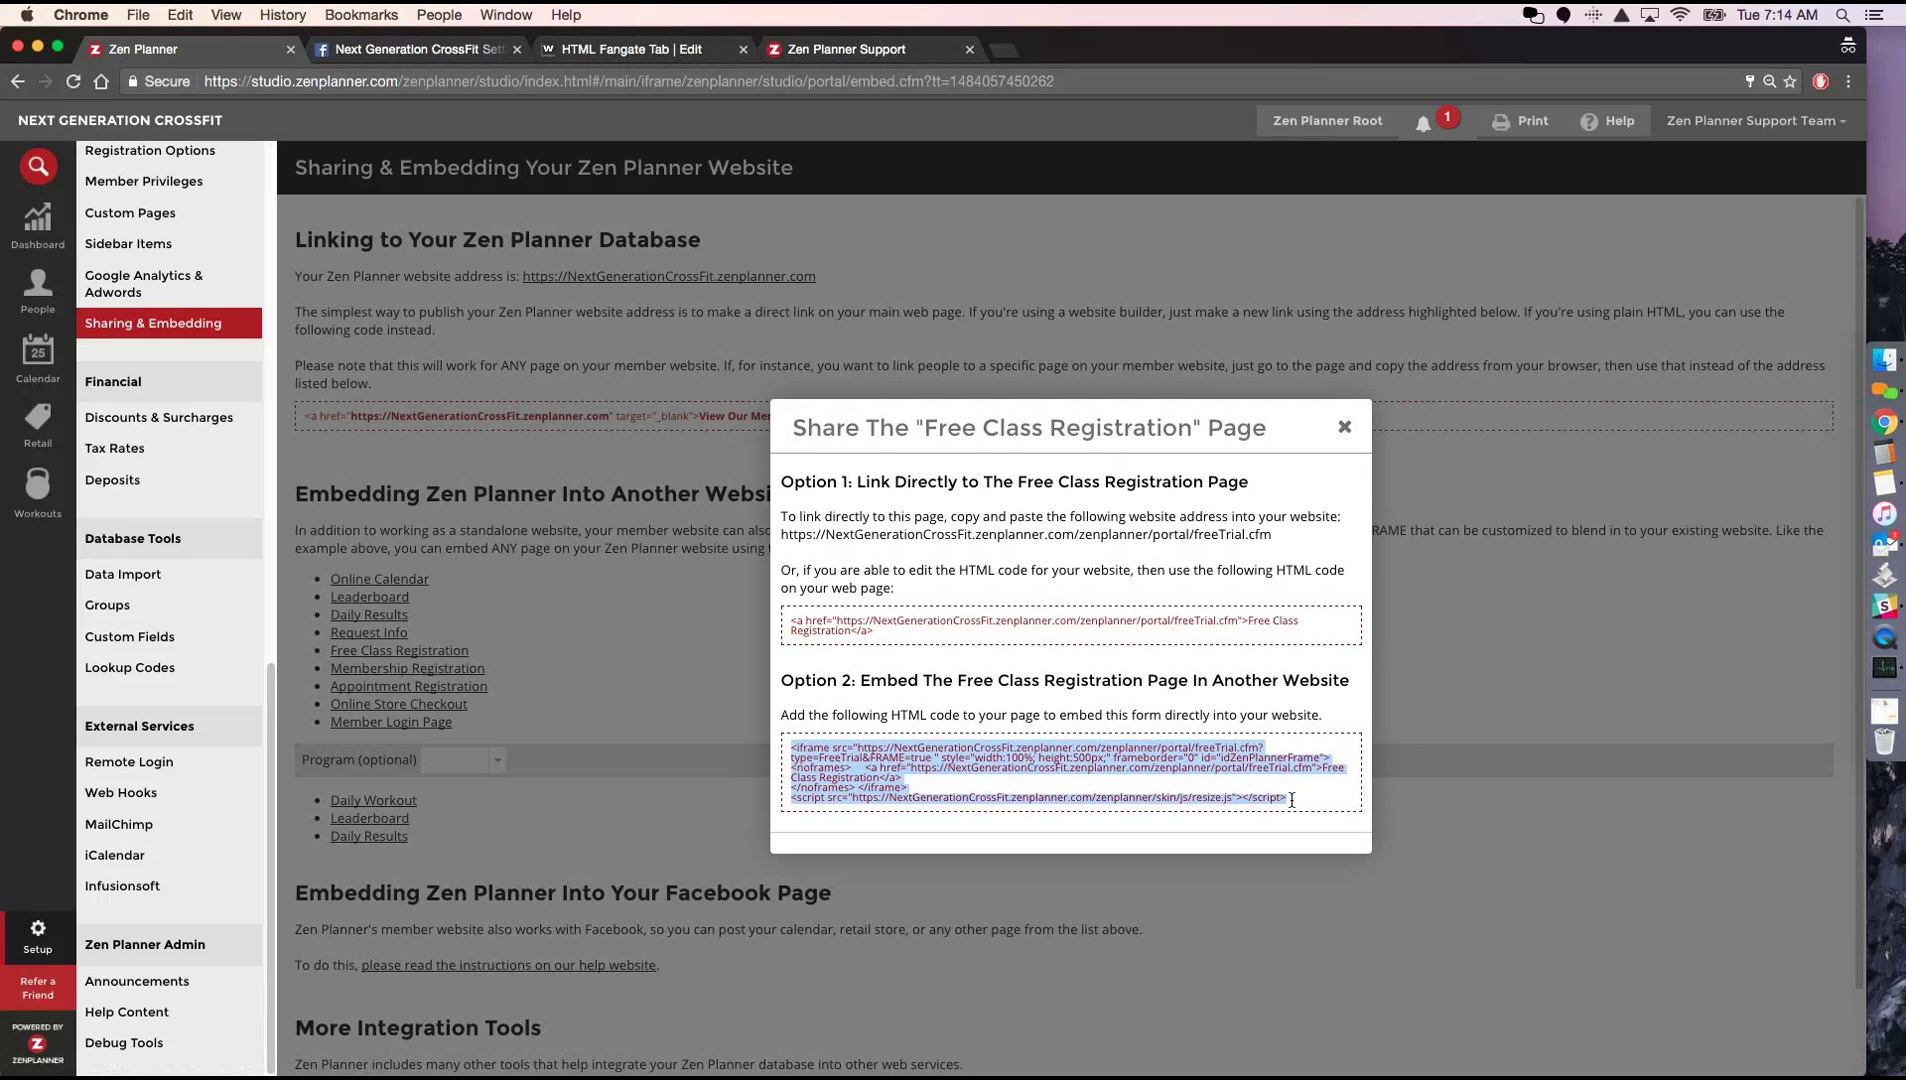
right_click(985, 772)
left_click(1035, 810)
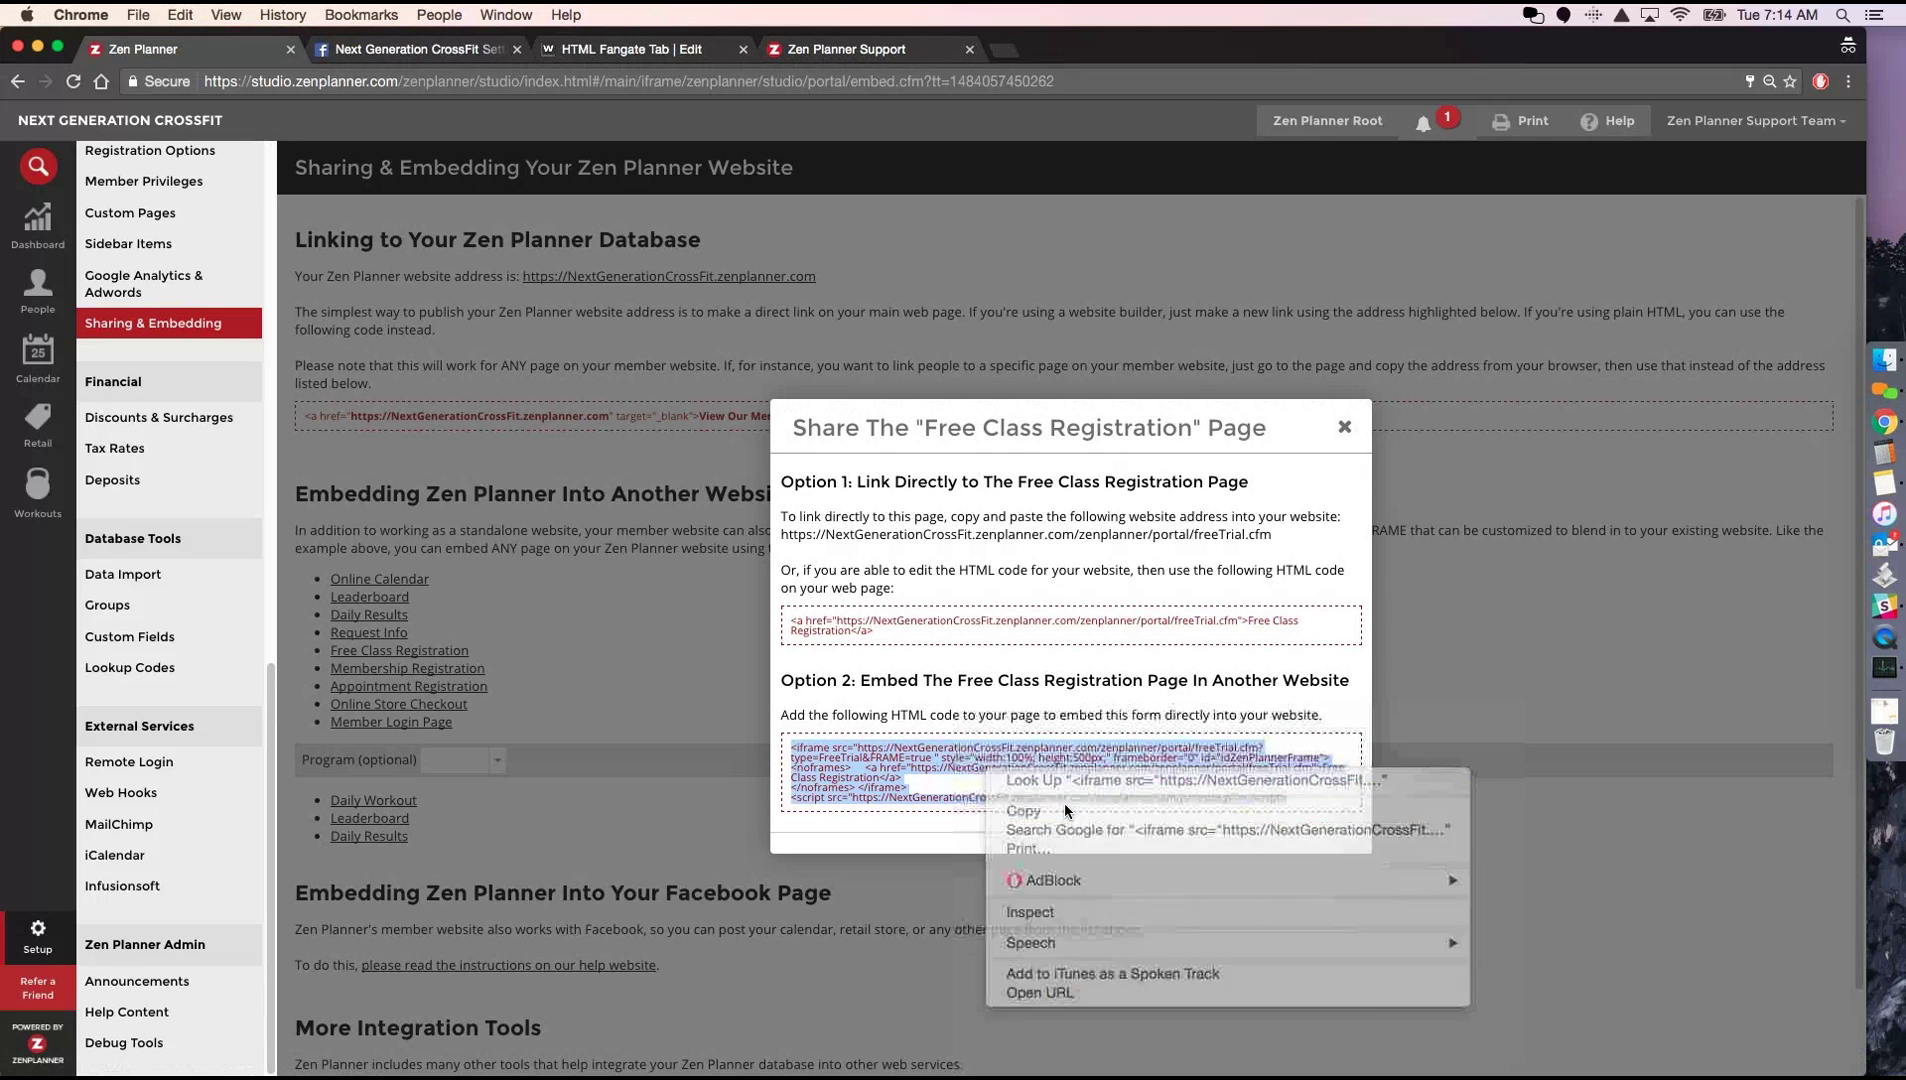
Paste the Free Class Registration iframe embed code into the new Woobox tab's HTML source and save
left_click(585, 55)
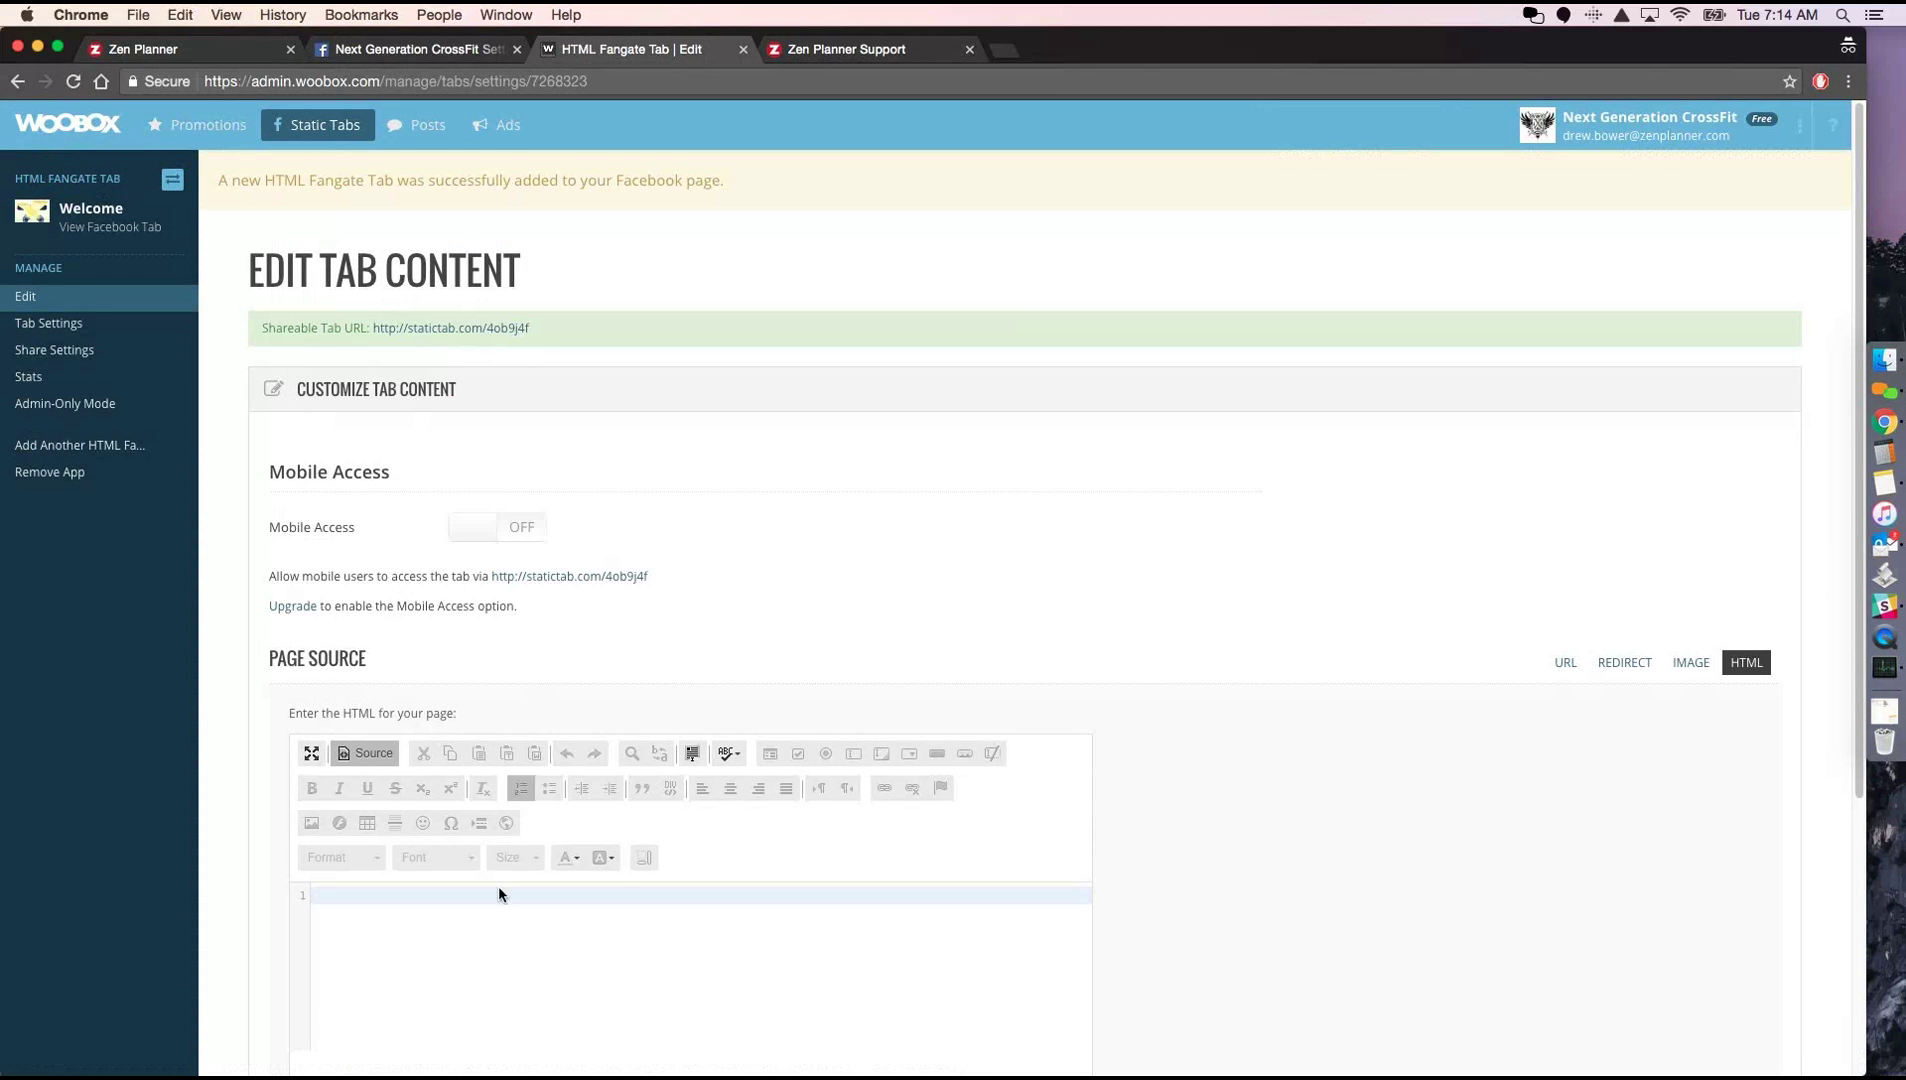
scroll(523, 908, "down", 3)
left_click(491, 683)
key("super+v")
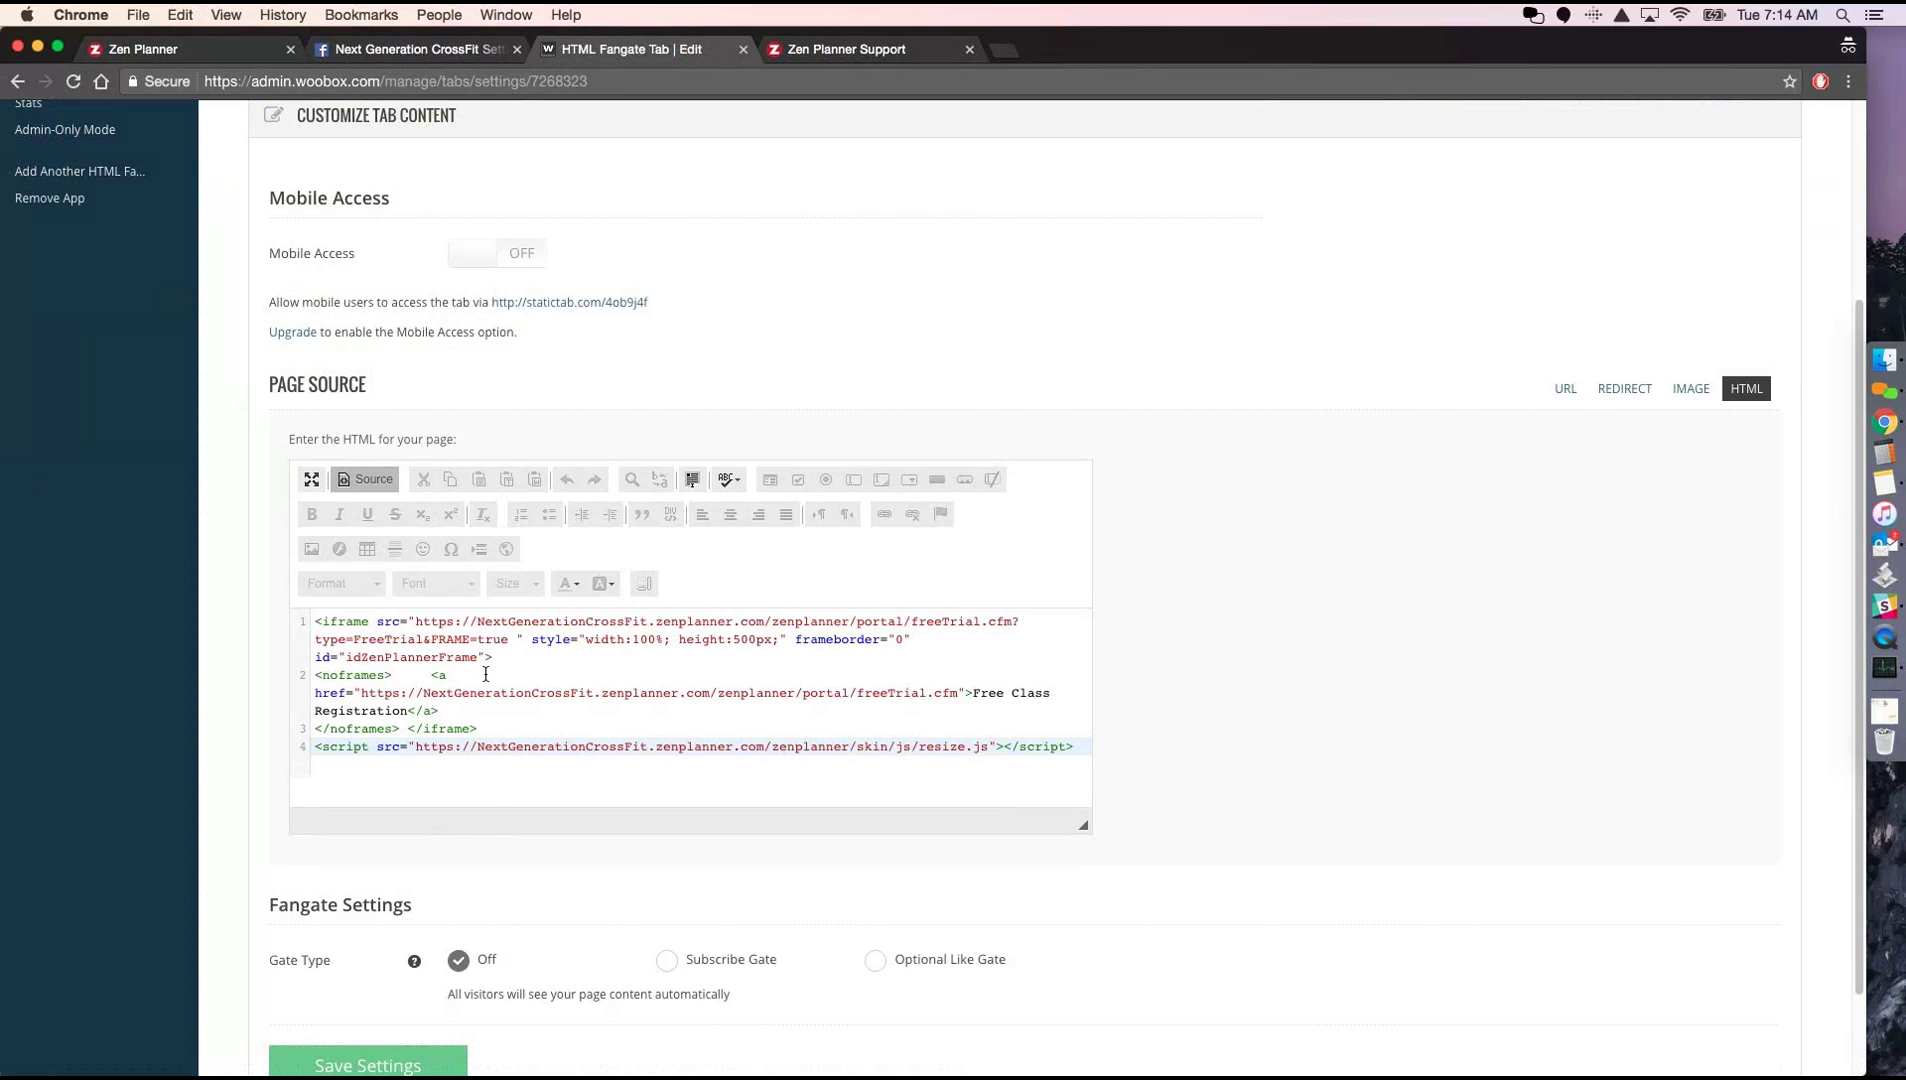
scroll(491, 672, "down", 2)
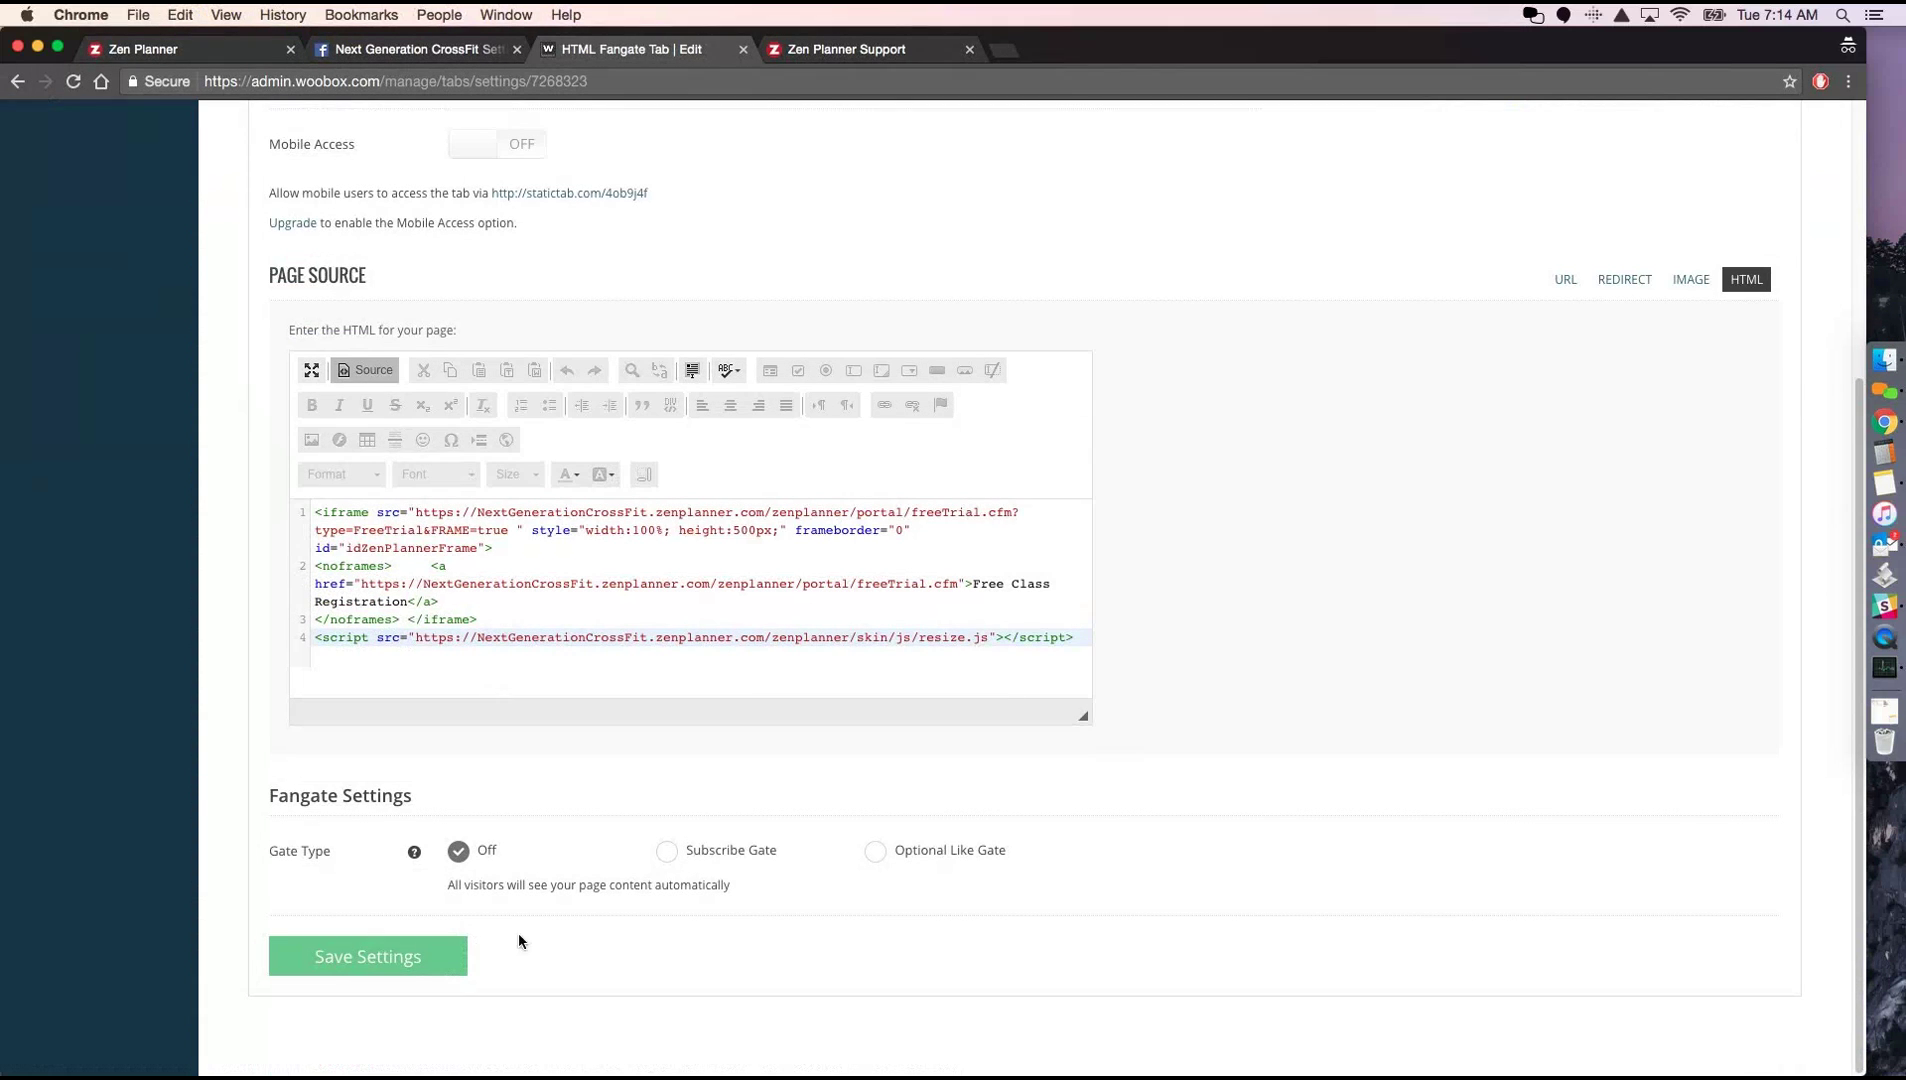
left_click(430, 970)
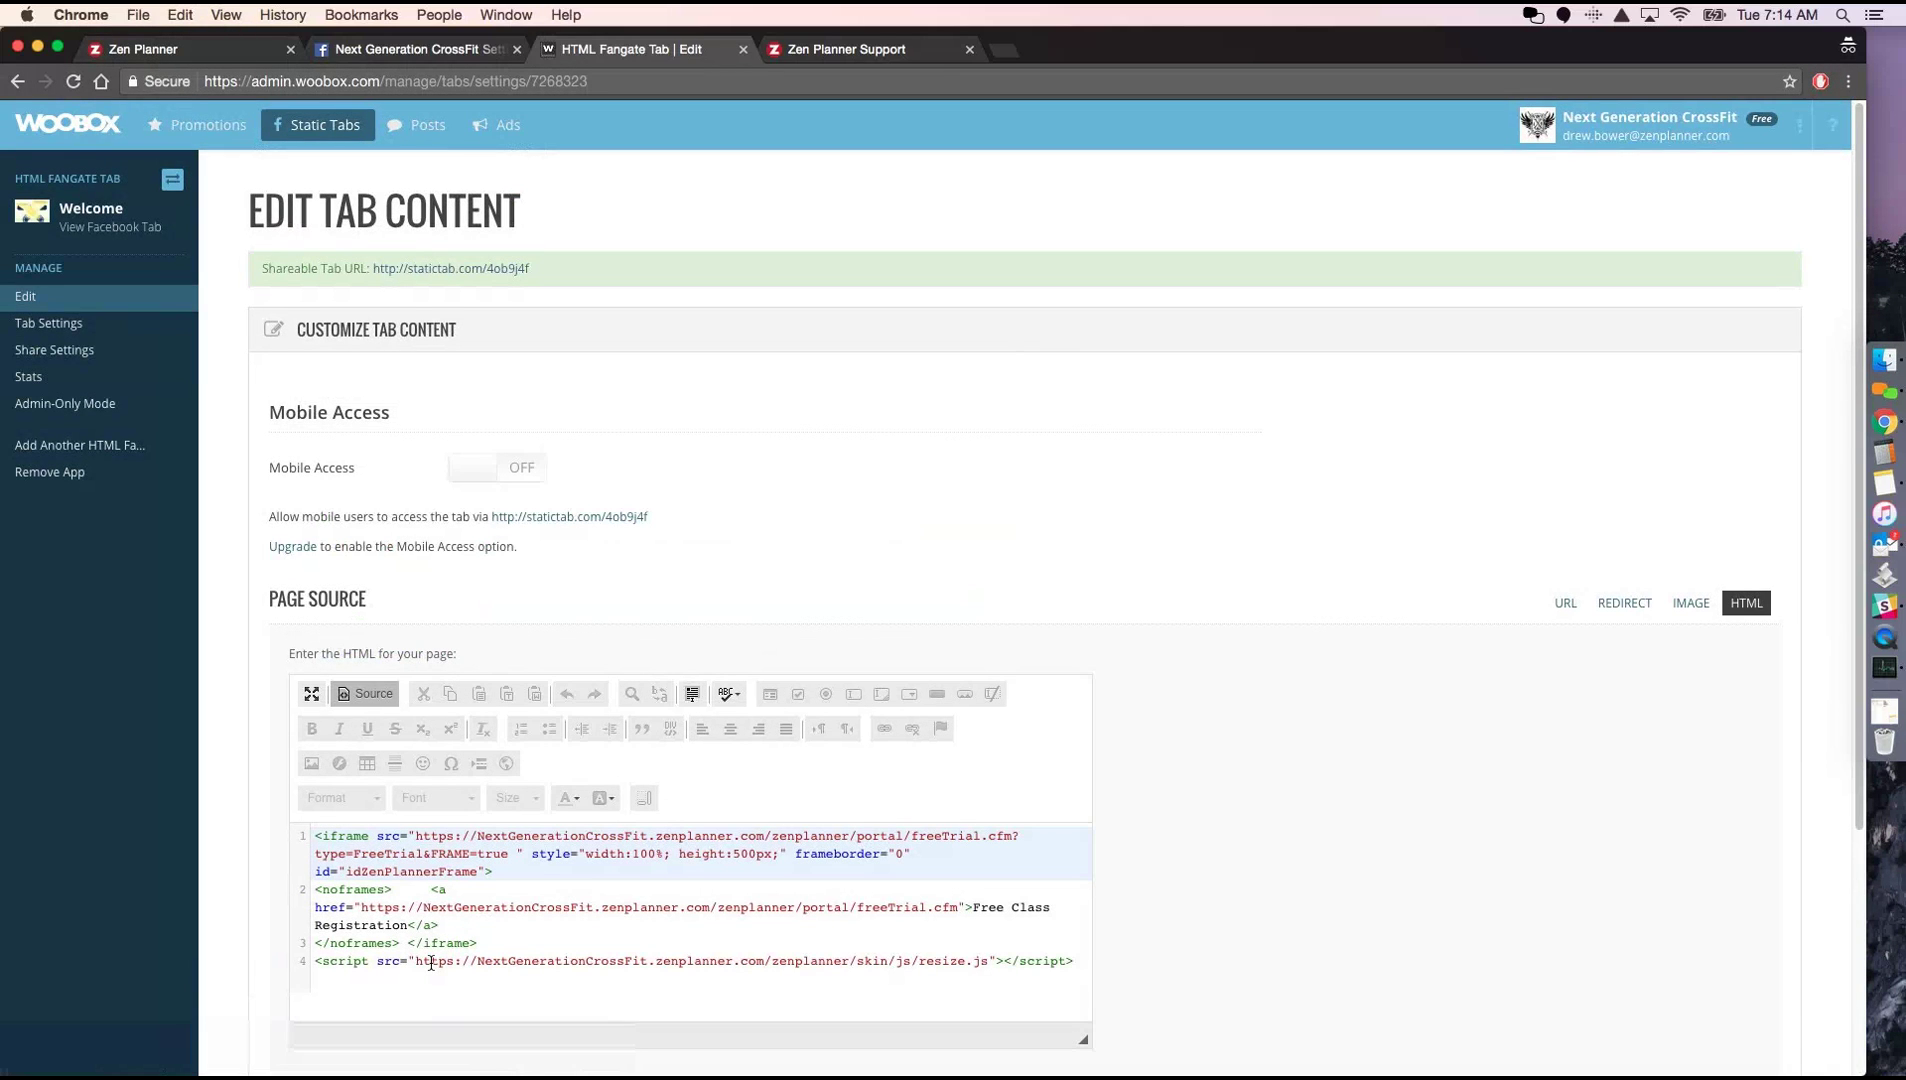
Change the Tab Name from 'Welcome' to 'Try A Free Class!' and save the tab settings
left_click(117, 325)
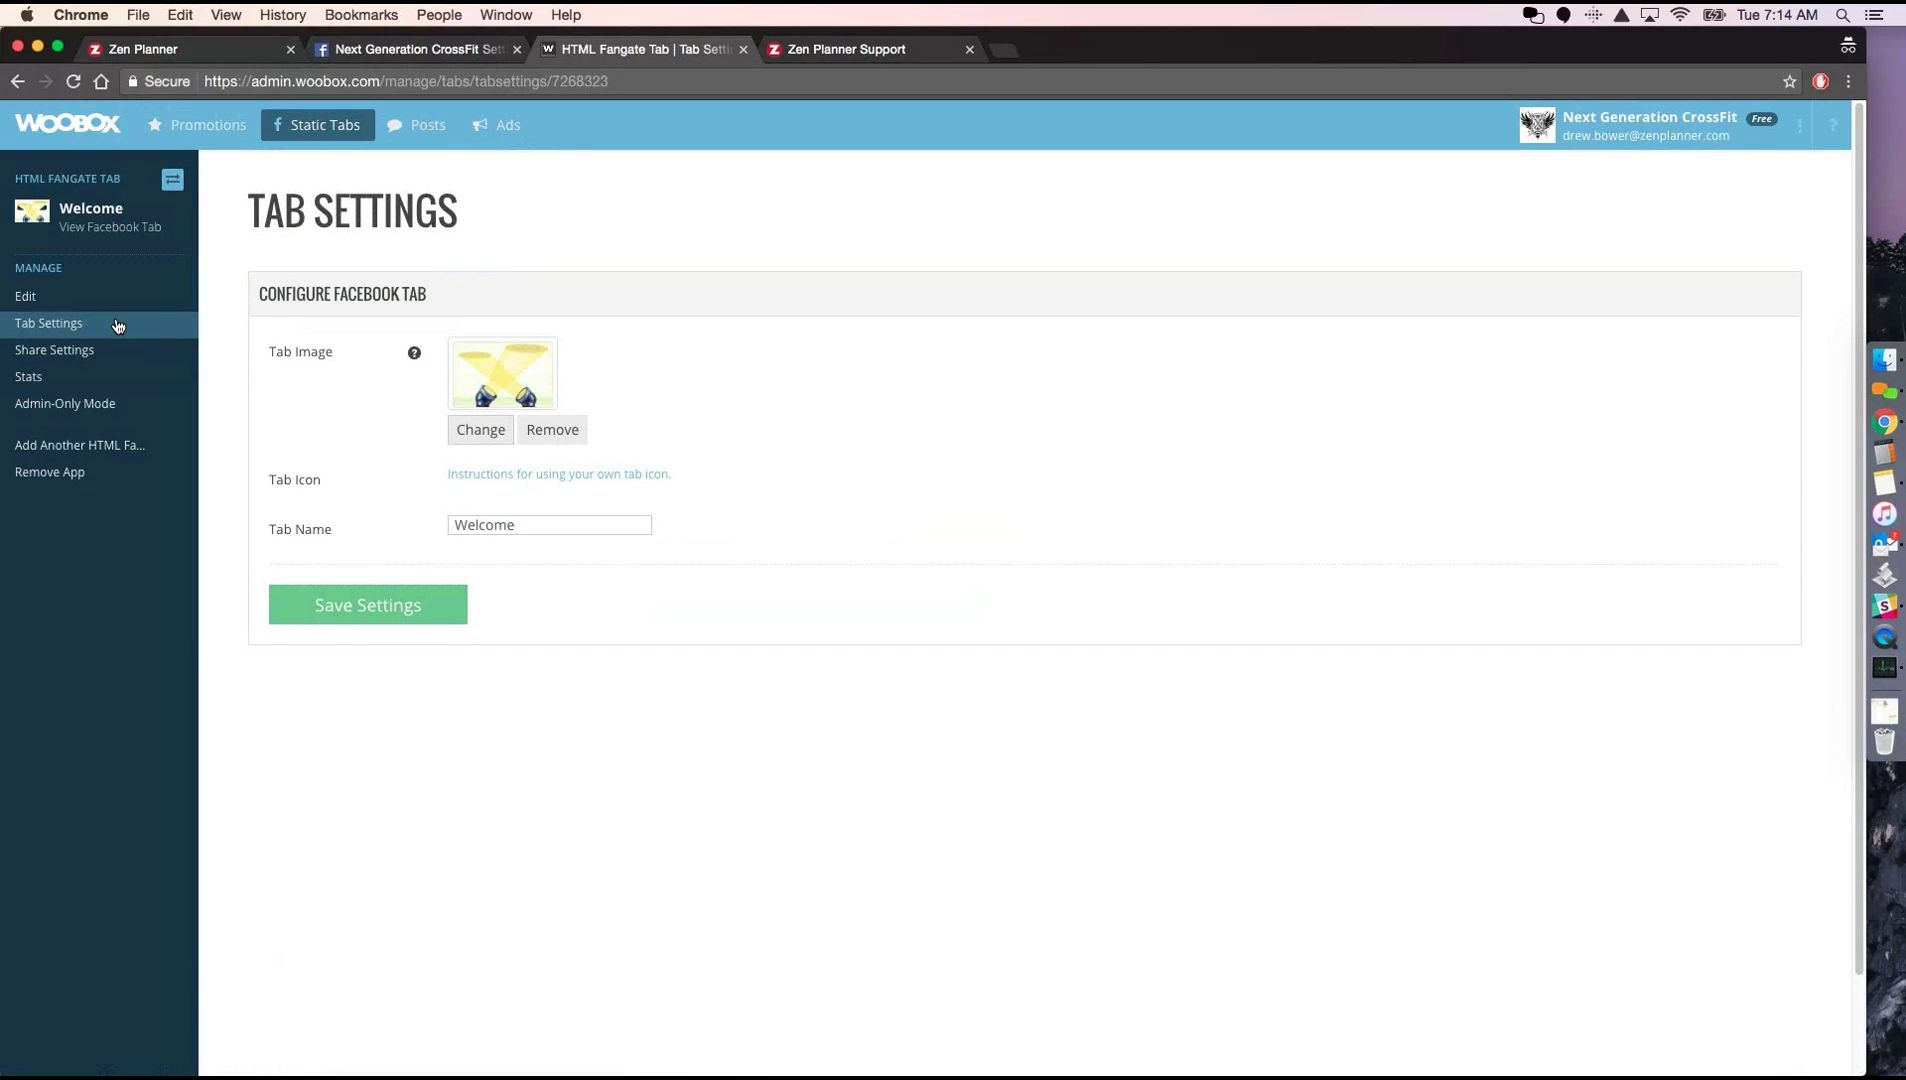
left_click_drag(522, 528, 424, 514)
type("Try A Free Clas")
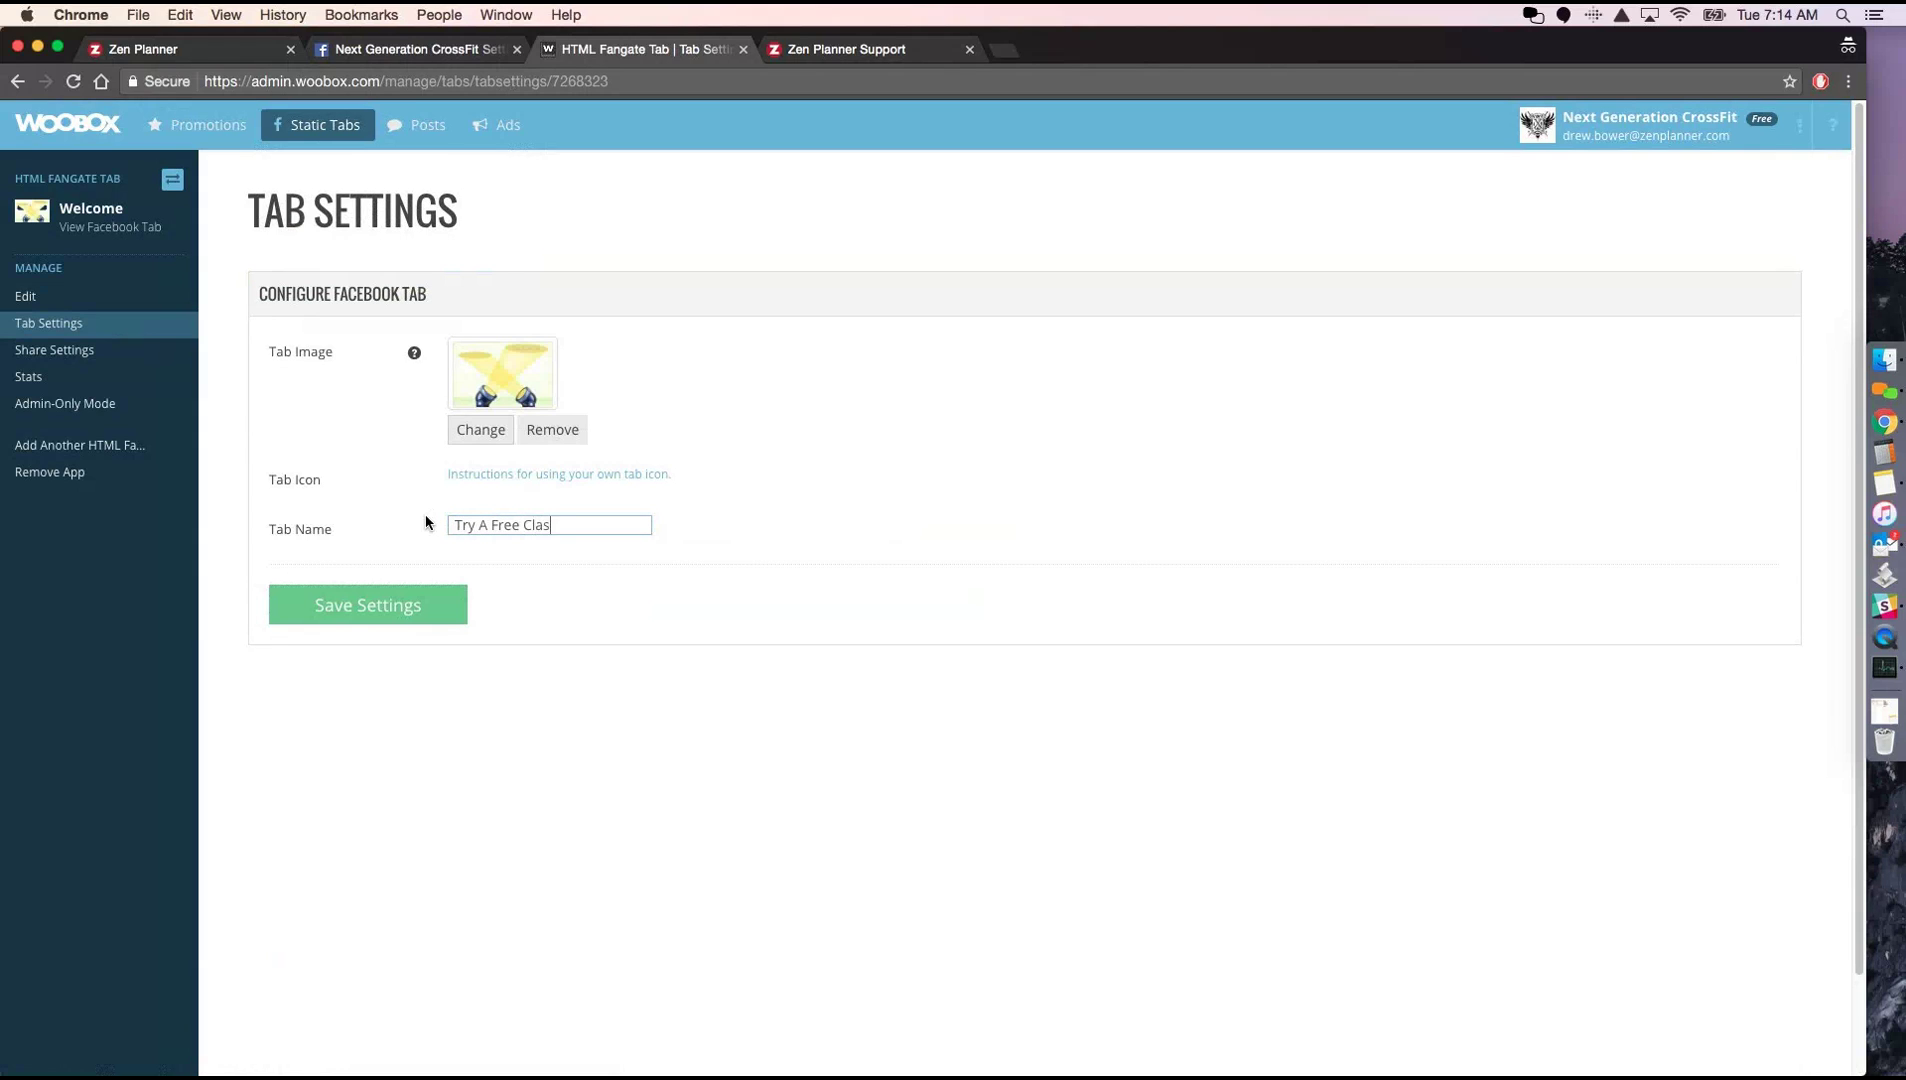
type("s!")
left_click(401, 614)
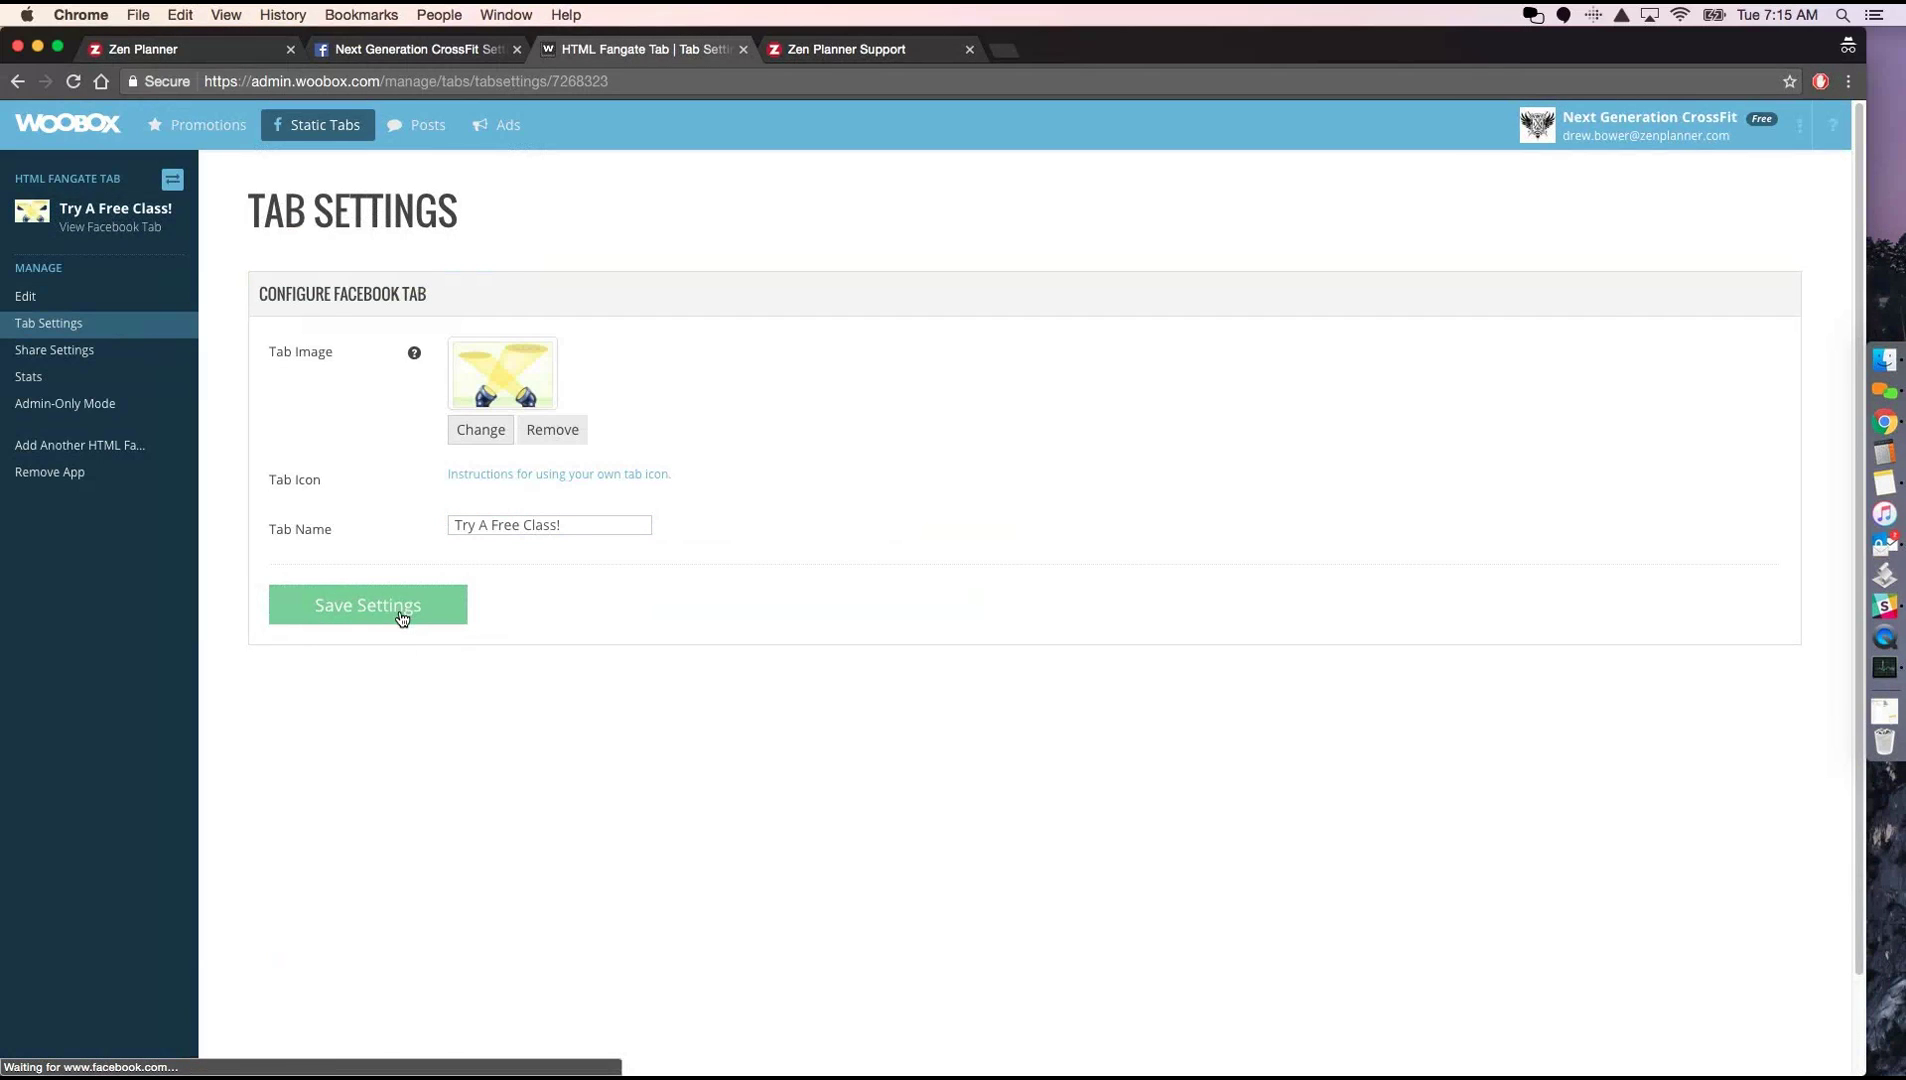
Reload Facebook's tab settings and drag Try A Free Class! directly below Membership Sign-up
left_click(408, 55)
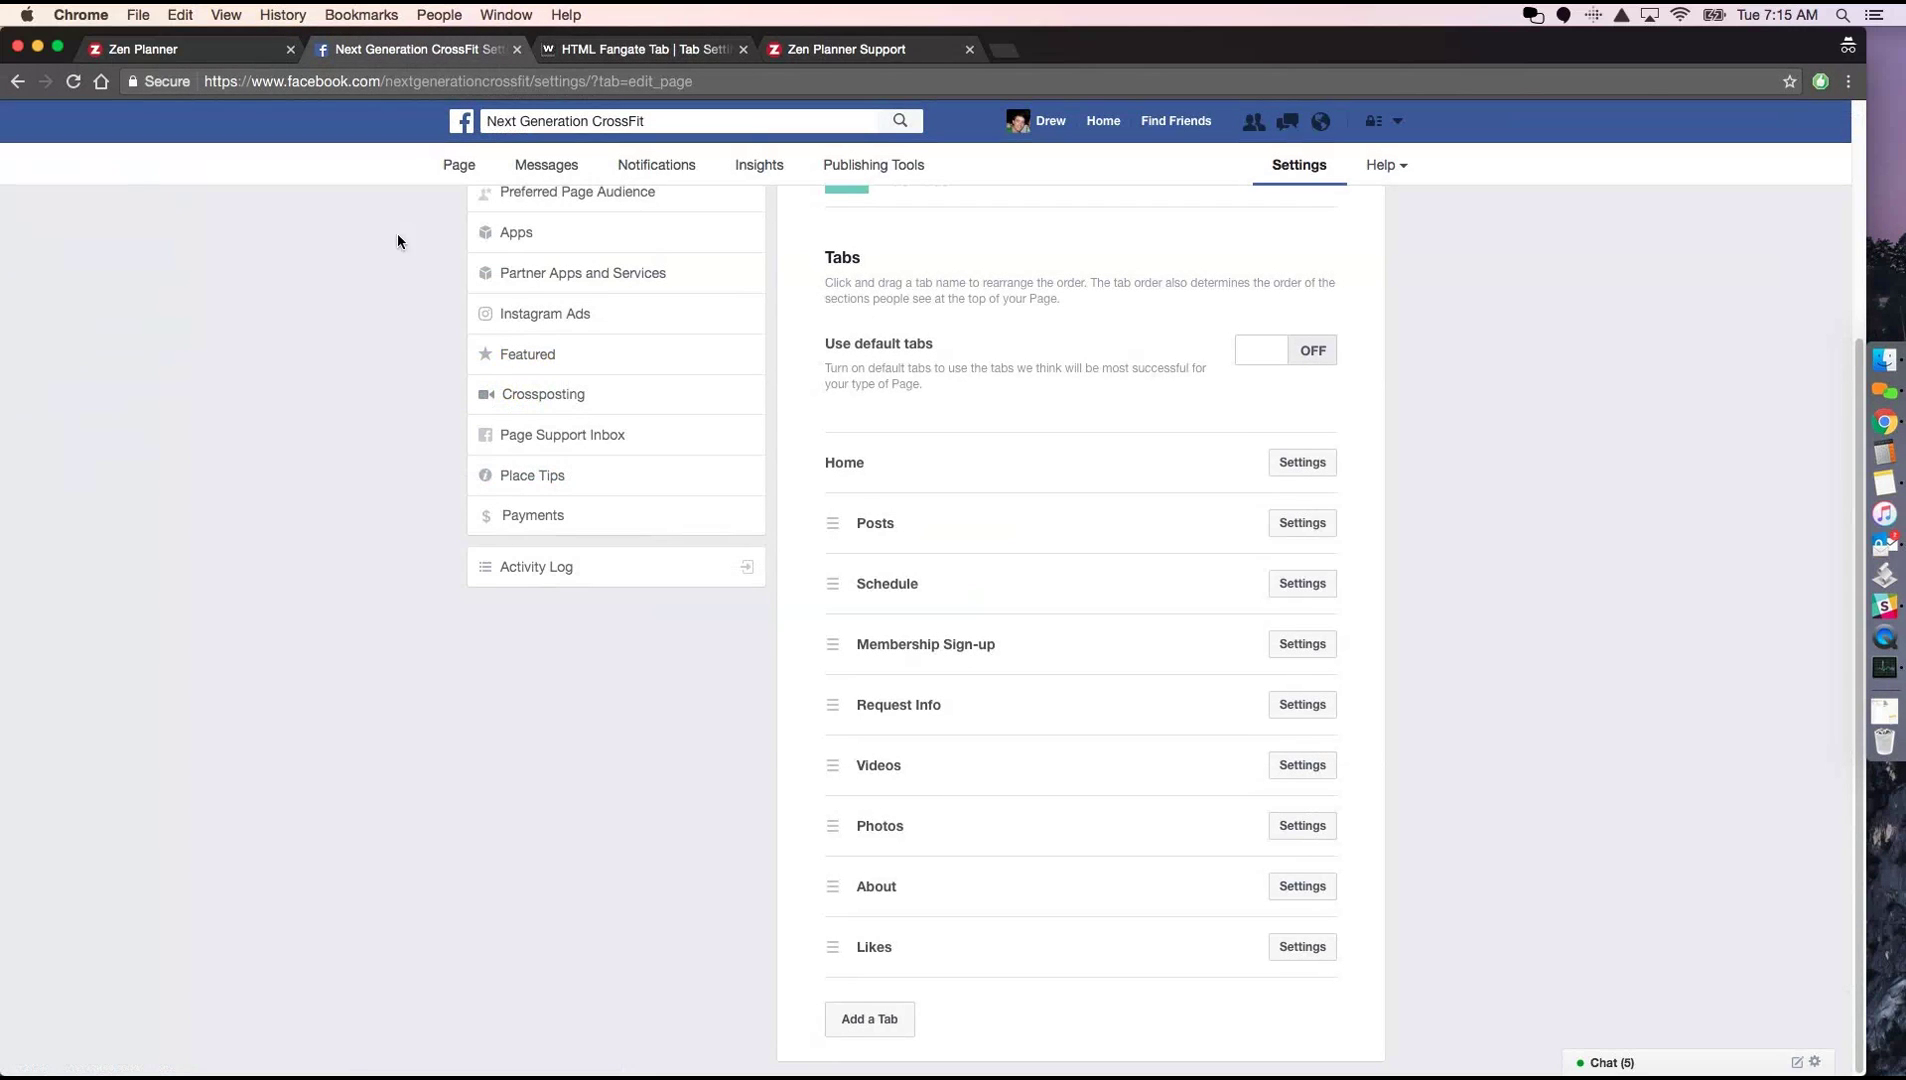
right_click(459, 631)
left_click(509, 679)
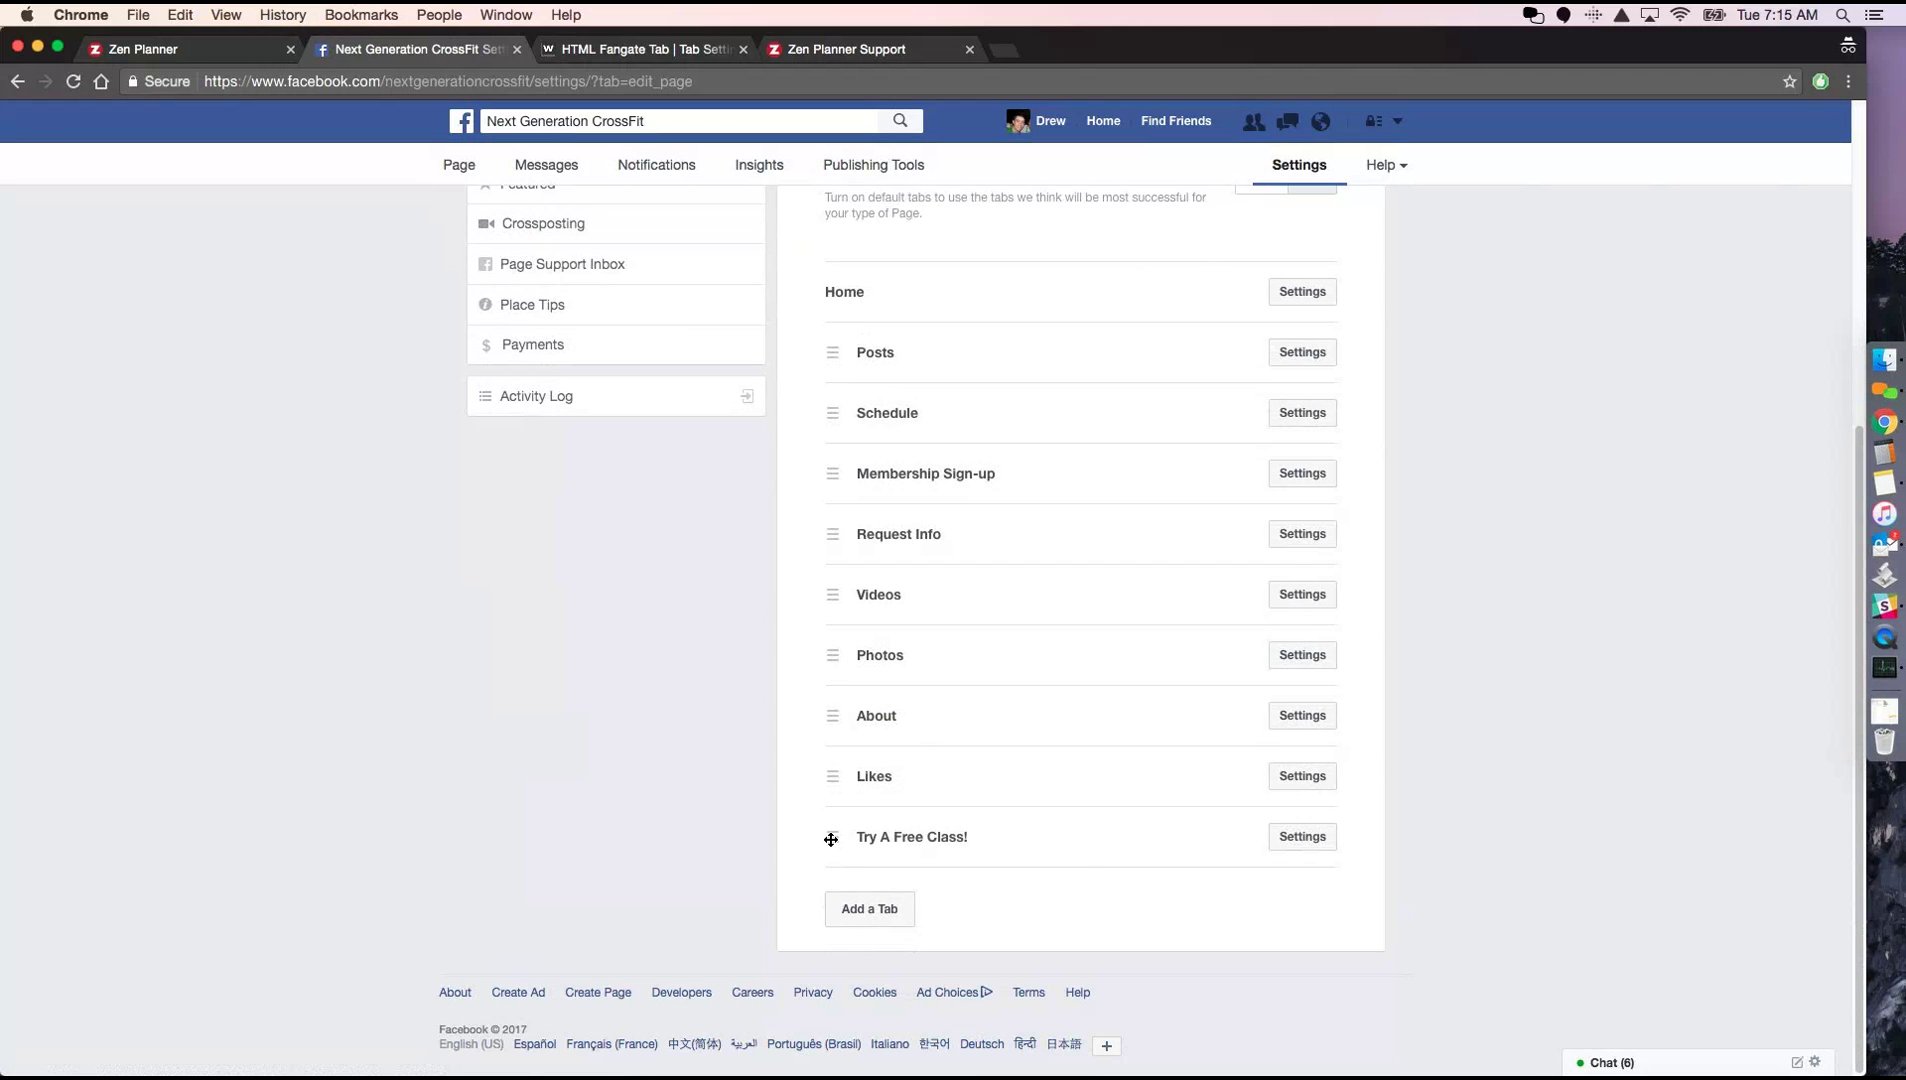
left_click_drag(831, 839, 831, 534)
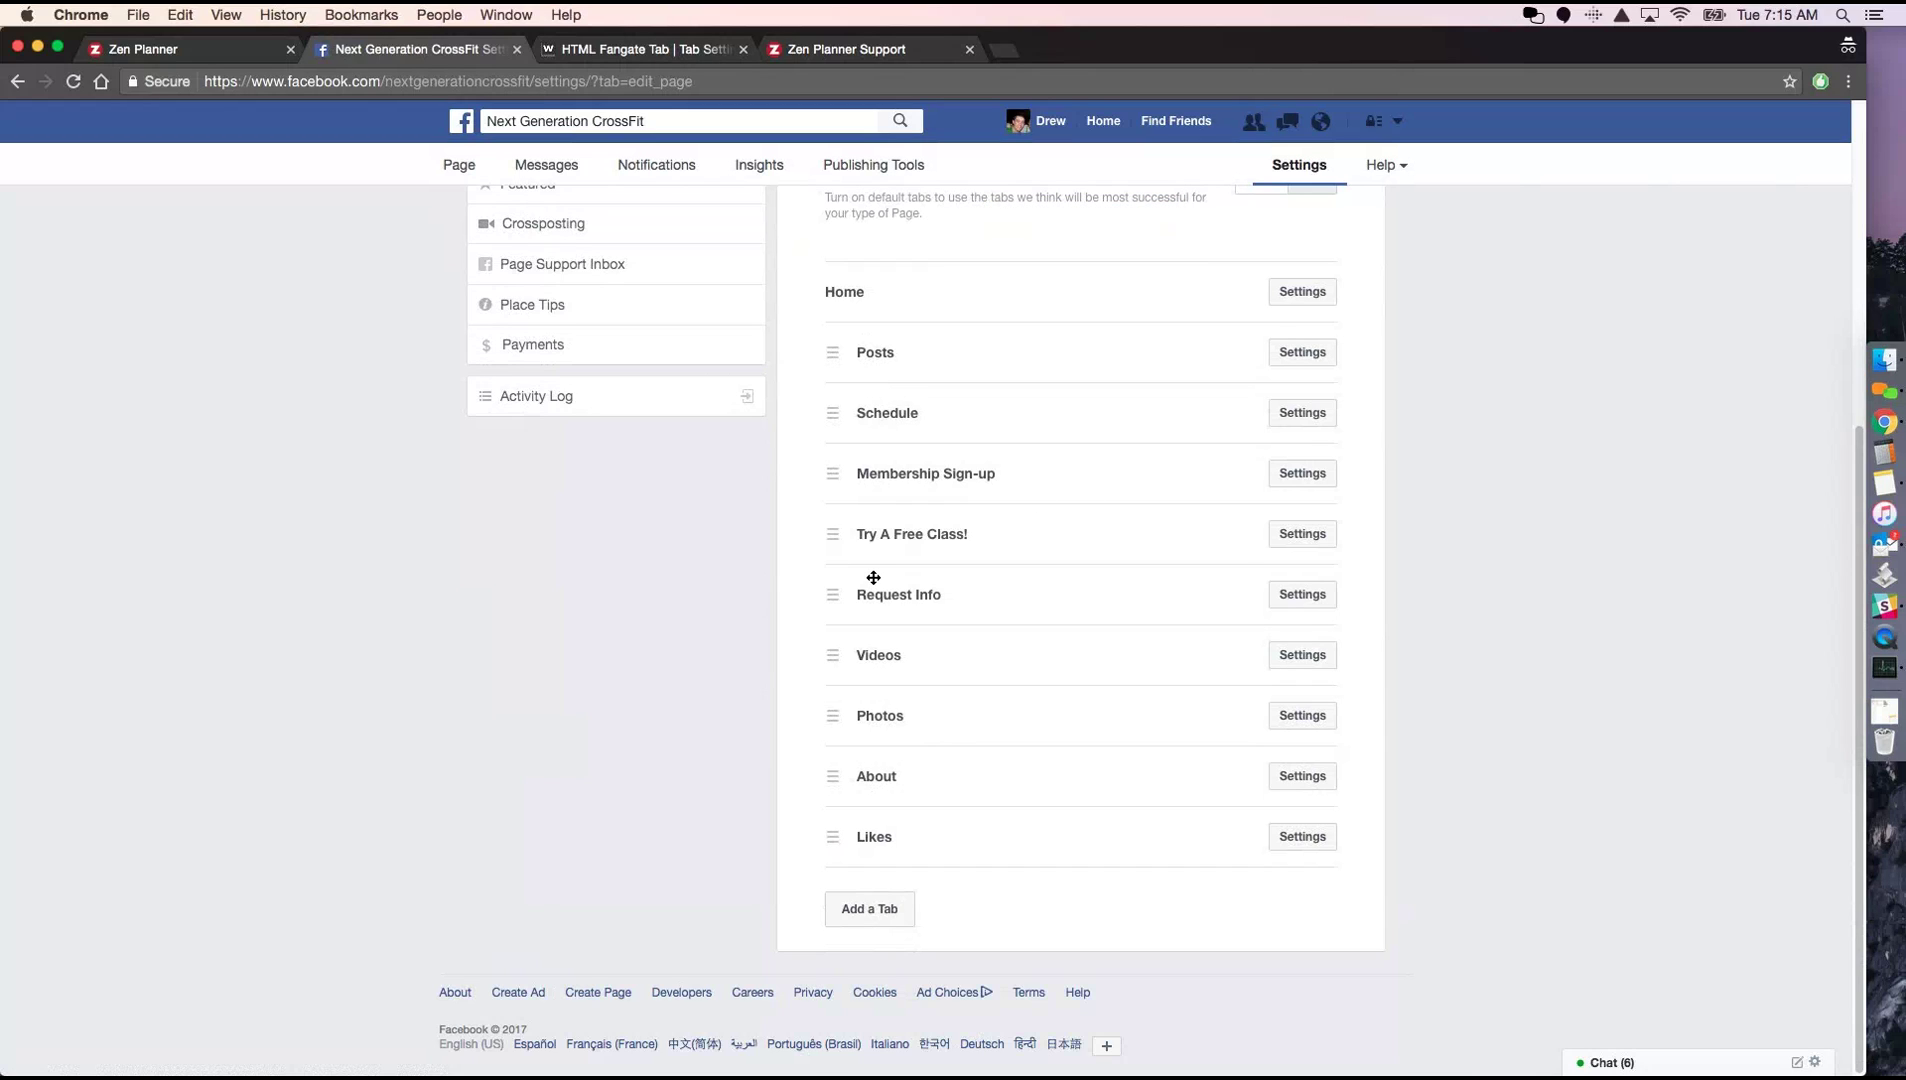
scroll(316, 608, "up", 5)
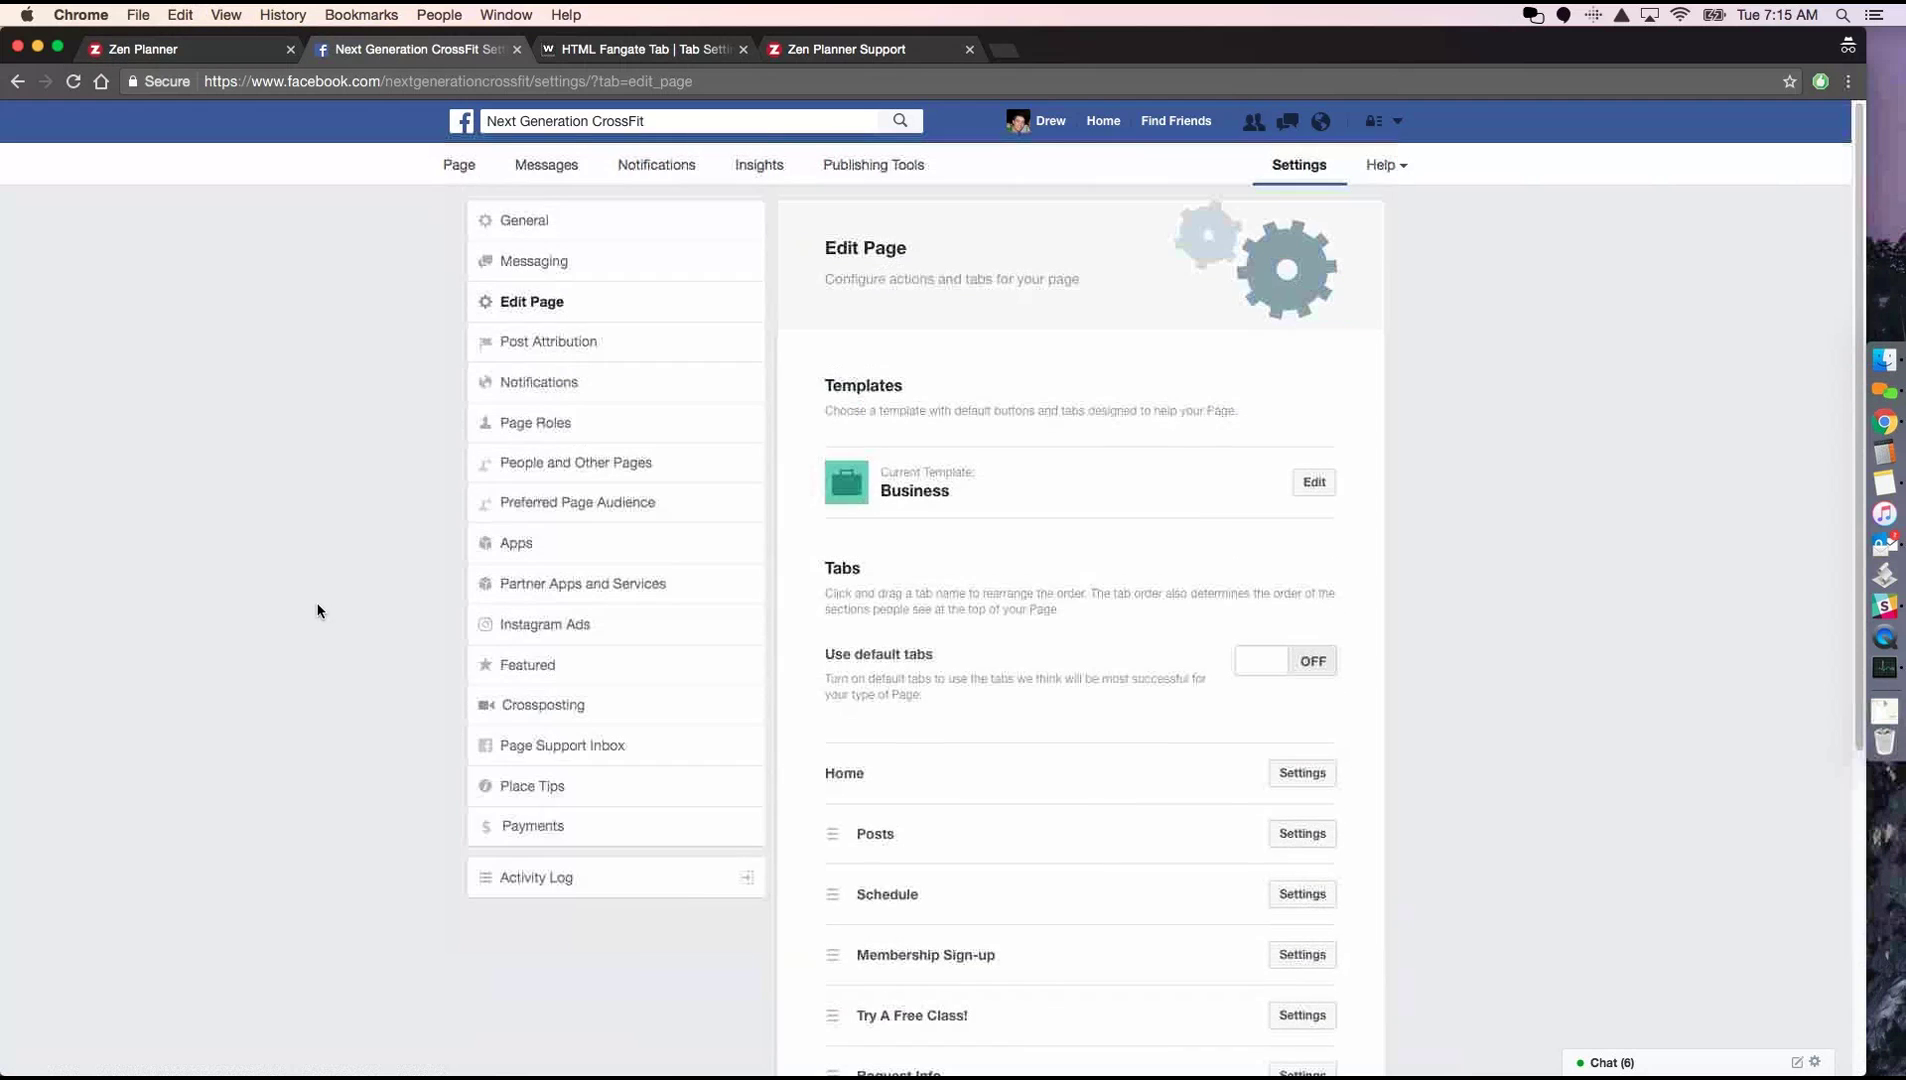
View the Next Generation CrossFit page with Membership Sign-up and Try A Free Class! near the top
left_click(452, 170)
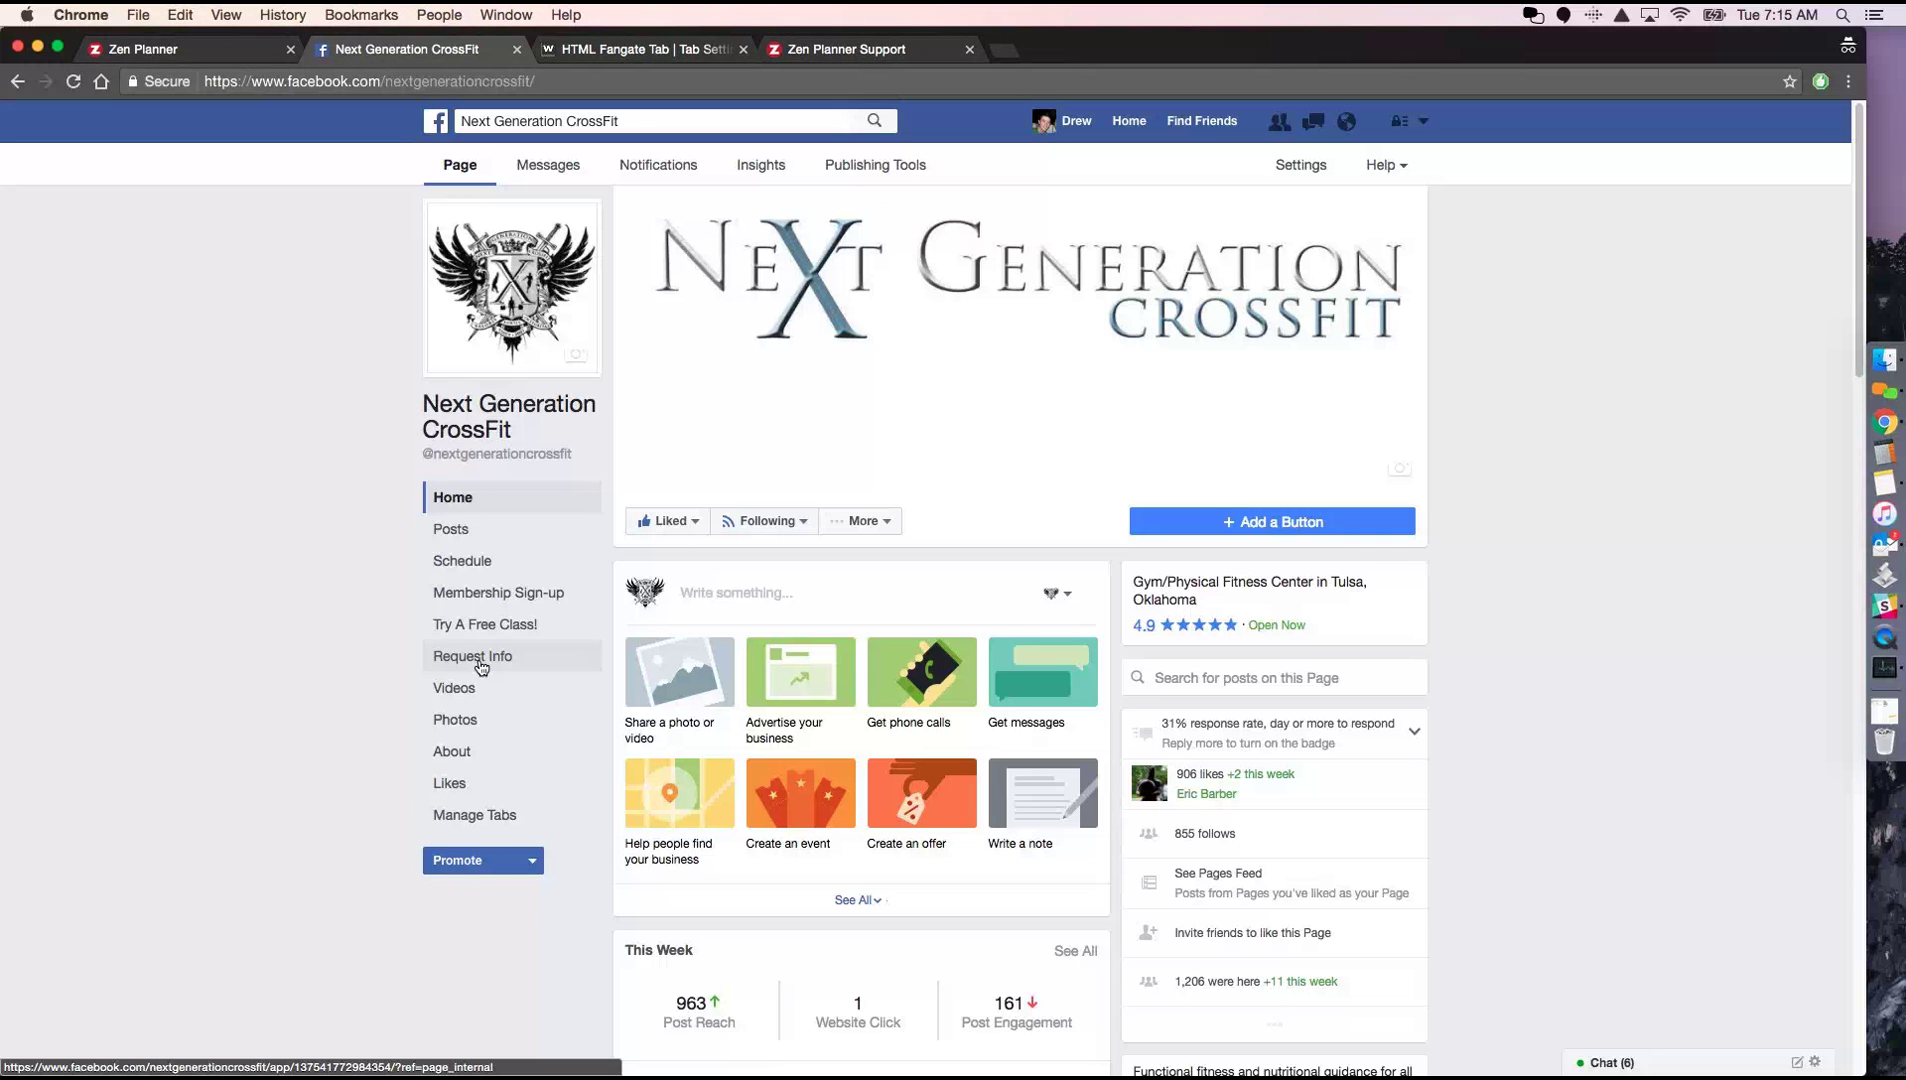
Close Zen Planner's Free Class Registration share dialog to reveal the Sharing & Embedding page
left_click(200, 49)
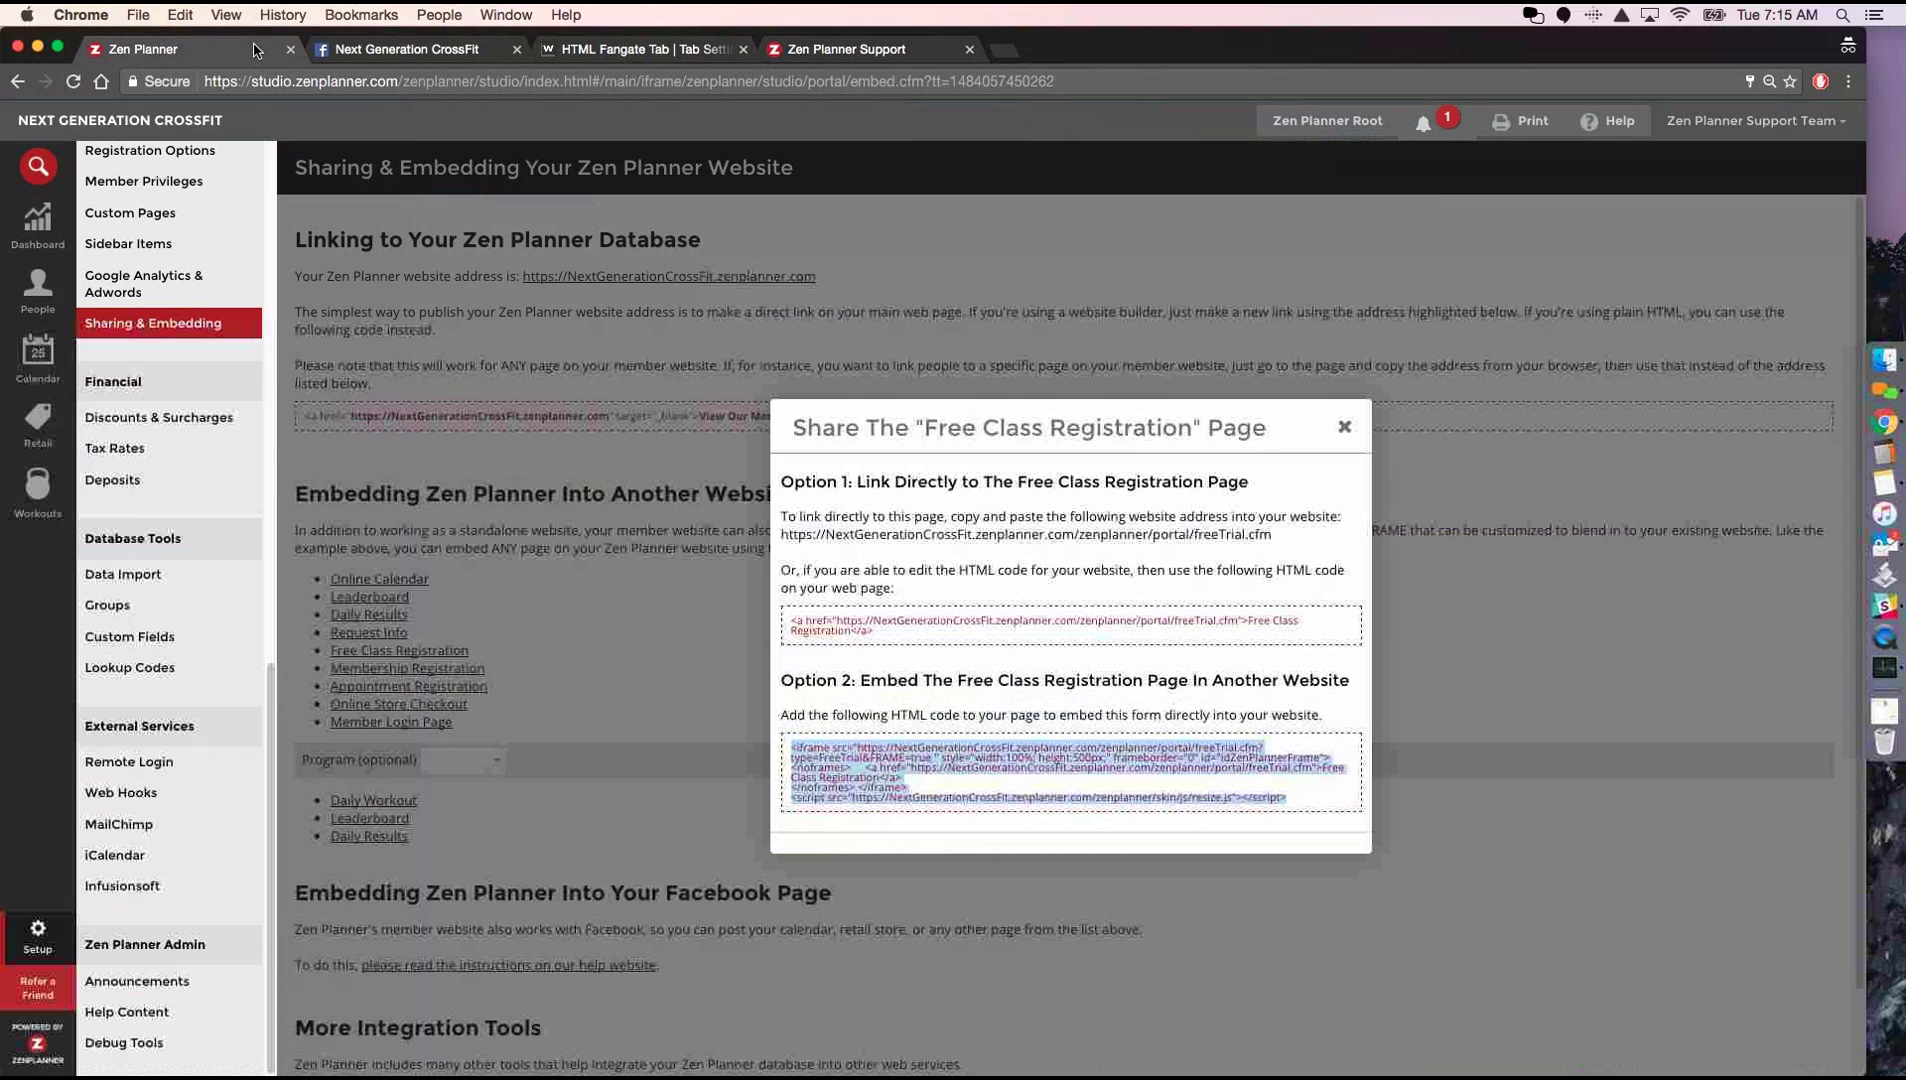
left_click(1343, 427)
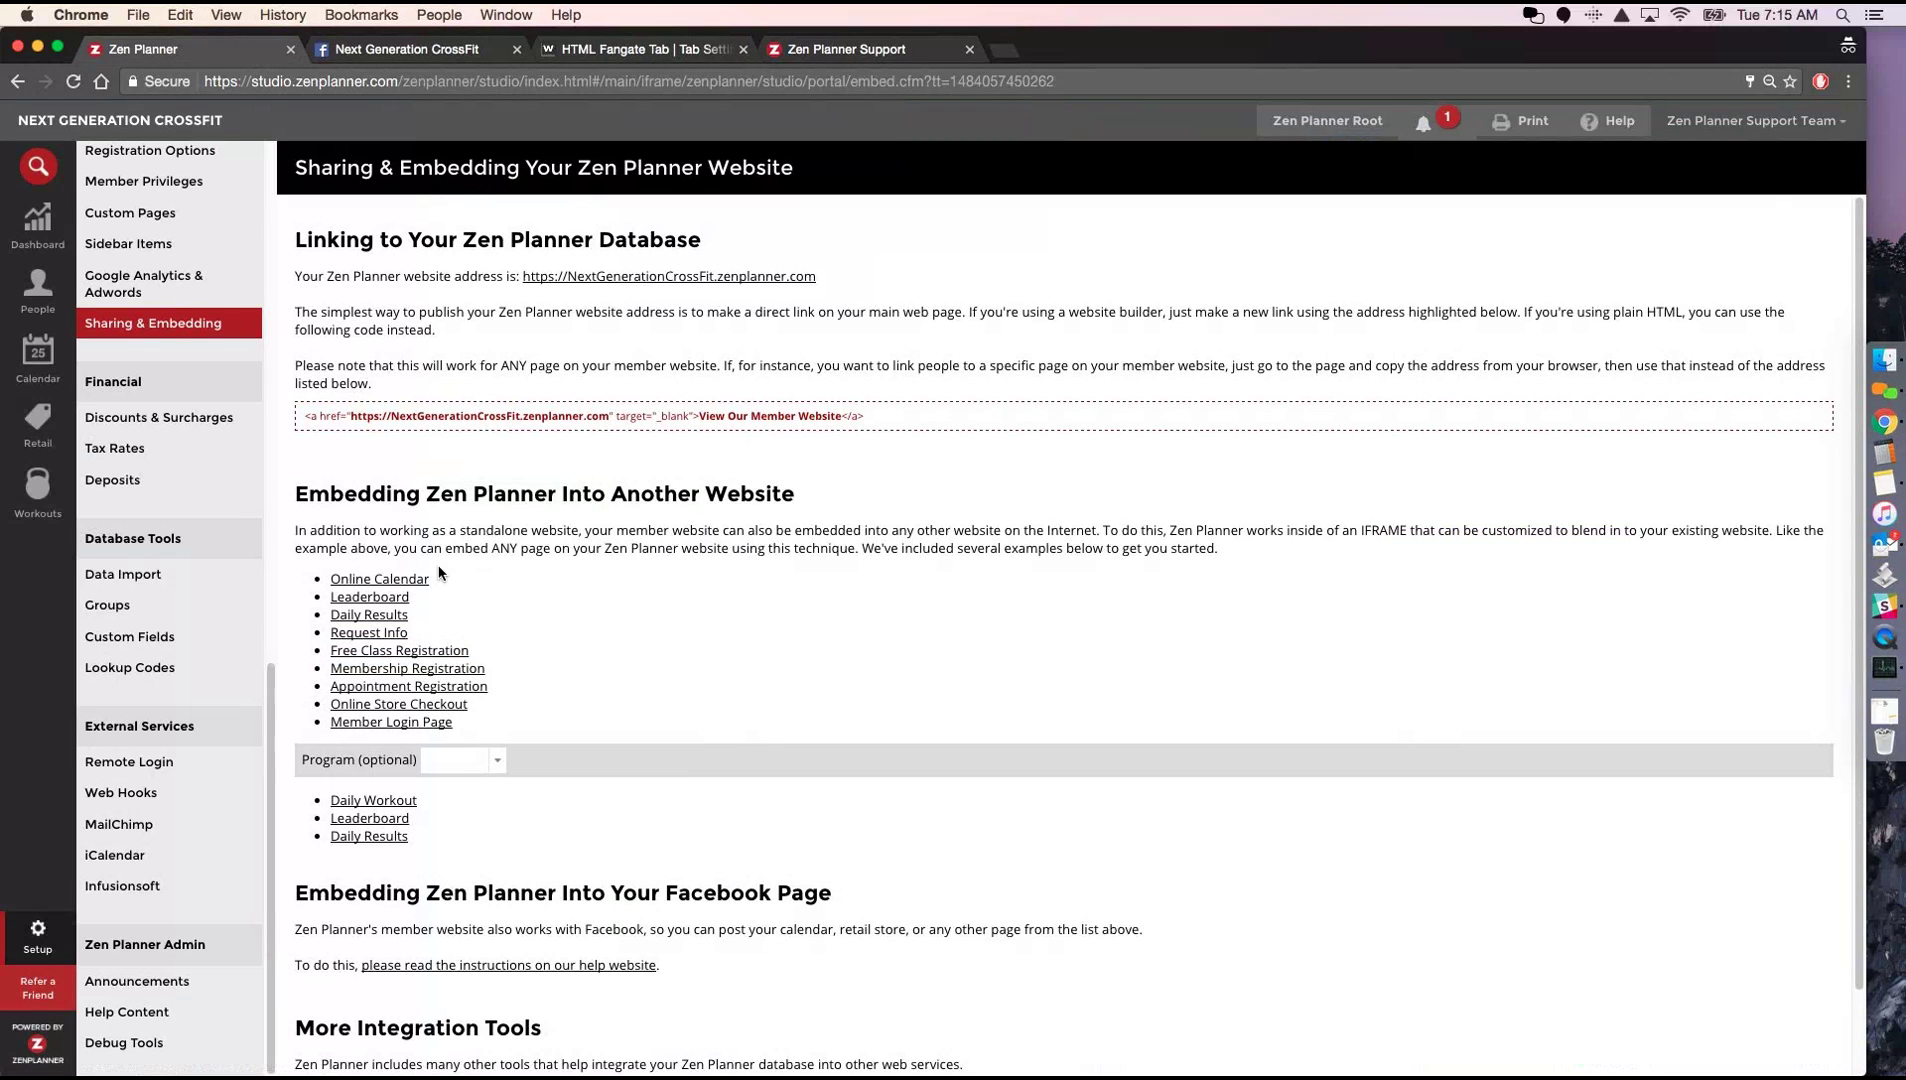